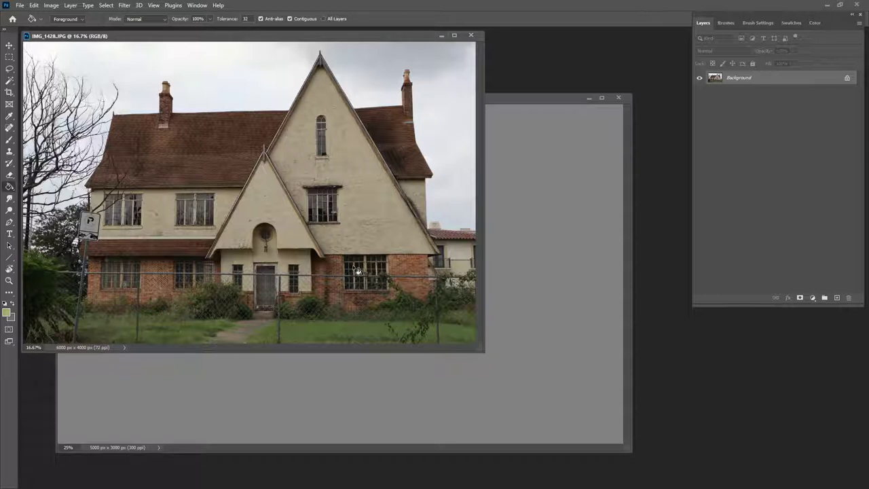
Step: Fill the background of landscape3-5ratio.psd with a muted olive green (H 70, S 34, B 67)
{"action": "key", "text": "l"}
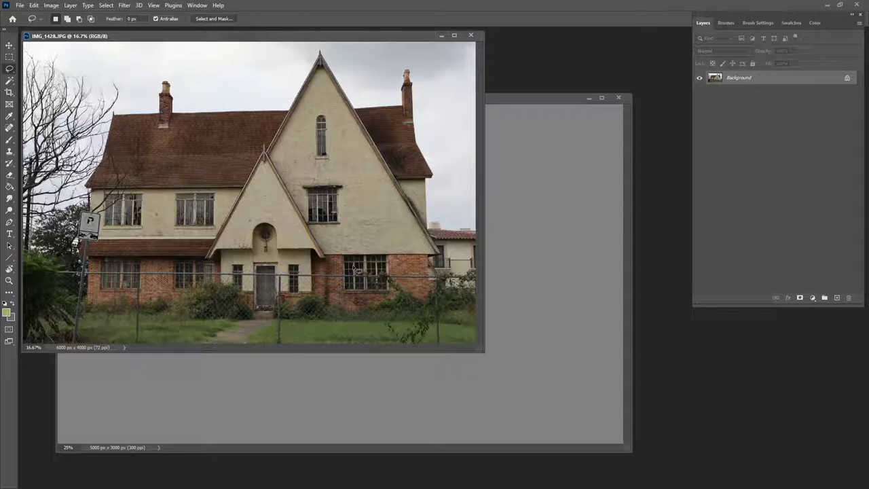
{"action": "left_click", "coordinate": [522, 100]}
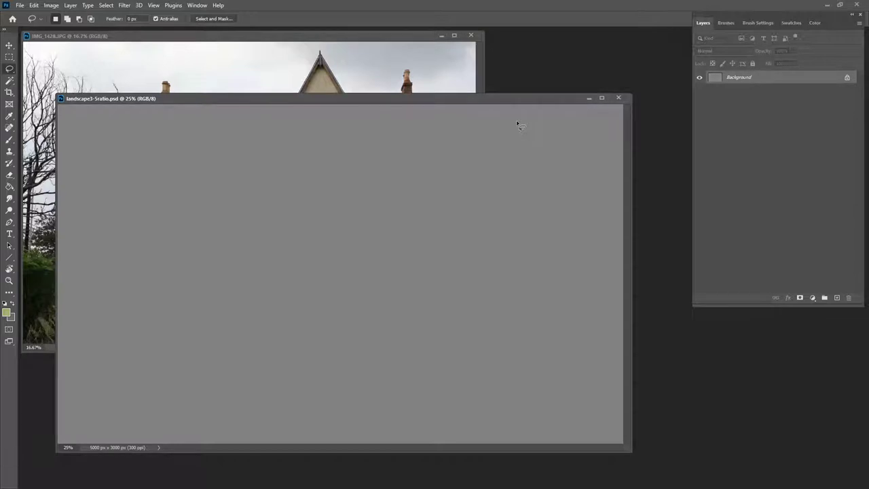
{"action": "key", "text": "g"}
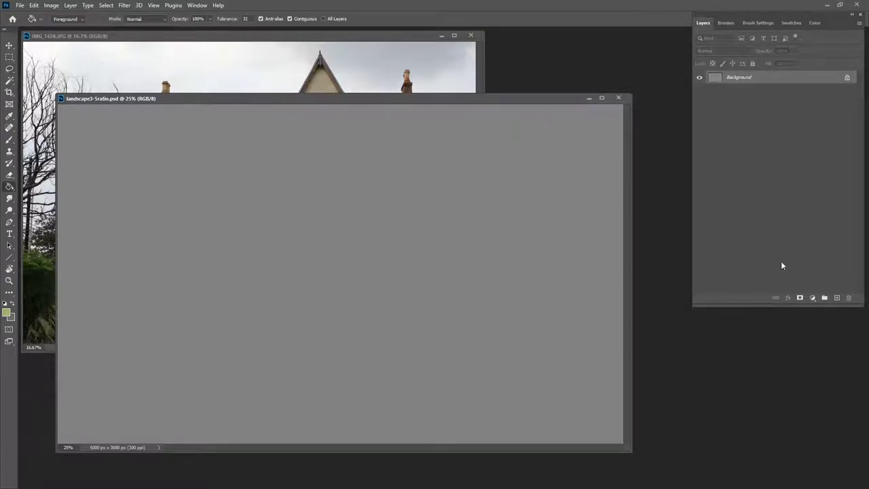
{"action": "left_click", "coordinate": [816, 25]}
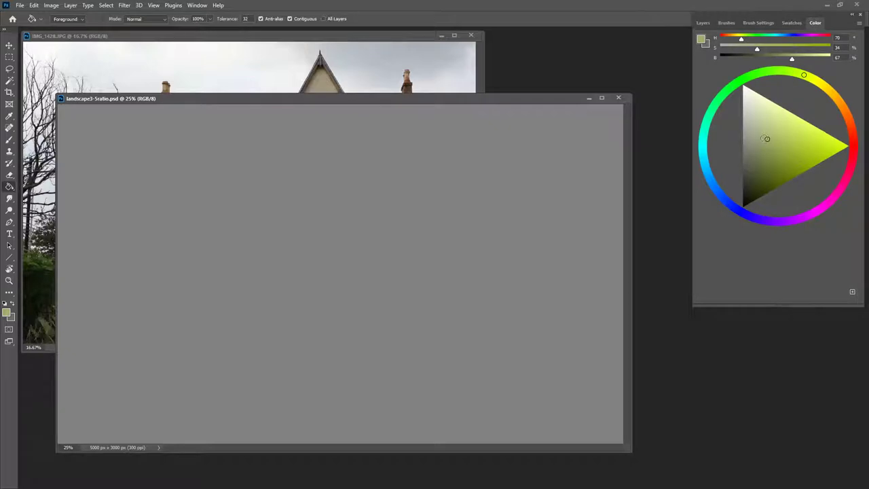
{"action": "left_click", "coordinate": [495, 299]}
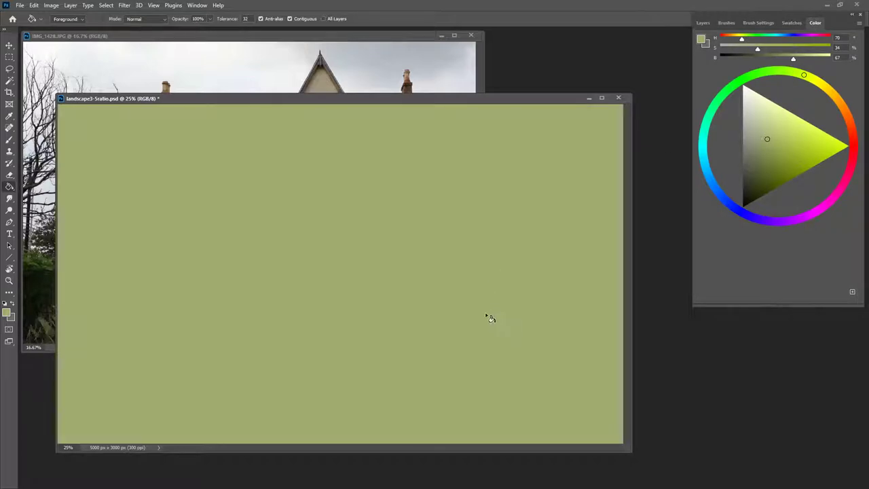
Step: Set the foreground colour to a very dark olive for sketching on the green canvas
{"action": "left_click_drag", "start_coordinate": [385, 41], "coordinate": [388, 39]}
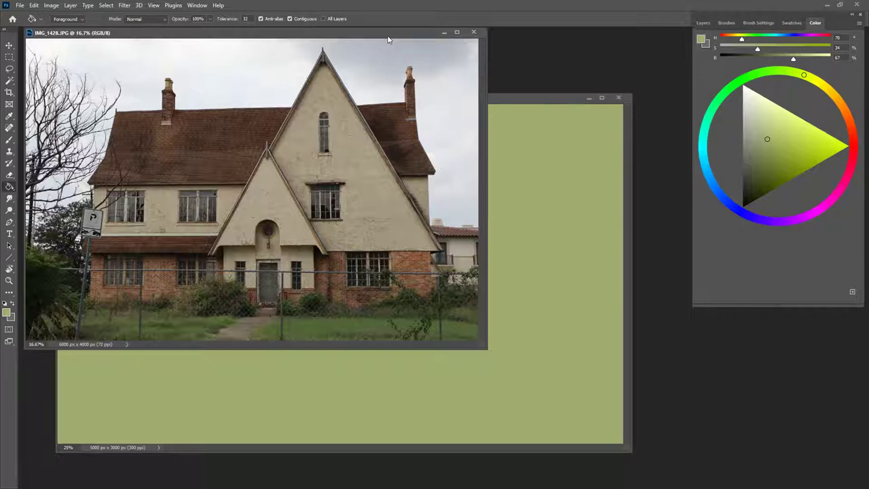
{"action": "left_click", "coordinate": [536, 99]}
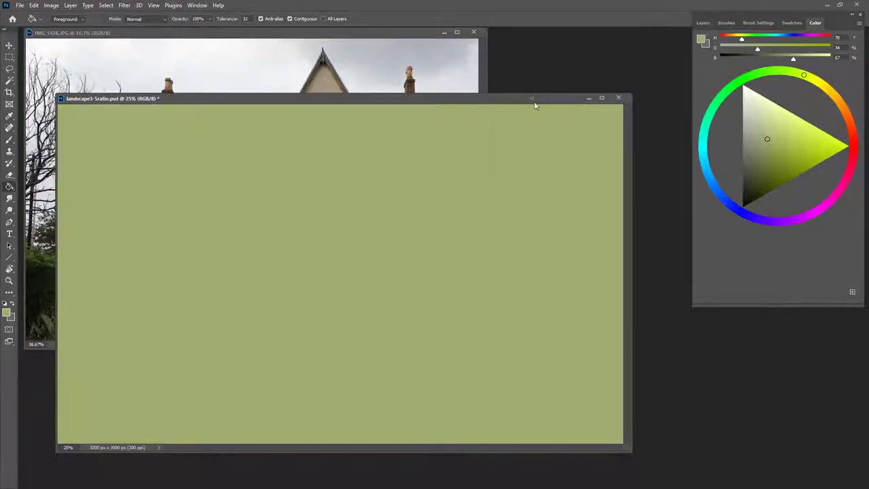
{"action": "left_click_drag", "start_coordinate": [759, 165], "coordinate": [750, 191]}
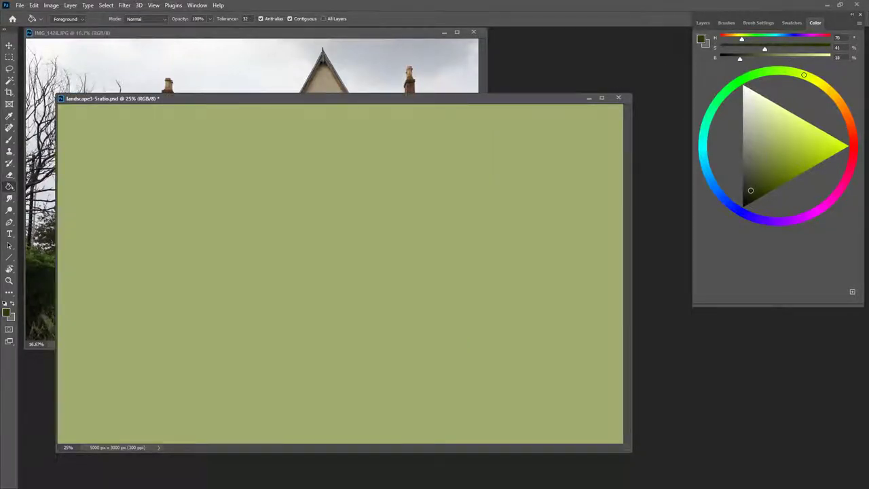
Step: Add a new layer above the background and choose Kyle's Inkbox - Classic Cartoon brush at 30 px
{"action": "left_click", "coordinate": [728, 24]}
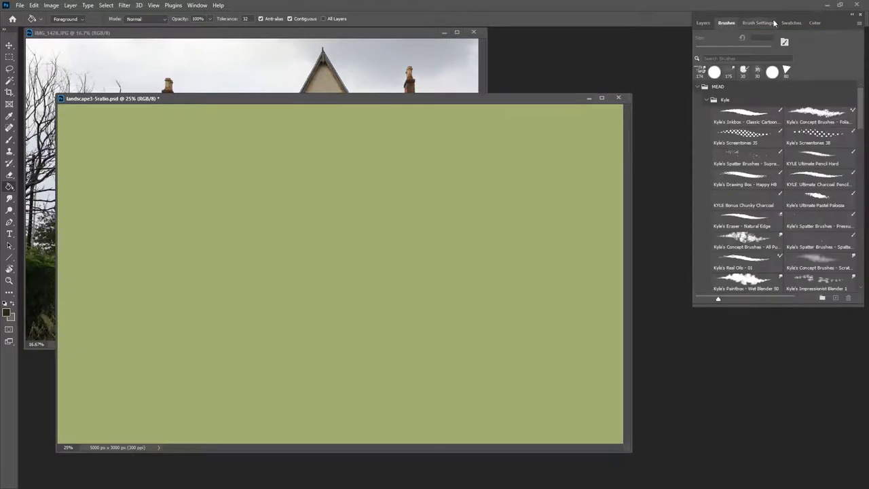
{"action": "left_click", "coordinate": [703, 23]}
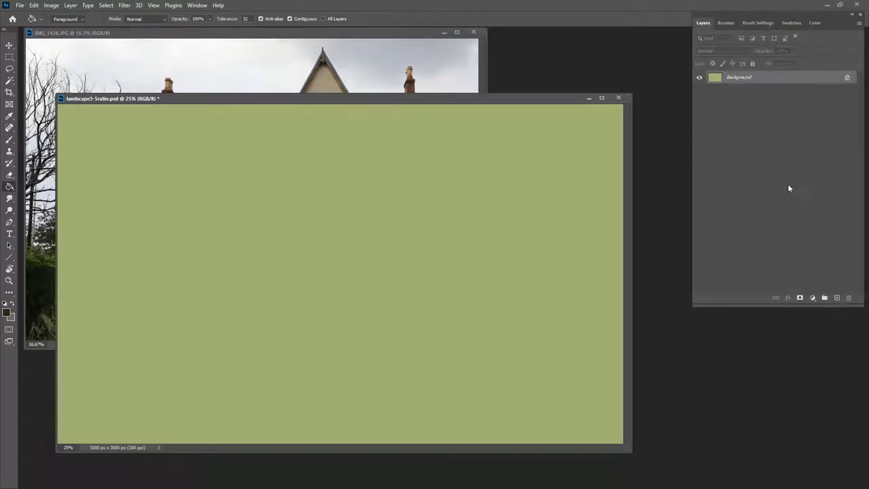
{"action": "left_click", "coordinate": [838, 298]}
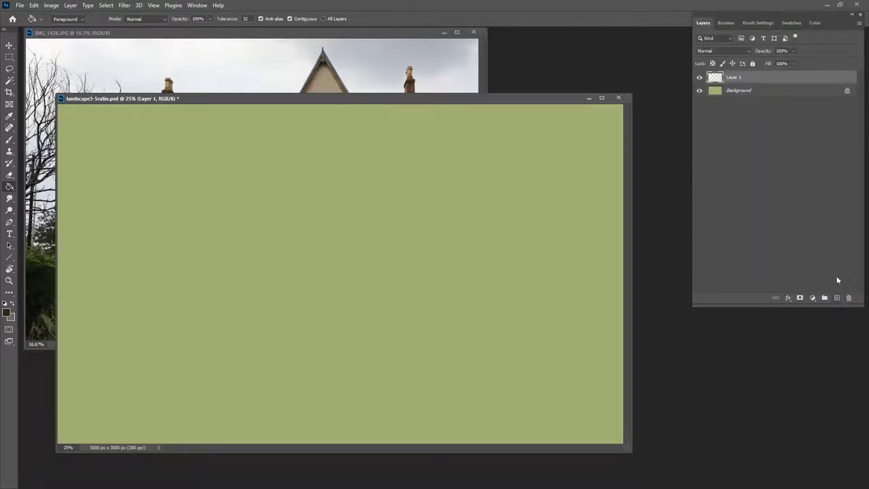
{"action": "left_click", "coordinate": [728, 24]}
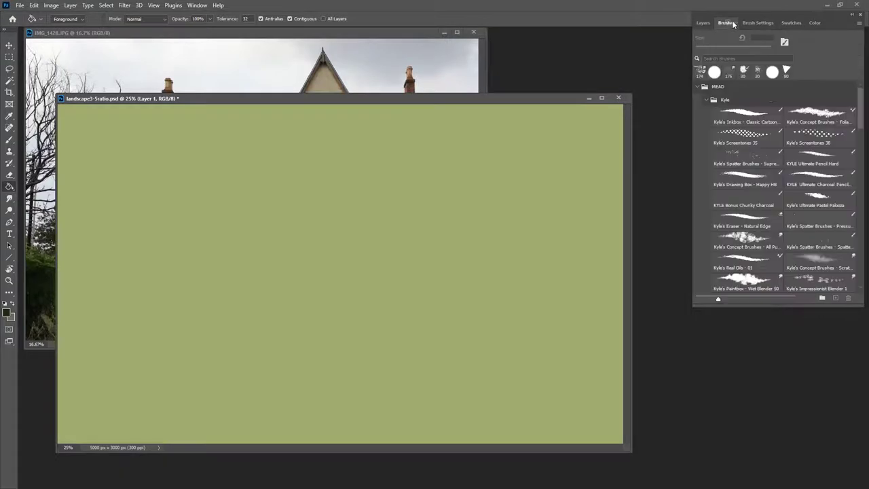
{"action": "left_click", "coordinate": [754, 115]}
Step: Zoom the IMG_1428.JPG house photo out to 8.33% and shrink its window to fit as a small reference
{"action": "left_click", "coordinate": [419, 39]}
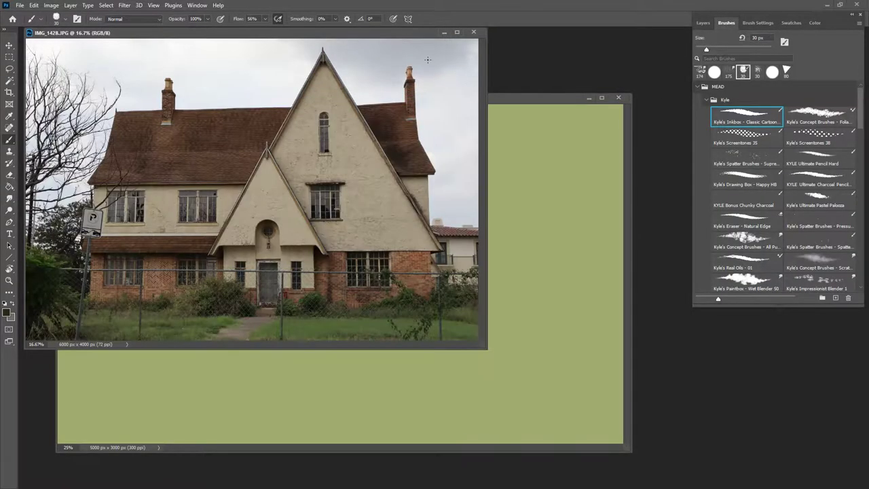
{"action": "left_click_drag", "start_coordinate": [536, 98], "coordinate": [555, 99]}
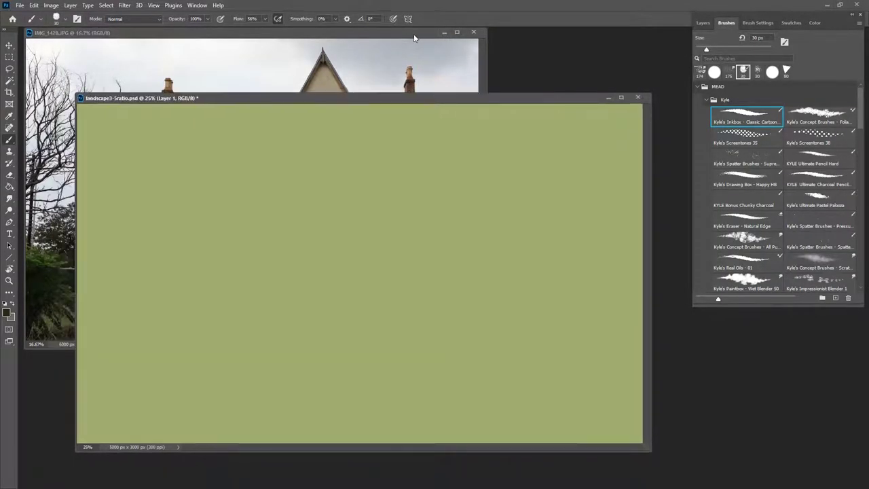
{"action": "left_click", "coordinate": [416, 39]}
{"action": "key", "text": "ctrl+minus"}
{"action": "key", "text": "ctrl+minus"}
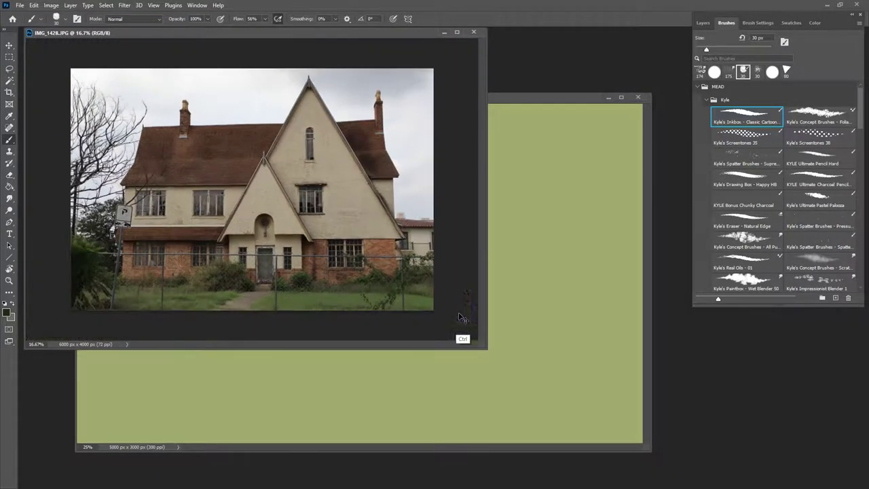
{"action": "left_click_drag", "start_coordinate": [486, 348], "coordinate": [270, 219]}
Step: Zoom the green canvas out to 12.5%, shrink its window to fit, and place it clear of the house photo
{"action": "left_click_drag", "start_coordinate": [389, 95], "coordinate": [434, 102]}
{"action": "key", "text": "ctrl+minus"}
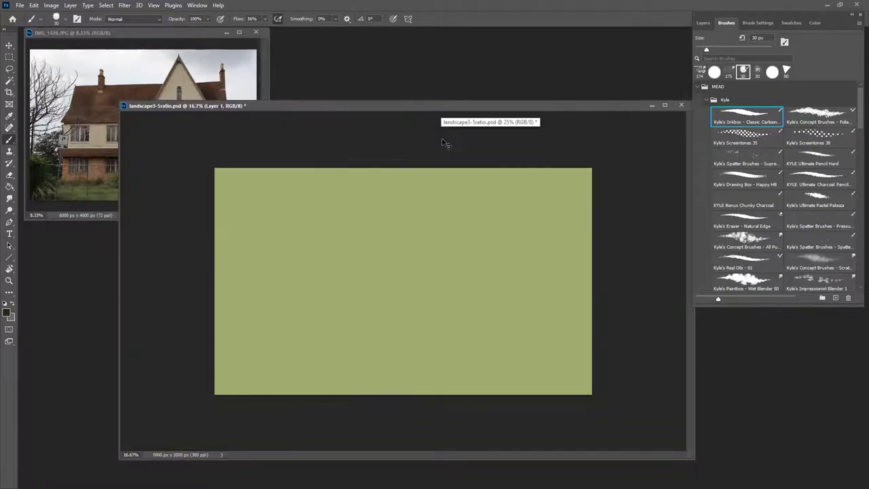
{"action": "key", "text": "ctrl+minus"}
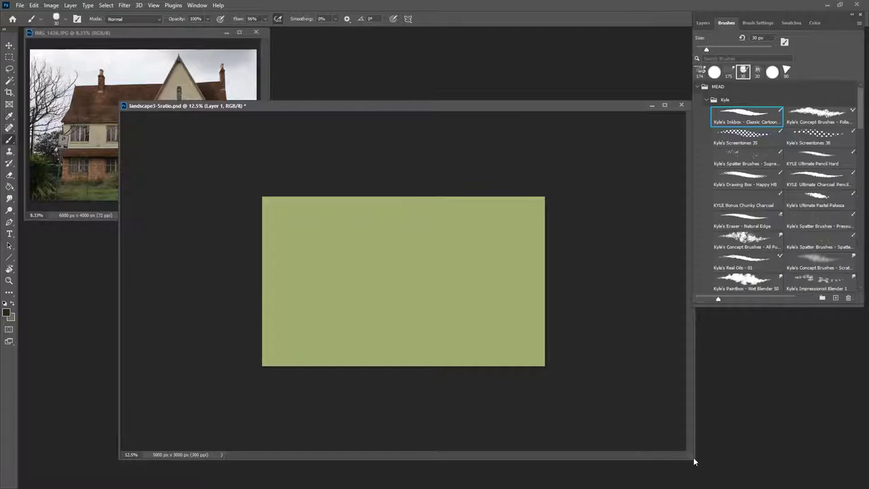
{"action": "left_click_drag", "start_coordinate": [693, 463], "coordinate": [429, 295]}
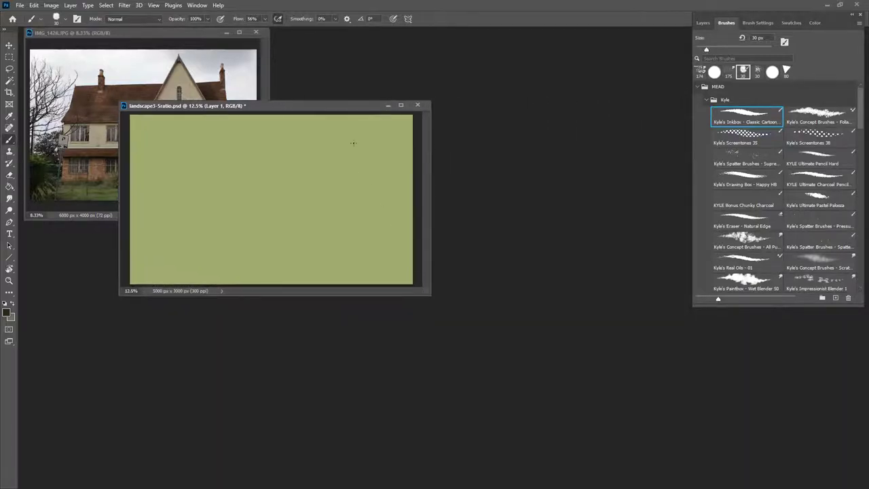
{"action": "left_click_drag", "start_coordinate": [341, 110], "coordinate": [514, 188]}
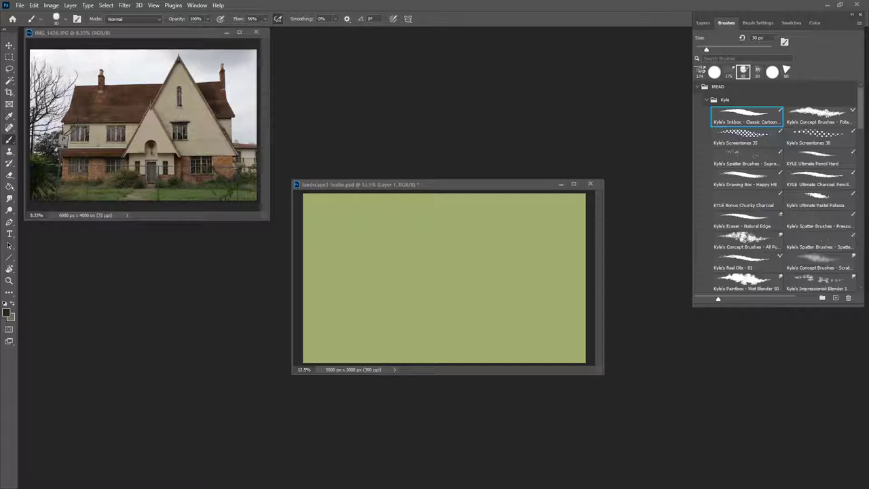
Step: Sketch the main roof's outline on Layer 1, with a sagging ridge and flared slopes at both ends
{"action": "left_click", "coordinate": [459, 189]}
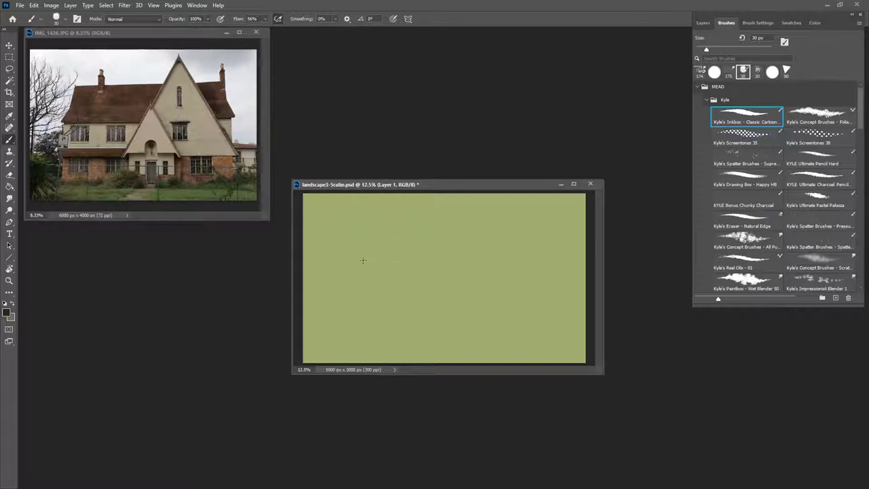
{"action": "left_click", "coordinate": [702, 22]}
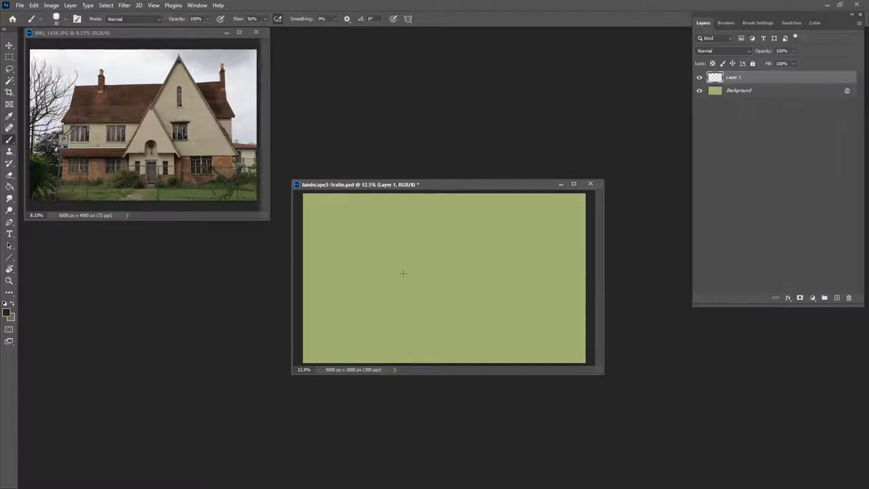
{"action": "mouse_move", "coordinate": [402, 274]}
{"action": "left_mouse_down"}
{"action": "mouse_move", "coordinate": [428, 239]}
{"action": "mouse_move", "coordinate": [403, 273]}
{"action": "left_mouse_up"}
{"action": "mouse_move", "coordinate": [360, 247]}
{"action": "left_mouse_down"}
{"action": "mouse_move", "coordinate": [442, 239]}
{"action": "mouse_move", "coordinate": [406, 242]}
{"action": "mouse_move", "coordinate": [479, 253]}
{"action": "mouse_move", "coordinate": [453, 250]}
{"action": "mouse_move", "coordinate": [509, 246]}
{"action": "mouse_move", "coordinate": [480, 252]}
{"action": "mouse_move", "coordinate": [532, 234]}
{"action": "mouse_move", "coordinate": [478, 250]}
{"action": "mouse_move", "coordinate": [395, 239]}
{"action": "mouse_move", "coordinate": [357, 249]}
{"action": "mouse_move", "coordinate": [333, 294]}
{"action": "left_mouse_up"}
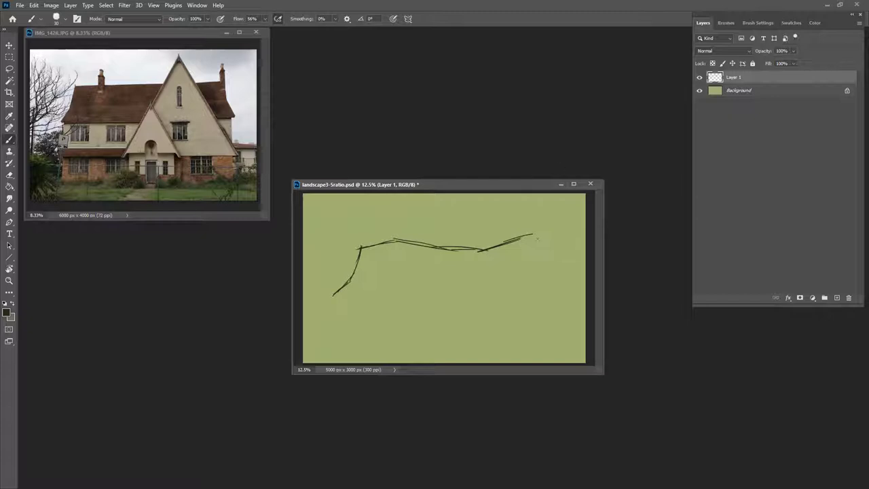
{"action": "mouse_move", "coordinate": [532, 235]}
{"action": "left_mouse_down"}
{"action": "mouse_move", "coordinate": [546, 276]}
{"action": "mouse_move", "coordinate": [562, 292]}
{"action": "left_mouse_up"}
Step: Scale the roof sketch down proportionally from its top edge and nudge it slightly
{"action": "key", "text": "ctrl+t"}
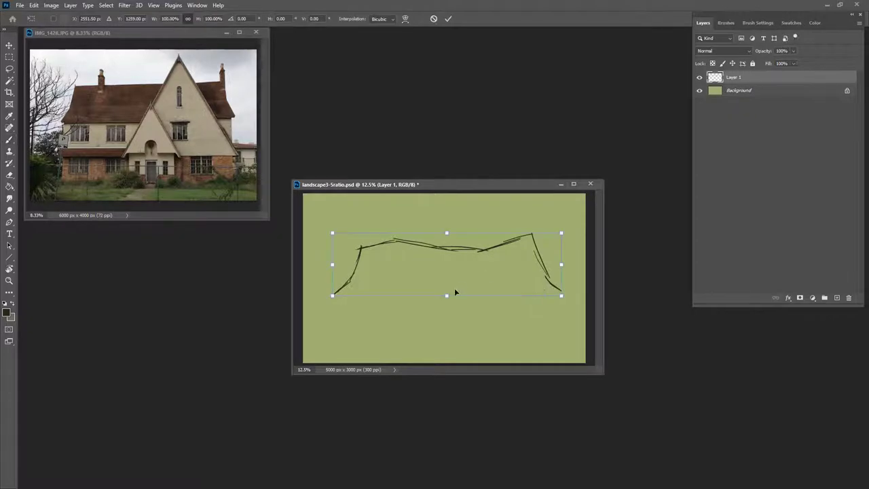
{"action": "left_click_drag", "start_coordinate": [448, 296], "coordinate": [449, 276]}
{"action": "key", "text": "Return"}
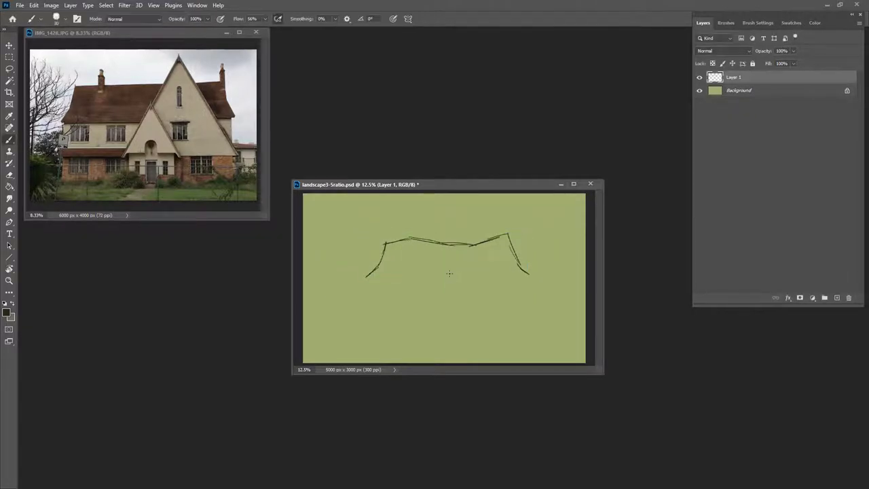
{"action": "key", "text": "v"}
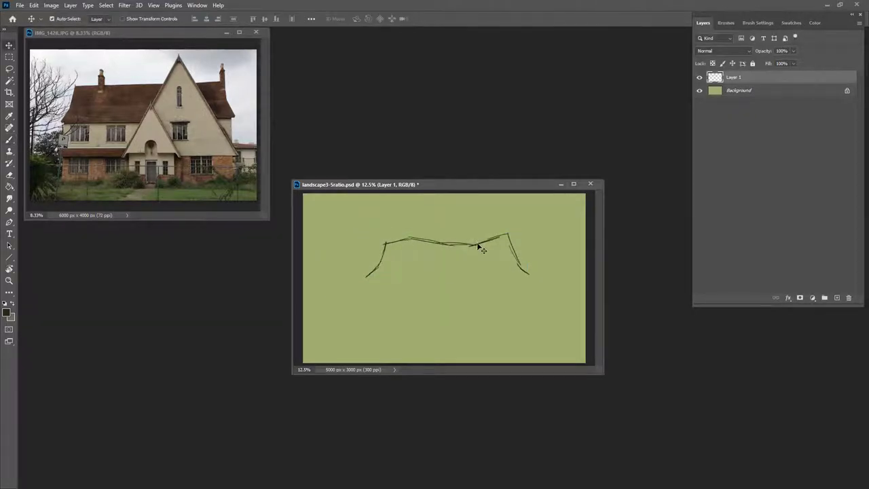
{"action": "mouse_move", "coordinate": [480, 246]}
{"action": "left_mouse_down"}
{"action": "mouse_move", "coordinate": [478, 238]}
{"action": "mouse_move", "coordinate": [481, 249]}
{"action": "left_mouse_up"}
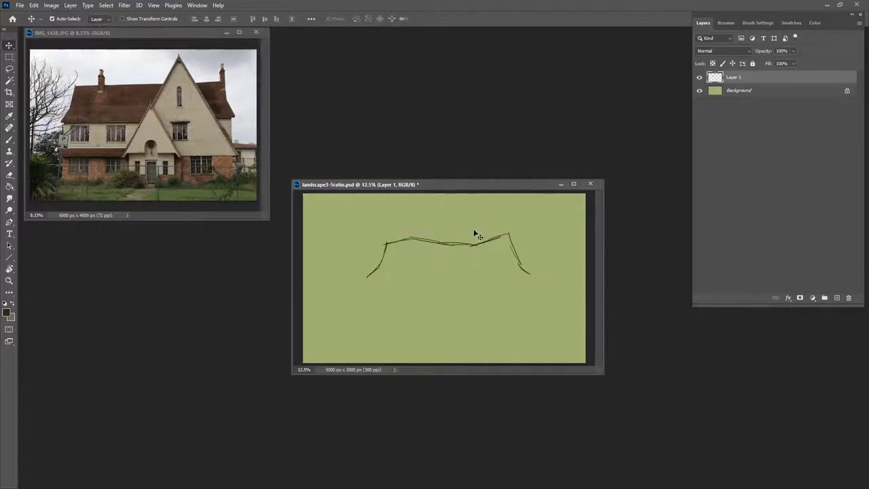
Step: Sketch the tall pointed gable rising above the ridge, with a long curved slope running down its right side
{"action": "key", "text": "b"}
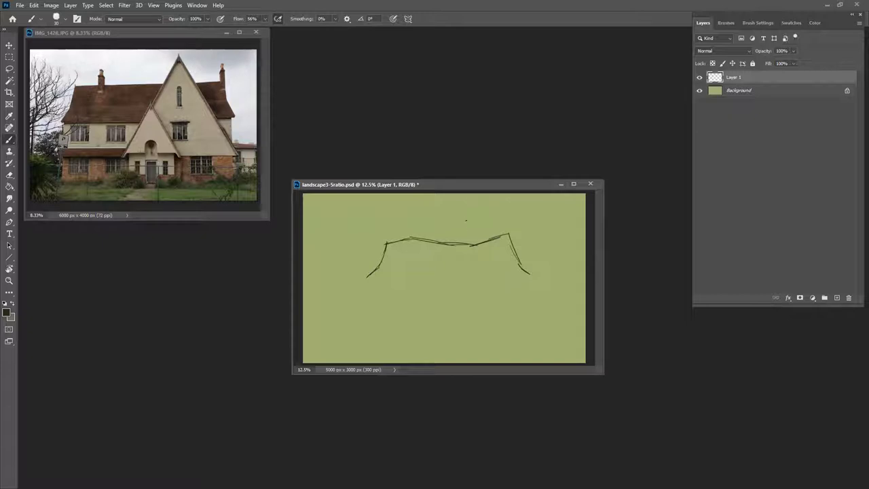
{"action": "left_click_drag", "start_coordinate": [474, 213], "coordinate": [517, 294]}
{"action": "left_click_drag", "start_coordinate": [473, 214], "coordinate": [455, 260]}
{"action": "left_click_drag", "start_coordinate": [472, 219], "coordinate": [466, 235]}
{"action": "left_click_drag", "start_coordinate": [514, 290], "coordinate": [519, 299]}
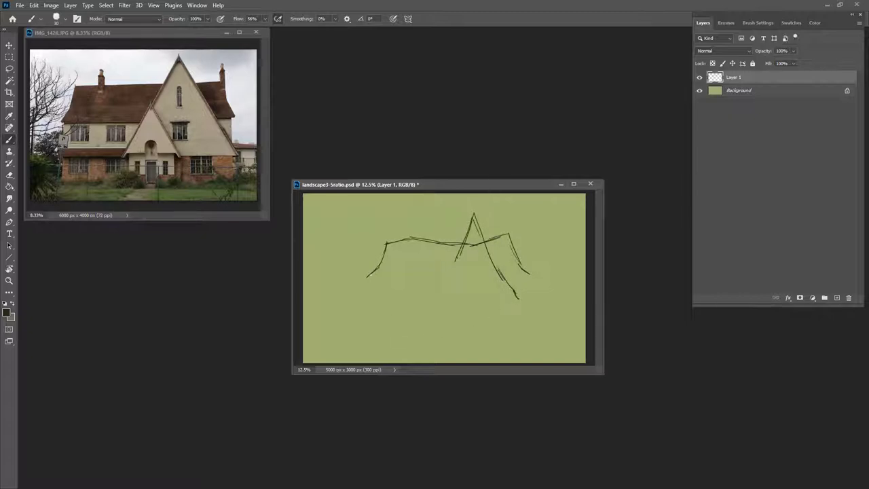
Step: Sketch the eave line across the bottom of the main roof and rough in the left wall's edge
{"action": "mouse_move", "coordinate": [371, 277]}
{"action": "left_mouse_down"}
{"action": "mouse_move", "coordinate": [371, 294]}
{"action": "mouse_move", "coordinate": [424, 275]}
{"action": "left_mouse_up"}
{"action": "left_click_drag", "start_coordinate": [358, 276], "coordinate": [530, 274]}
{"action": "mouse_move", "coordinate": [368, 275]}
{"action": "left_mouse_down"}
{"action": "mouse_move", "coordinate": [411, 274]}
{"action": "mouse_move", "coordinate": [380, 261]}
{"action": "mouse_move", "coordinate": [376, 306]}
{"action": "left_mouse_up"}
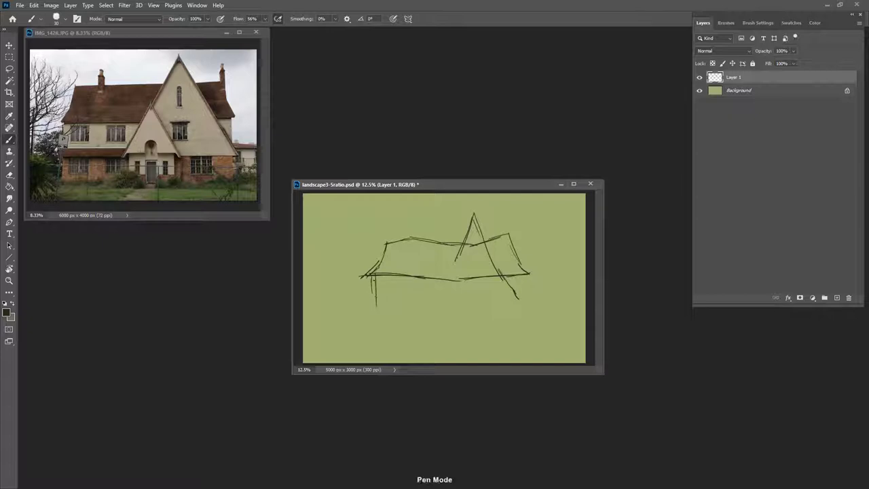
Step: Redraw the left wall edge and eave corner more cleanly, and extend the tall gable's right slope further down
{"action": "key", "text": "e"}
{"action": "left_click_drag", "start_coordinate": [375, 274], "coordinate": [376, 305]}
{"action": "key", "text": "b"}
{"action": "left_click_drag", "start_coordinate": [372, 275], "coordinate": [375, 302]}
{"action": "mouse_move", "coordinate": [380, 262]}
{"action": "left_mouse_down"}
{"action": "mouse_move", "coordinate": [366, 275]}
{"action": "mouse_move", "coordinate": [388, 275]}
{"action": "left_mouse_up"}
{"action": "left_click_drag", "start_coordinate": [511, 289], "coordinate": [536, 313]}
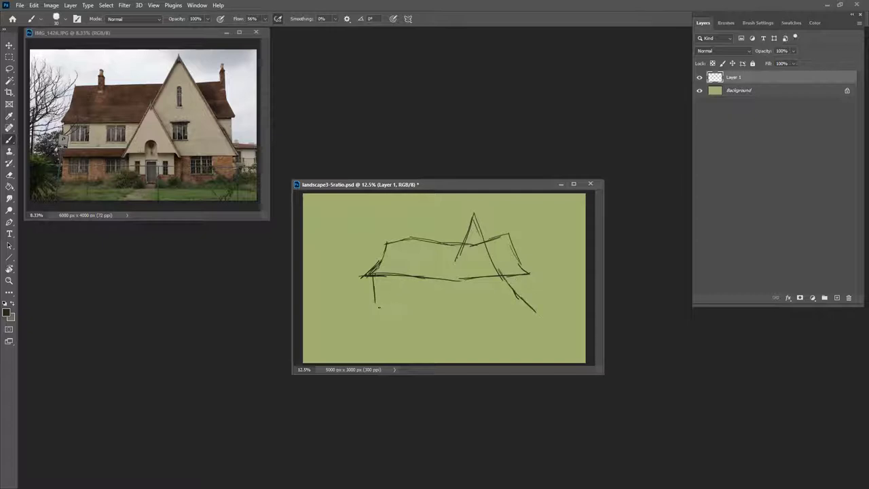
Step: Sketch the narrow lower roof band across the house and the wall edge under the right eave
{"action": "left_click_drag", "start_coordinate": [378, 306], "coordinate": [421, 310]}
{"action": "left_click_drag", "start_coordinate": [503, 312], "coordinate": [511, 312]}
{"action": "mouse_move", "coordinate": [375, 309]}
{"action": "left_mouse_down"}
{"action": "mouse_move", "coordinate": [365, 319]}
{"action": "mouse_move", "coordinate": [546, 317]}
{"action": "left_mouse_up"}
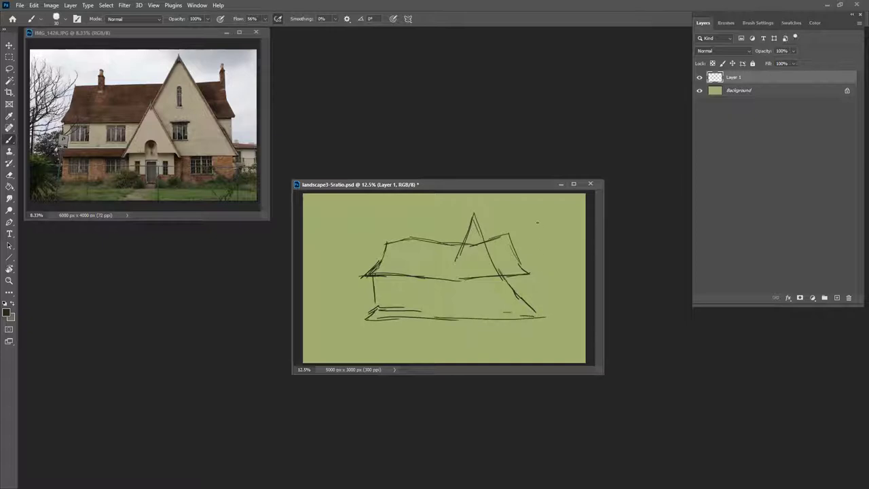
{"action": "mouse_move", "coordinate": [525, 276]}
{"action": "left_mouse_down"}
{"action": "mouse_move", "coordinate": [526, 304]}
{"action": "mouse_move", "coordinate": [523, 293]}
{"action": "mouse_move", "coordinate": [551, 319]}
{"action": "left_mouse_up"}
Step: Sketch the smaller front gable as a steep triangle from below the main ridge to the lower roof band
{"action": "left_click_drag", "start_coordinate": [452, 258], "coordinate": [468, 295]}
{"action": "left_click_drag", "start_coordinate": [452, 260], "coordinate": [482, 323]}
{"action": "mouse_move", "coordinate": [454, 270]}
{"action": "left_mouse_down"}
{"action": "mouse_move", "coordinate": [462, 282]}
{"action": "mouse_move", "coordinate": [437, 296]}
{"action": "mouse_move", "coordinate": [424, 318]}
{"action": "left_mouse_up"}
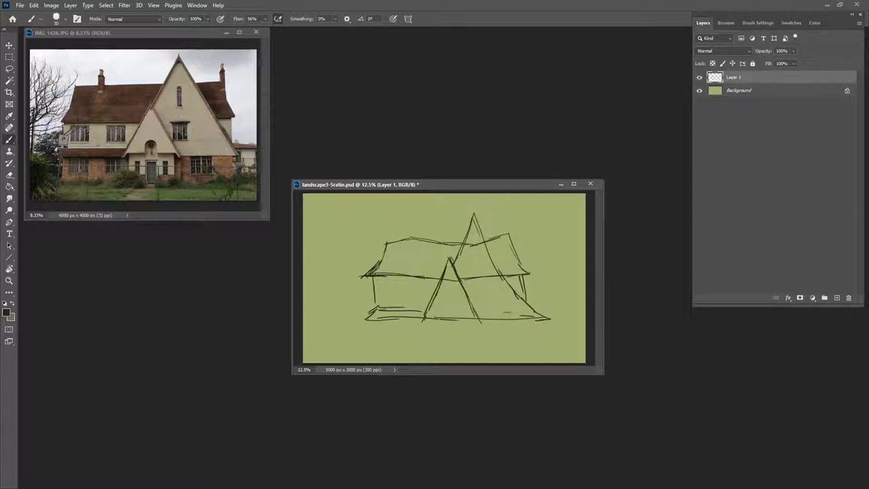
Step: Thicken the front gable's slopes, draw the arched niche and base line inside it, and erase the eave line crossing it
{"action": "mouse_move", "coordinate": [433, 315]}
{"action": "left_mouse_down"}
{"action": "mouse_move", "coordinate": [424, 322]}
{"action": "mouse_move", "coordinate": [472, 313]}
{"action": "mouse_move", "coordinate": [480, 324]}
{"action": "mouse_move", "coordinate": [449, 304]}
{"action": "mouse_move", "coordinate": [457, 313]}
{"action": "mouse_move", "coordinate": [453, 298]}
{"action": "mouse_move", "coordinate": [455, 317]}
{"action": "mouse_move", "coordinate": [438, 319]}
{"action": "mouse_move", "coordinate": [461, 318]}
{"action": "left_mouse_up"}
{"action": "key", "text": "b"}
{"action": "left_click_drag", "start_coordinate": [439, 290], "coordinate": [429, 304]}
{"action": "left_click_drag", "start_coordinate": [430, 305], "coordinate": [423, 316]}
{"action": "key", "text": "e"}
{"action": "mouse_move", "coordinate": [437, 276]}
{"action": "left_mouse_down"}
{"action": "mouse_move", "coordinate": [435, 290]}
{"action": "mouse_move", "coordinate": [440, 280]}
{"action": "left_mouse_up"}
{"action": "key", "text": "b"}
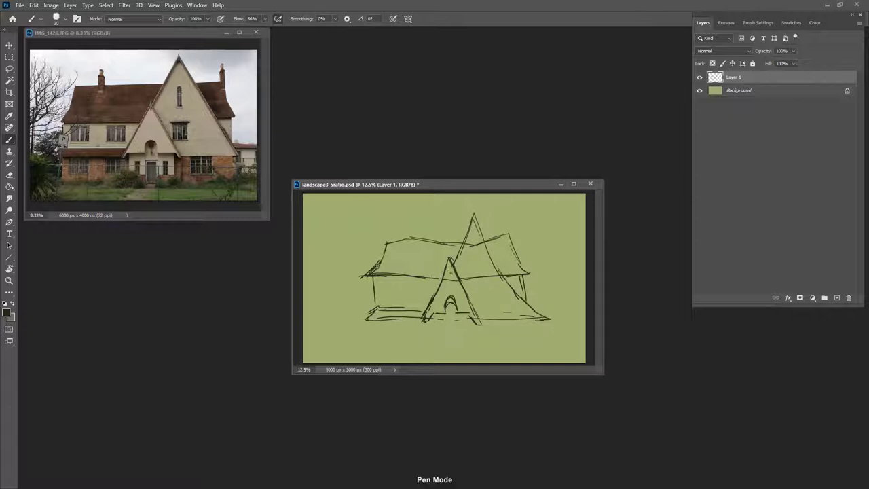
Step: Erase the roof and eave lines crossing the tall gable, and tidy the lower roof edges on both sides
{"action": "key", "text": "e"}
{"action": "key", "text": "b"}
{"action": "key", "text": "e"}
{"action": "mouse_move", "coordinate": [467, 242]}
{"action": "left_mouse_down"}
{"action": "mouse_move", "coordinate": [484, 243]}
{"action": "mouse_move", "coordinate": [482, 253]}
{"action": "left_mouse_up"}
{"action": "mouse_move", "coordinate": [508, 314]}
{"action": "left_mouse_down"}
{"action": "mouse_move", "coordinate": [553, 315]}
{"action": "mouse_move", "coordinate": [545, 323]}
{"action": "left_mouse_up"}
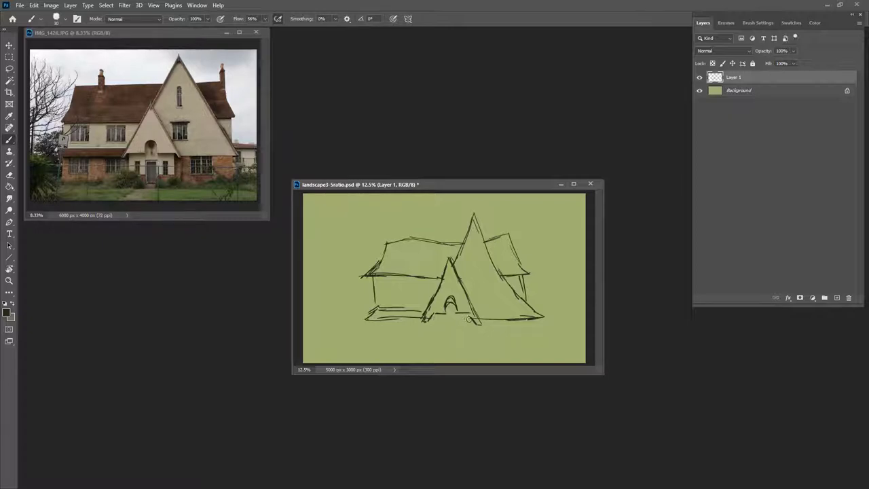
{"action": "mouse_move", "coordinate": [427, 318]}
{"action": "left_mouse_down"}
{"action": "mouse_move", "coordinate": [362, 322]}
{"action": "mouse_move", "coordinate": [377, 308]}
{"action": "mouse_move", "coordinate": [368, 318]}
{"action": "mouse_move", "coordinate": [420, 316]}
{"action": "left_mouse_up"}
{"action": "key", "text": "v"}
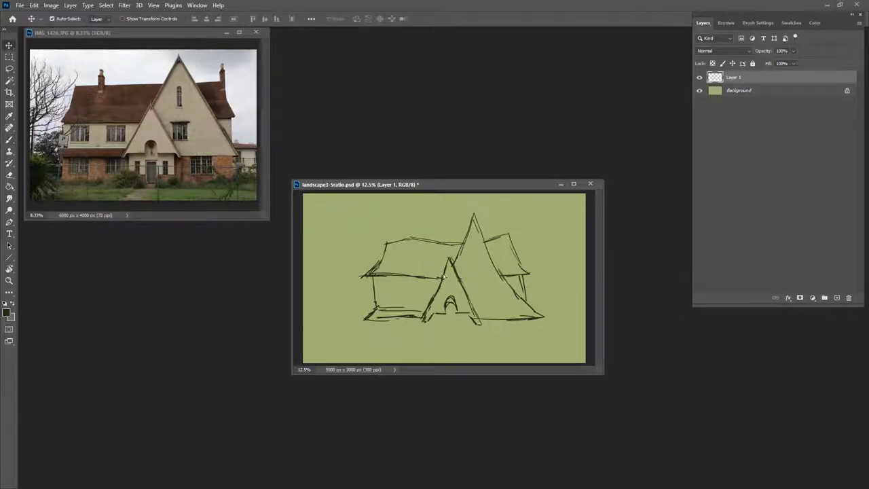
Step: Move the house sketch higher on the canvas and draw a chimney at each side of the tall gable, plus a finial on the ridge's left end
{"action": "left_click_drag", "start_coordinate": [443, 277], "coordinate": [440, 264]}
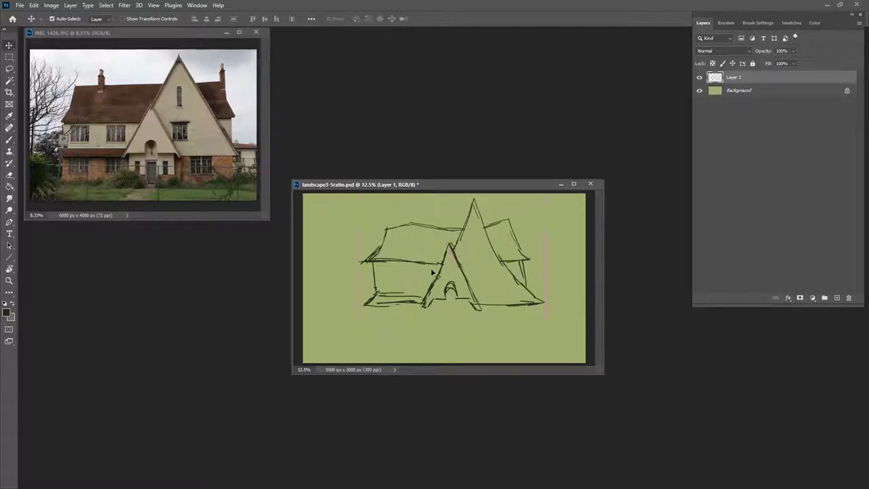
{"action": "key", "text": "b"}
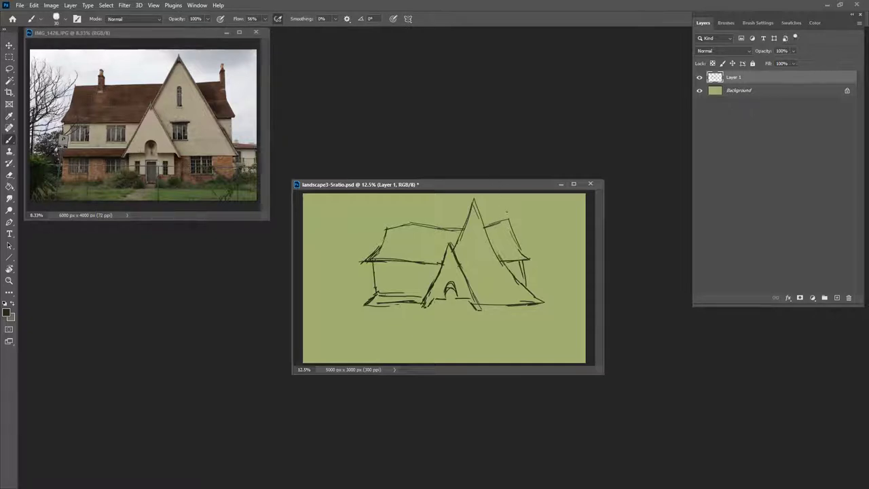
{"action": "left_click_drag", "start_coordinate": [506, 208], "coordinate": [511, 232]}
{"action": "mouse_move", "coordinate": [507, 215]}
{"action": "left_mouse_down"}
{"action": "mouse_move", "coordinate": [506, 231]}
{"action": "mouse_move", "coordinate": [510, 207]}
{"action": "left_mouse_up"}
{"action": "left_click_drag", "start_coordinate": [387, 222], "coordinate": [387, 229]}
{"action": "mouse_move", "coordinate": [412, 224]}
{"action": "left_mouse_down"}
{"action": "mouse_move", "coordinate": [412, 231]}
{"action": "mouse_move", "coordinate": [413, 223]}
{"action": "mouse_move", "coordinate": [426, 228]}
{"action": "left_mouse_up"}
{"action": "left_click_drag", "start_coordinate": [420, 209], "coordinate": [421, 197]}
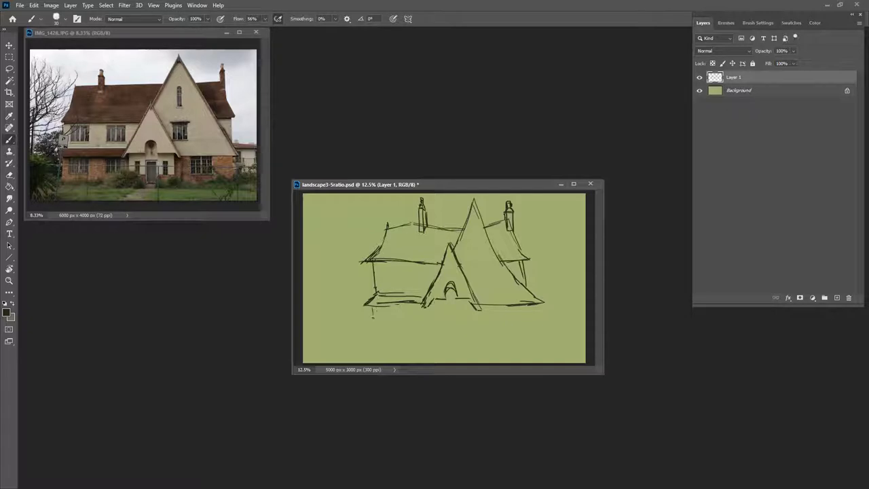
Step: Draw the ground-floor side walls below the lower roof band and connect them with a long base line
{"action": "left_click_drag", "start_coordinate": [373, 308], "coordinate": [373, 323]}
{"action": "left_click_drag", "start_coordinate": [528, 304], "coordinate": [529, 325]}
{"action": "left_click_drag", "start_coordinate": [378, 305], "coordinate": [372, 321]}
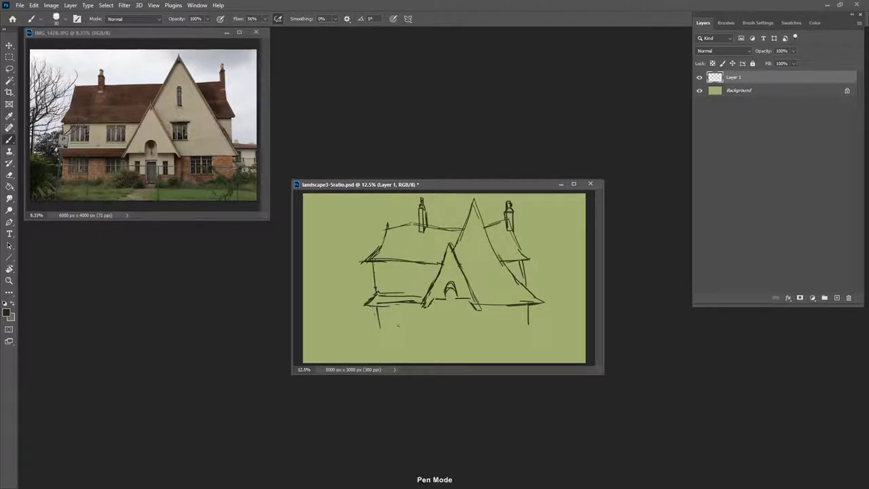
{"action": "left_click_drag", "start_coordinate": [385, 330], "coordinate": [528, 327]}
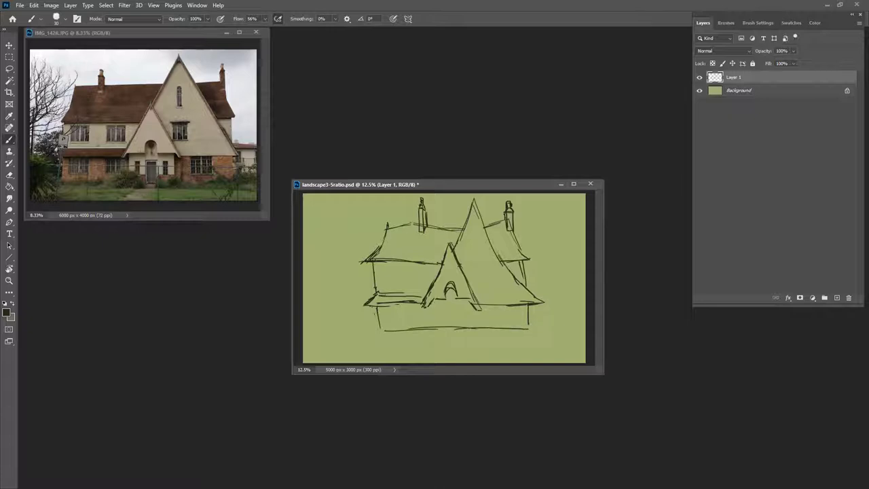
Step: Sketch the entrance under the front gable, with porch walls, a central door and narrow side windows
{"action": "mouse_move", "coordinate": [435, 297]}
{"action": "left_mouse_down"}
{"action": "mouse_move", "coordinate": [438, 321]}
{"action": "mouse_move", "coordinate": [467, 318]}
{"action": "mouse_move", "coordinate": [467, 326]}
{"action": "mouse_move", "coordinate": [468, 305]}
{"action": "left_mouse_up"}
{"action": "mouse_move", "coordinate": [446, 308]}
{"action": "left_mouse_down"}
{"action": "mouse_move", "coordinate": [457, 308]}
{"action": "mouse_move", "coordinate": [450, 325]}
{"action": "left_mouse_up"}
{"action": "left_click_drag", "start_coordinate": [449, 312], "coordinate": [458, 327]}
{"action": "mouse_move", "coordinate": [444, 307]}
{"action": "left_mouse_down"}
{"action": "mouse_move", "coordinate": [444, 320]}
{"action": "mouse_move", "coordinate": [460, 315]}
{"action": "left_mouse_up"}
Step: Add ground-floor windows on both sides of the entrance, detail the arched niche, and draw the tall gable's slit and square windows
{"action": "mouse_move", "coordinate": [488, 305]}
{"action": "left_mouse_down"}
{"action": "mouse_move", "coordinate": [491, 316]}
{"action": "mouse_move", "coordinate": [512, 317]}
{"action": "left_mouse_up"}
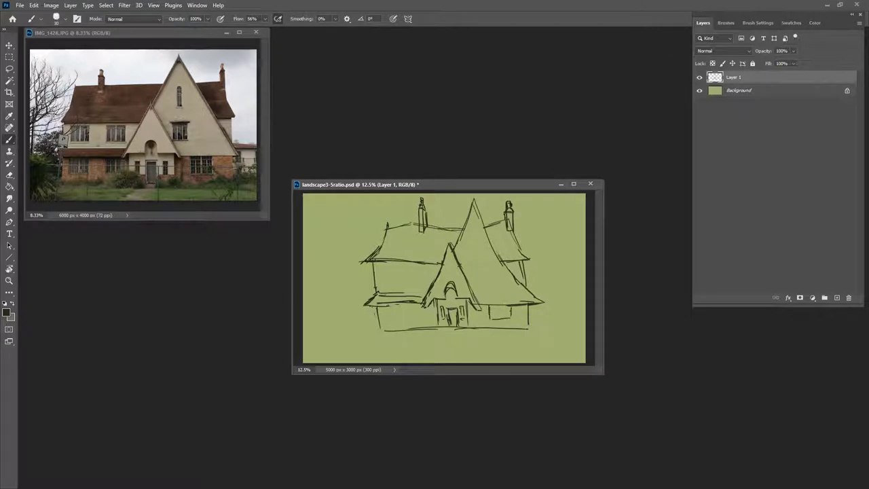
{"action": "mouse_move", "coordinate": [391, 304]}
{"action": "left_mouse_down"}
{"action": "mouse_move", "coordinate": [385, 320]}
{"action": "mouse_move", "coordinate": [426, 319]}
{"action": "left_mouse_up"}
{"action": "left_click_drag", "start_coordinate": [447, 288], "coordinate": [452, 291]}
{"action": "mouse_move", "coordinate": [471, 239]}
{"action": "left_mouse_down"}
{"action": "mouse_move", "coordinate": [484, 262]}
{"action": "mouse_move", "coordinate": [473, 281]}
{"action": "mouse_move", "coordinate": [485, 282]}
{"action": "left_mouse_up"}
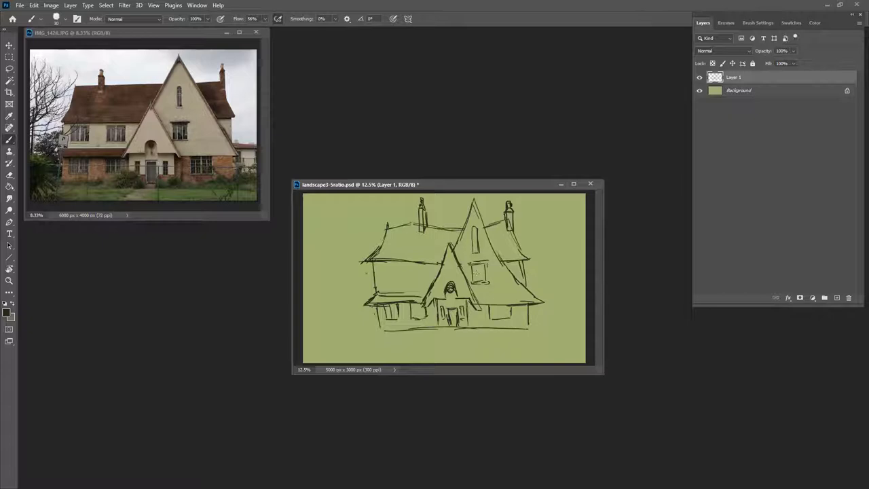
Step: Sketch two upper-floor windows on the left wall and add horizontal course lines across the main roof
{"action": "mouse_move", "coordinate": [379, 268]}
{"action": "left_mouse_down"}
{"action": "mouse_move", "coordinate": [381, 281]}
{"action": "mouse_move", "coordinate": [397, 286]}
{"action": "left_mouse_up"}
{"action": "mouse_move", "coordinate": [397, 266]}
{"action": "left_mouse_down"}
{"action": "mouse_move", "coordinate": [387, 286]}
{"action": "mouse_move", "coordinate": [412, 287]}
{"action": "mouse_move", "coordinate": [426, 268]}
{"action": "left_mouse_up"}
{"action": "left_click_drag", "start_coordinate": [427, 268], "coordinate": [429, 284]}
{"action": "left_click_drag", "start_coordinate": [387, 246], "coordinate": [435, 247]}
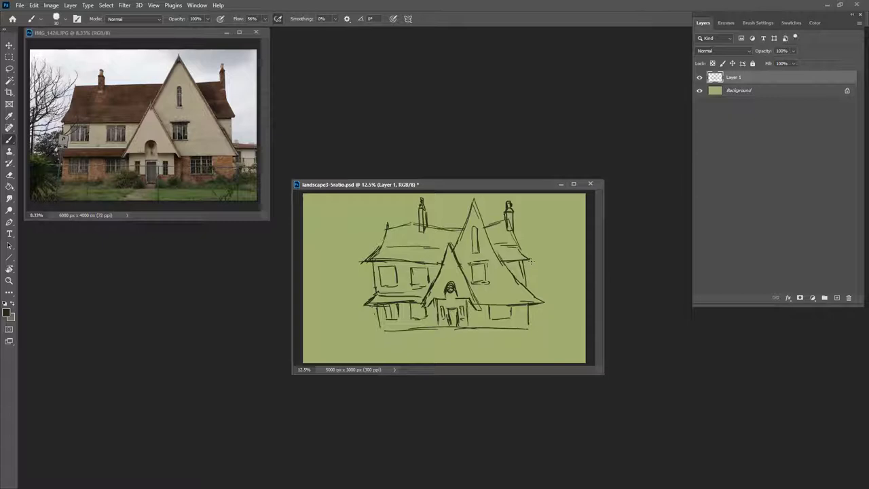
Step: Sketch a spiky, leafy bush at the left edge of the canvas beside the house
{"action": "left_click_drag", "start_coordinate": [353, 267], "coordinate": [372, 277]}
{"action": "left_click_drag", "start_coordinate": [317, 309], "coordinate": [345, 313]}
{"action": "mouse_move", "coordinate": [313, 276]}
{"action": "left_mouse_down"}
{"action": "mouse_move", "coordinate": [338, 290]}
{"action": "mouse_move", "coordinate": [308, 290]}
{"action": "mouse_move", "coordinate": [330, 294]}
{"action": "mouse_move", "coordinate": [347, 329]}
{"action": "mouse_move", "coordinate": [322, 344]}
{"action": "left_mouse_up"}
{"action": "left_click_drag", "start_coordinate": [314, 337], "coordinate": [345, 339]}
{"action": "mouse_move", "coordinate": [349, 306]}
{"action": "left_mouse_down"}
{"action": "mouse_move", "coordinate": [346, 347]}
{"action": "mouse_move", "coordinate": [307, 353]}
{"action": "left_mouse_up"}
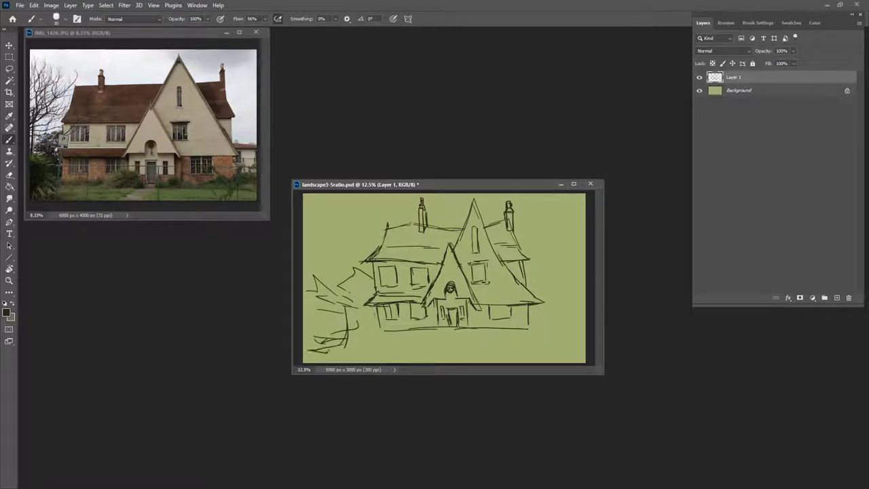
Step: Sketch a small plant beside the door and a winding path from the entrance to the canvas's lower edge
{"action": "mouse_move", "coordinate": [425, 331]}
{"action": "left_mouse_down"}
{"action": "mouse_move", "coordinate": [434, 320]}
{"action": "mouse_move", "coordinate": [430, 333]}
{"action": "mouse_move", "coordinate": [417, 334]}
{"action": "mouse_move", "coordinate": [441, 333]}
{"action": "left_mouse_up"}
{"action": "left_click_drag", "start_coordinate": [452, 327], "coordinate": [412, 360]}
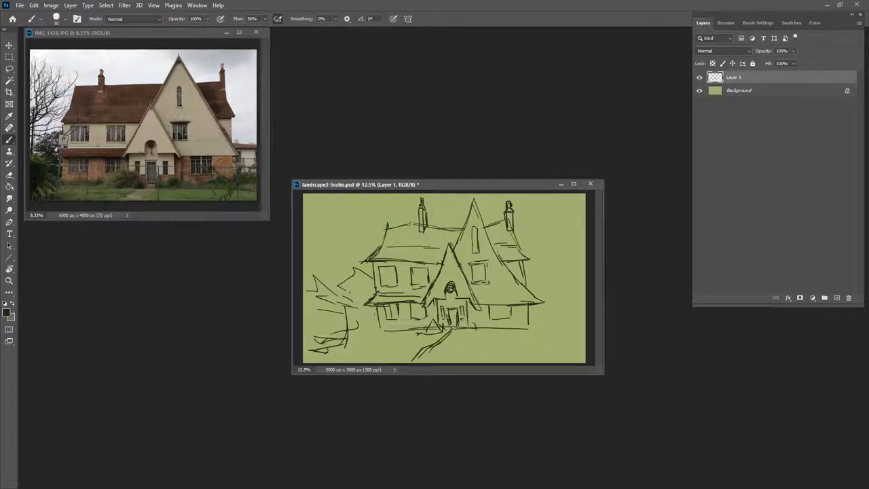
{"action": "left_click_drag", "start_coordinate": [457, 330], "coordinate": [441, 346]}
Step: Sketch low grass and shrubs along the base of the house on both sides of the path
{"action": "left_click_drag", "start_coordinate": [520, 334], "coordinate": [521, 323]}
{"action": "left_click_drag", "start_coordinate": [521, 323], "coordinate": [541, 325]}
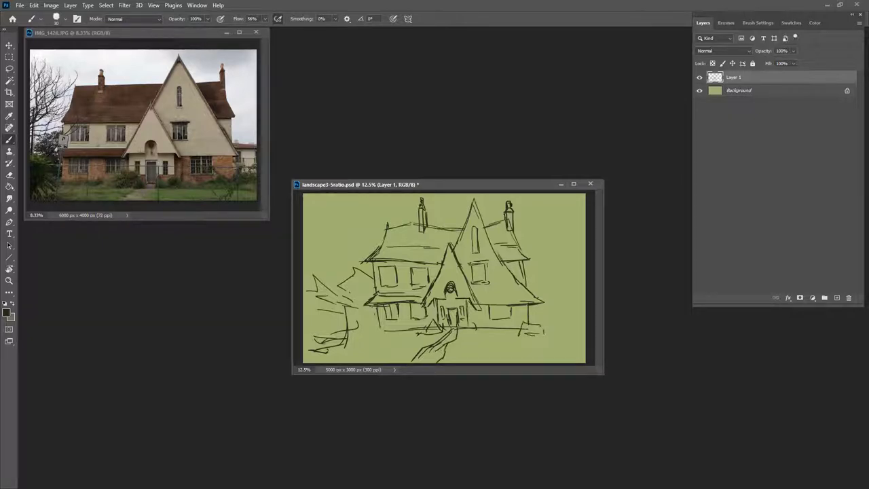
{"action": "left_click_drag", "start_coordinate": [514, 333], "coordinate": [523, 322]}
{"action": "left_click_drag", "start_coordinate": [419, 333], "coordinate": [372, 336]}
{"action": "mouse_move", "coordinate": [392, 334]}
{"action": "left_mouse_down"}
{"action": "mouse_move", "coordinate": [399, 324]}
{"action": "mouse_move", "coordinate": [354, 329]}
{"action": "left_mouse_up"}
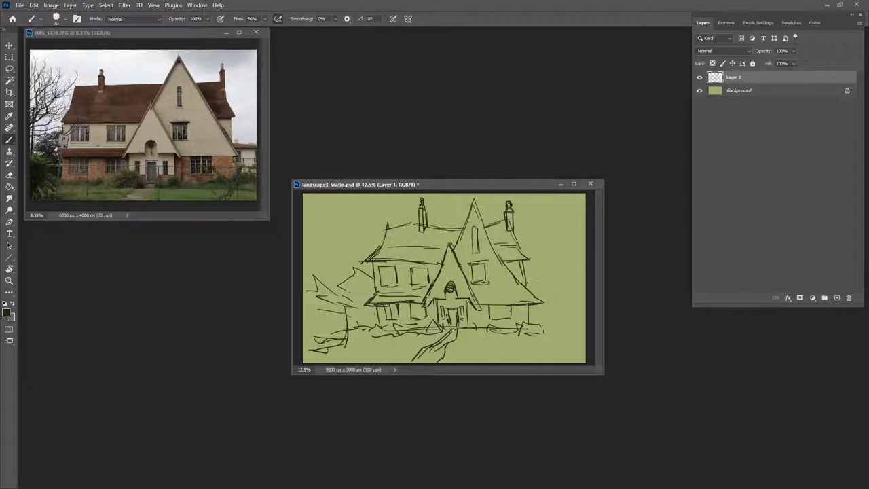
Step: Draw the sloping background line behind the house's right side, with rounded bushes and small foliage marks around it
{"action": "left_click_drag", "start_coordinate": [529, 279], "coordinate": [581, 291]}
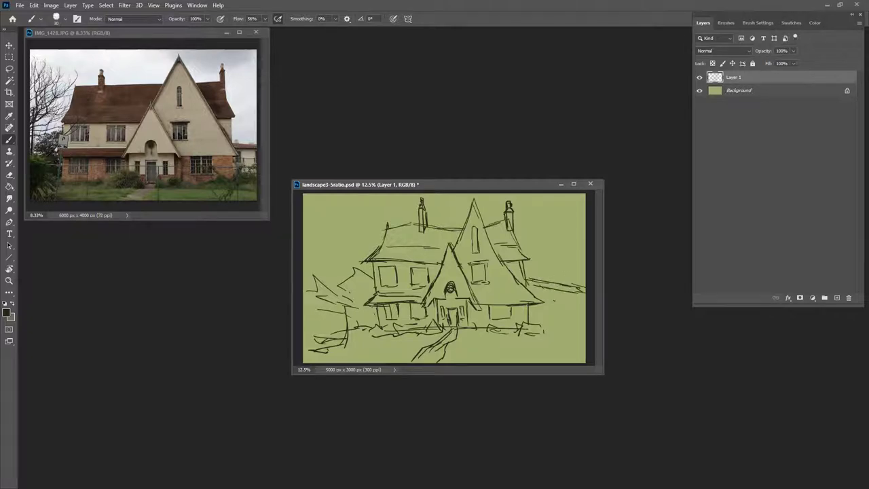
{"action": "left_click_drag", "start_coordinate": [530, 324], "coordinate": [556, 327]}
{"action": "mouse_move", "coordinate": [543, 330]}
{"action": "left_mouse_down"}
{"action": "mouse_move", "coordinate": [565, 329]}
{"action": "mouse_move", "coordinate": [554, 312]}
{"action": "mouse_move", "coordinate": [586, 310]}
{"action": "mouse_move", "coordinate": [583, 334]}
{"action": "left_mouse_up"}
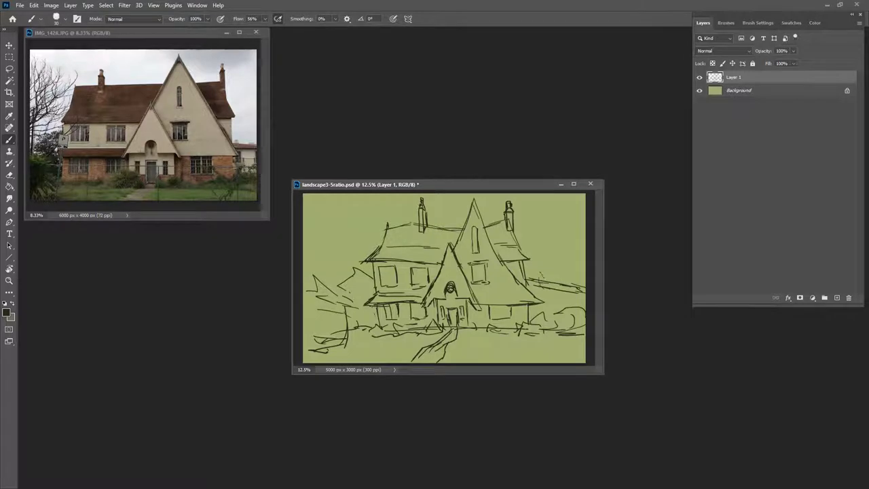
{"action": "mouse_move", "coordinate": [540, 274]}
{"action": "left_mouse_down"}
{"action": "mouse_move", "coordinate": [543, 284]}
{"action": "mouse_move", "coordinate": [577, 287]}
{"action": "left_mouse_up"}
Step: Sketch a bare tree at the left with a tall trunk and curved branches reaching up and across the roof edge
{"action": "left_click_drag", "start_coordinate": [329, 280], "coordinate": [340, 353]}
{"action": "left_click_drag", "start_coordinate": [333, 270], "coordinate": [328, 320]}
{"action": "left_click_drag", "start_coordinate": [360, 245], "coordinate": [340, 265]}
{"action": "mouse_move", "coordinate": [353, 226]}
{"action": "left_mouse_down"}
{"action": "mouse_move", "coordinate": [350, 248]}
{"action": "mouse_move", "coordinate": [327, 275]}
{"action": "left_mouse_up"}
{"action": "mouse_move", "coordinate": [324, 212]}
{"action": "left_mouse_down"}
{"action": "mouse_move", "coordinate": [358, 216]}
{"action": "mouse_move", "coordinate": [363, 243]}
{"action": "mouse_move", "coordinate": [390, 248]}
{"action": "left_mouse_up"}
{"action": "mouse_move", "coordinate": [337, 281]}
{"action": "left_mouse_down"}
{"action": "mouse_move", "coordinate": [386, 267]}
{"action": "mouse_move", "coordinate": [398, 248]}
{"action": "left_mouse_up"}
{"action": "left_click_drag", "start_coordinate": [341, 262], "coordinate": [391, 251]}
{"action": "left_click_drag", "start_coordinate": [395, 233], "coordinate": [398, 238]}
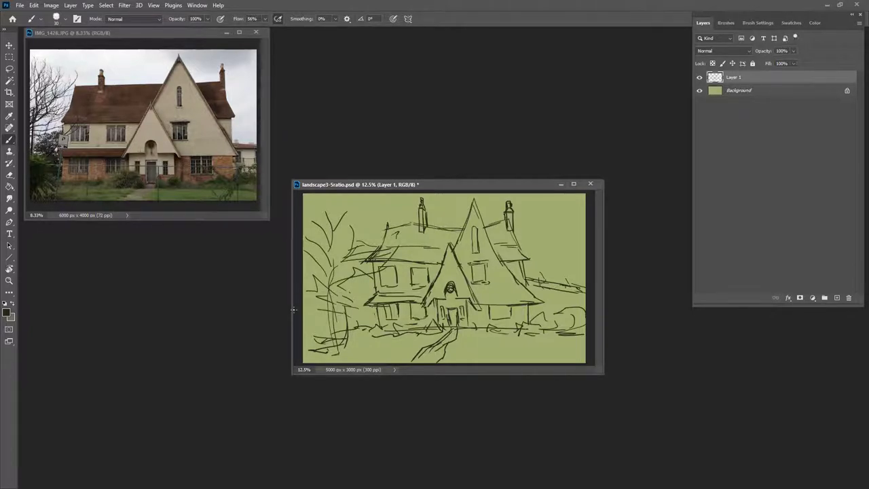
Step: Set the sketch layer's blend mode to Multiply and add a new layer between it and the background
{"action": "left_click", "coordinate": [739, 53]}
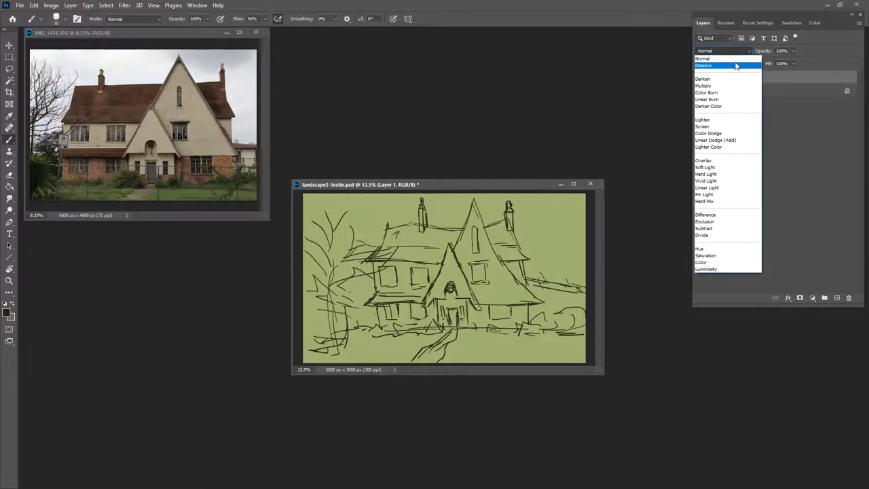
{"action": "left_click", "coordinate": [725, 87]}
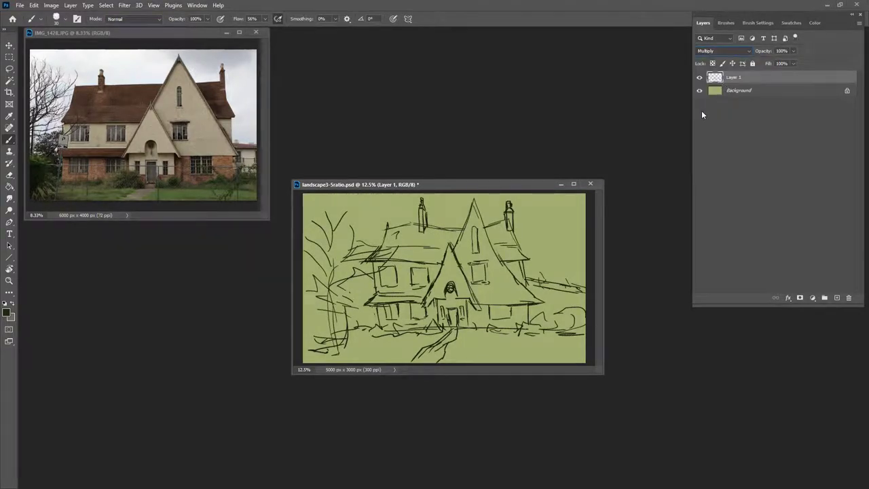
{"action": "left_click", "coordinate": [754, 91]}
{"action": "left_click", "coordinate": [837, 298]}
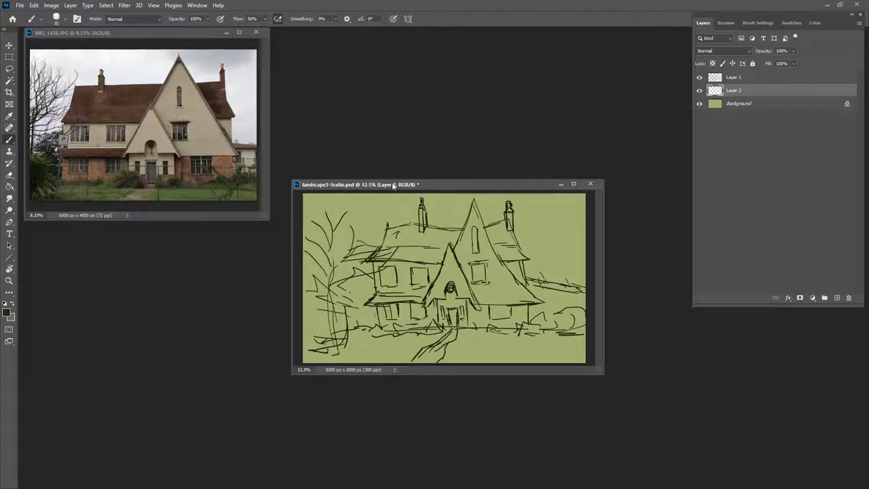
Step: Reposition and enlarge the drawing's document window, and set its zoom to 16.67%
{"action": "left_click_drag", "start_coordinate": [392, 186], "coordinate": [253, 97]}
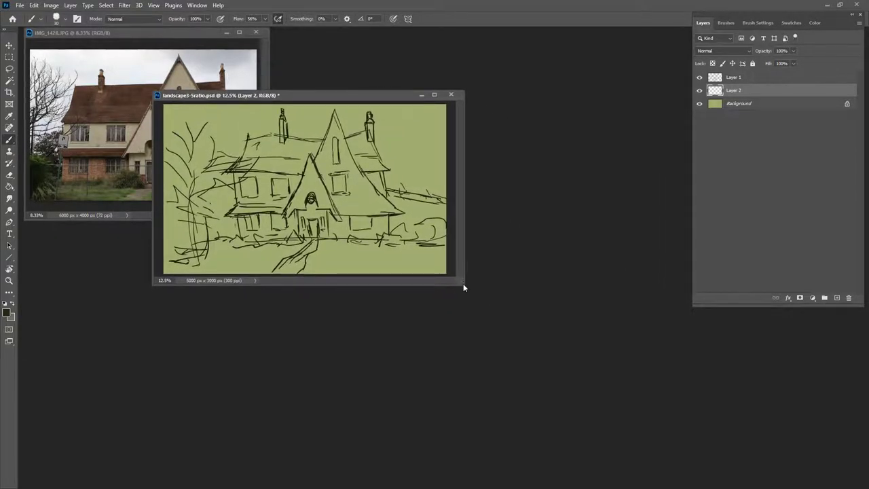
{"action": "left_click_drag", "start_coordinate": [463, 288], "coordinate": [667, 438]}
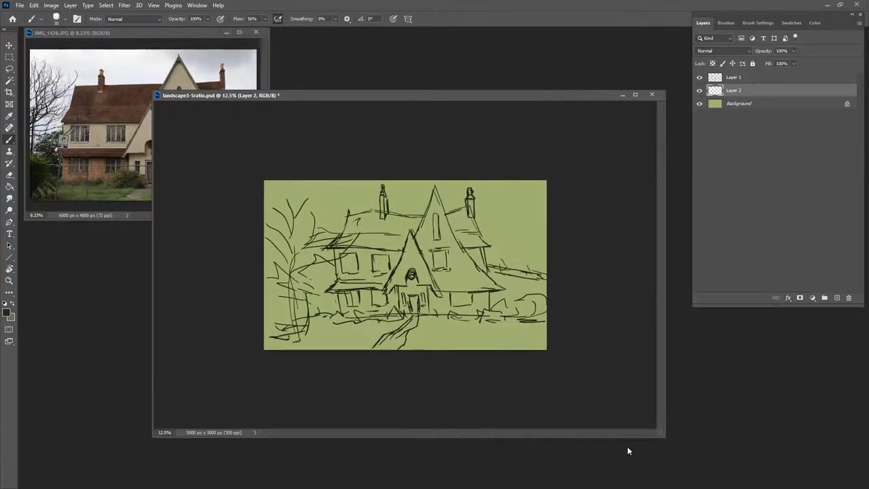
{"action": "key", "text": "ctrl+plus"}
{"action": "key", "text": "ctrl+plus"}
{"action": "key", "text": "ctrl+minus"}
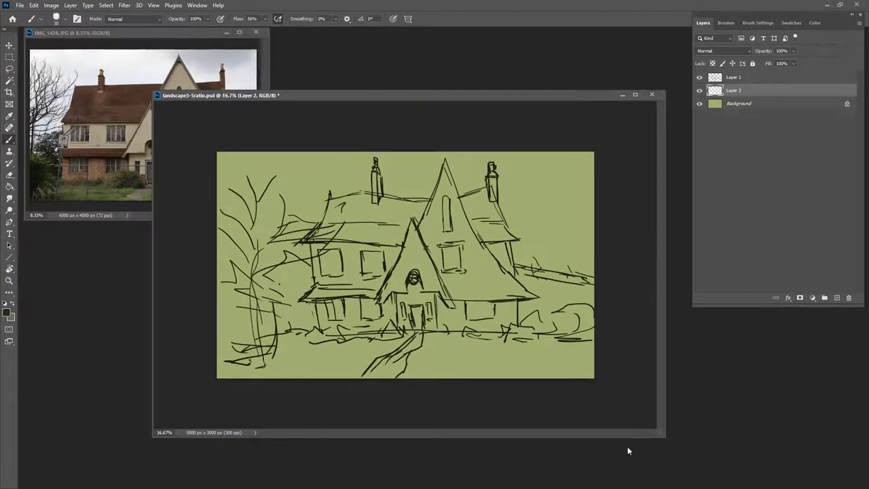
Step: Reduce the opacity of the Layer 1 sketch to 51%
{"action": "left_click", "coordinate": [748, 77]}
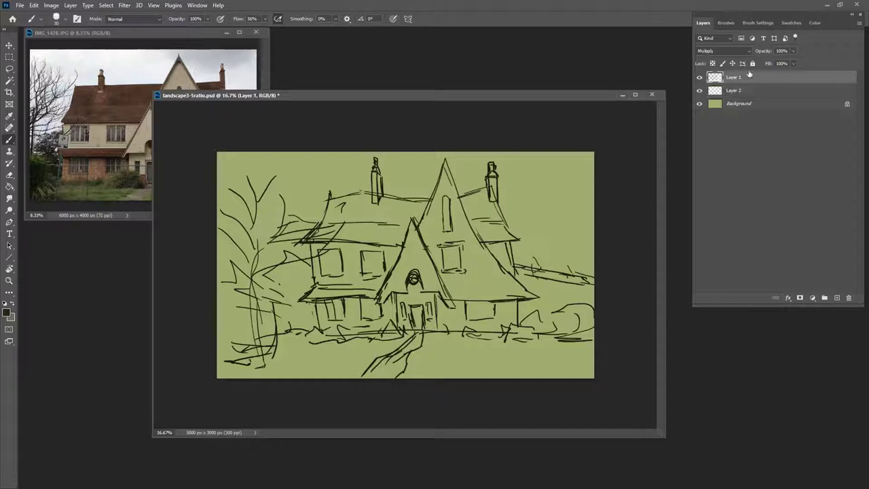
{"action": "left_click", "coordinate": [792, 51]}
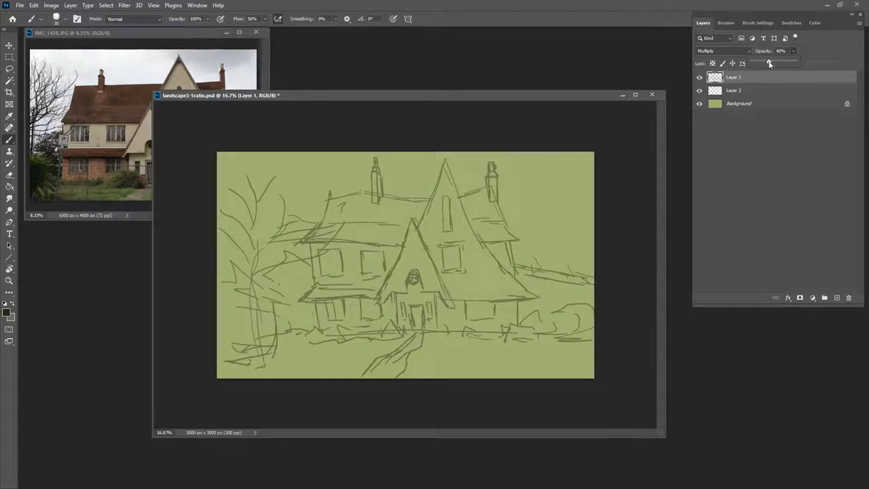
{"action": "left_click_drag", "start_coordinate": [769, 62], "coordinate": [774, 63]}
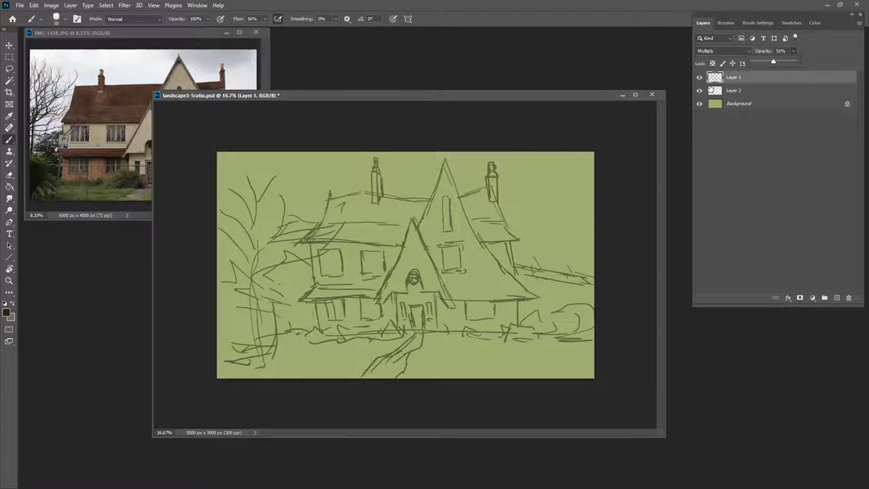
Step: On Layer 2, paint the left end of the main roof in muted brown (H 20, S 32, B 51) with a size 90 brush
{"action": "left_click", "coordinate": [720, 94]}
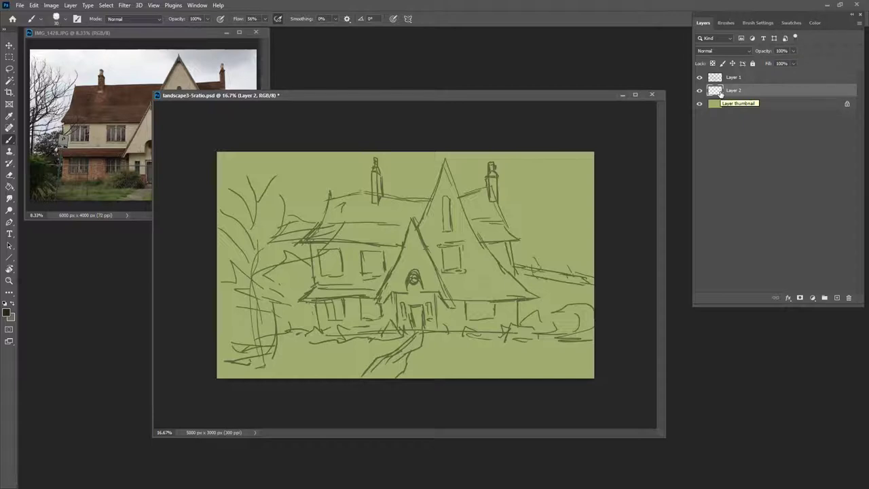
{"action": "key", "text": "F6"}
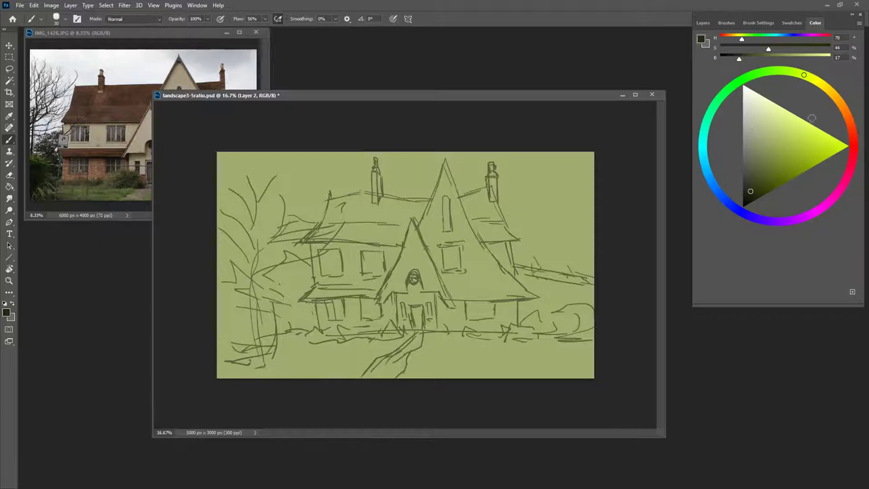
{"action": "left_click_drag", "start_coordinate": [835, 93], "coordinate": [849, 120]}
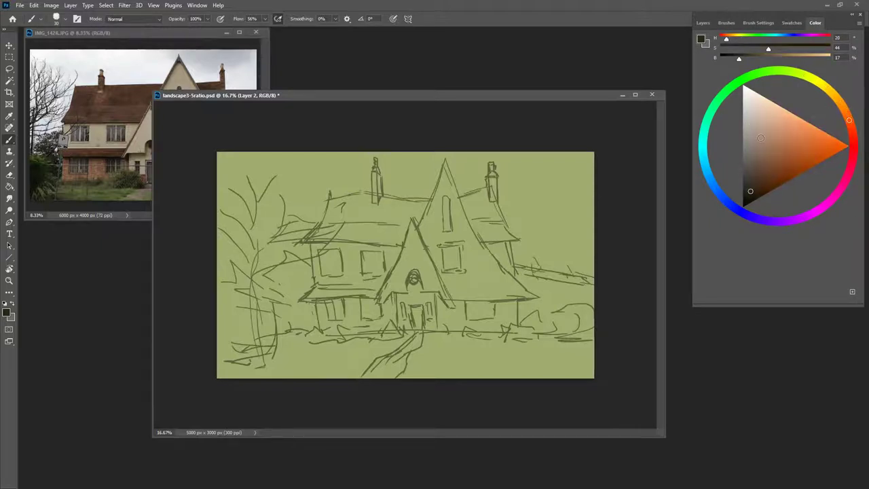
{"action": "left_click_drag", "start_coordinate": [761, 157], "coordinate": [759, 155]}
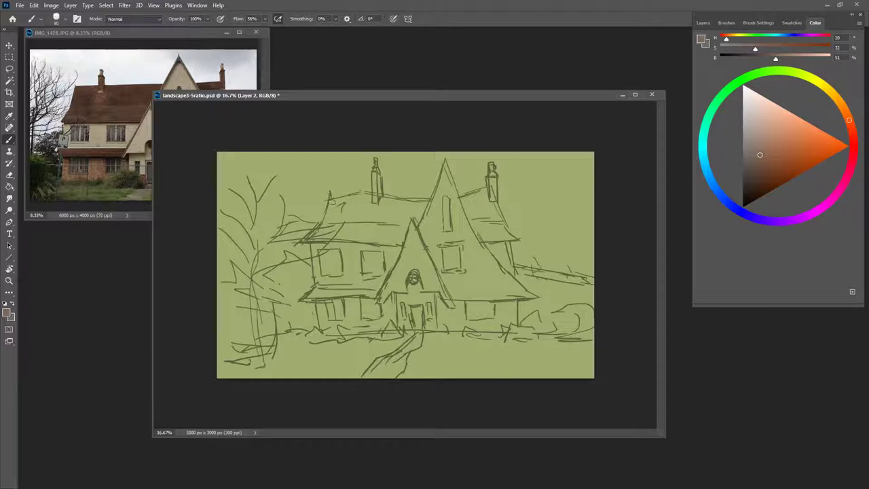
{"action": "mouse_move", "coordinate": [334, 203]}
{"action": "left_mouse_down"}
{"action": "mouse_move", "coordinate": [319, 227]}
{"action": "mouse_move", "coordinate": [348, 202]}
{"action": "mouse_move", "coordinate": [333, 204]}
{"action": "mouse_move", "coordinate": [353, 196]}
{"action": "mouse_move", "coordinate": [332, 201]}
{"action": "mouse_move", "coordinate": [350, 199]}
{"action": "mouse_move", "coordinate": [335, 213]}
{"action": "left_mouse_up"}
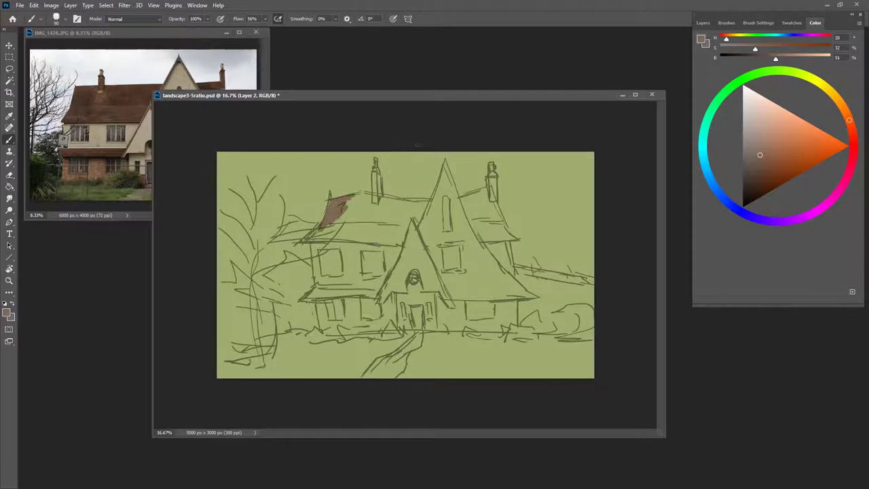
Step: Hide and reshow the line sketch layer to check the roof paint beneath it
{"action": "left_click", "coordinate": [702, 22]}
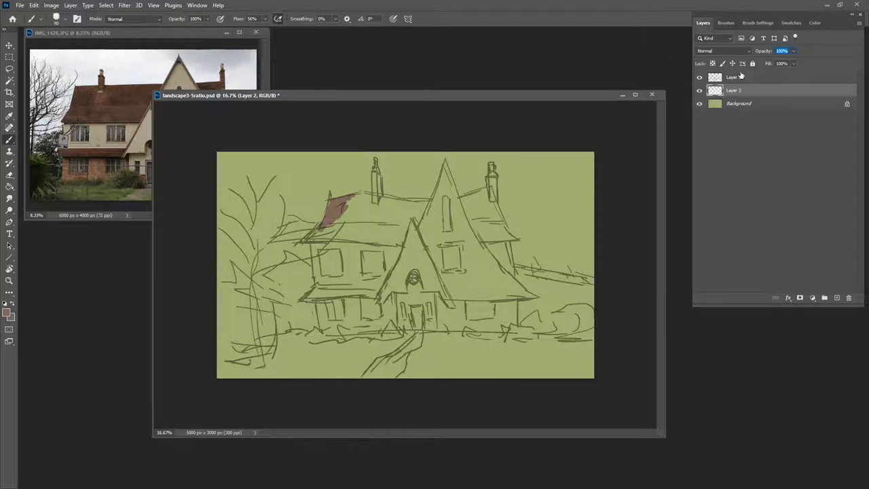
{"action": "left_click", "coordinate": [750, 129]}
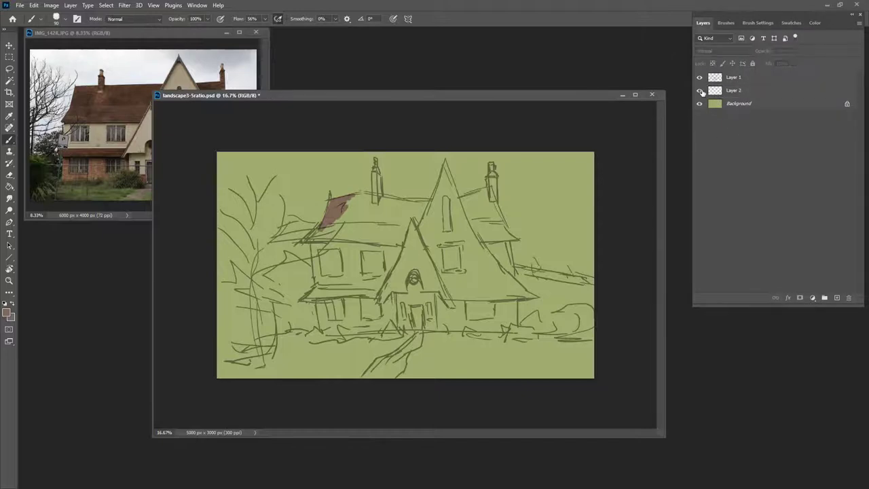
{"action": "left_click", "coordinate": [699, 77]}
{"action": "left_click", "coordinate": [699, 77]}
Step: Set the colour to a lighter brown (H 20, S 31, B 60) and paint the main roof's ridge and chimney on Layer 2
{"action": "left_click", "coordinate": [815, 22]}
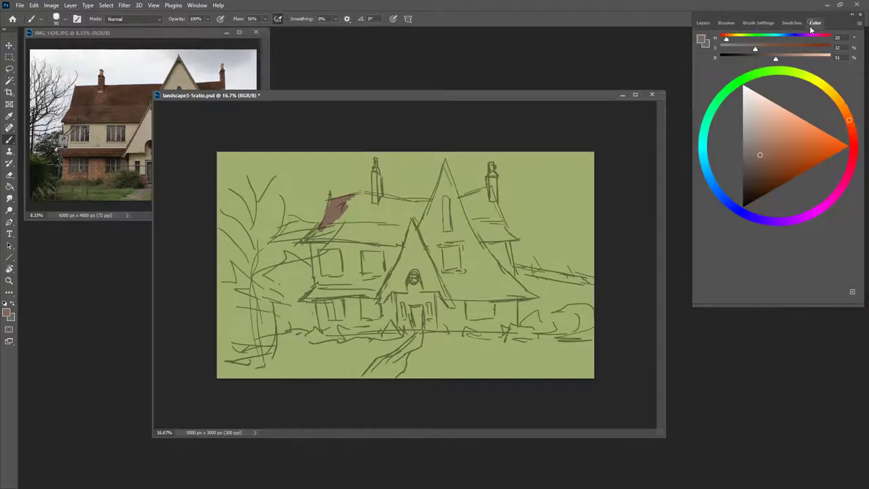
{"action": "left_click", "coordinate": [762, 144]}
{"action": "left_click", "coordinate": [338, 222]}
{"action": "key", "text": "Return"}
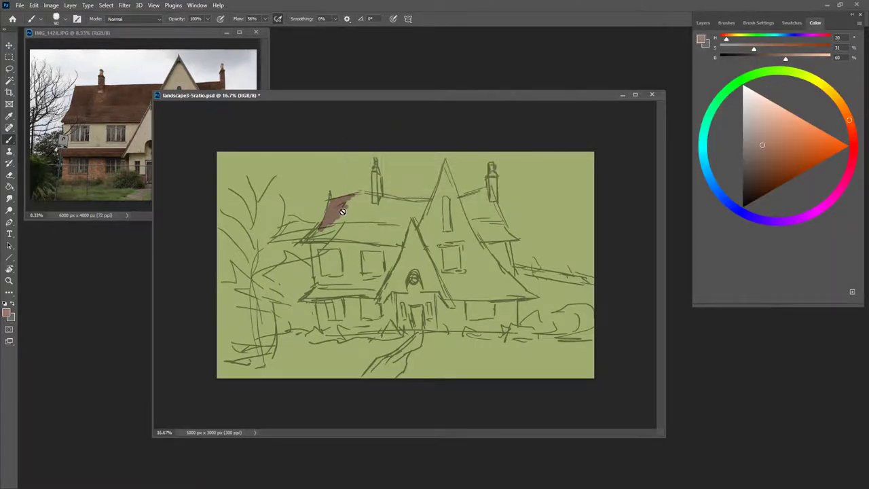
{"action": "left_click", "coordinate": [704, 22]}
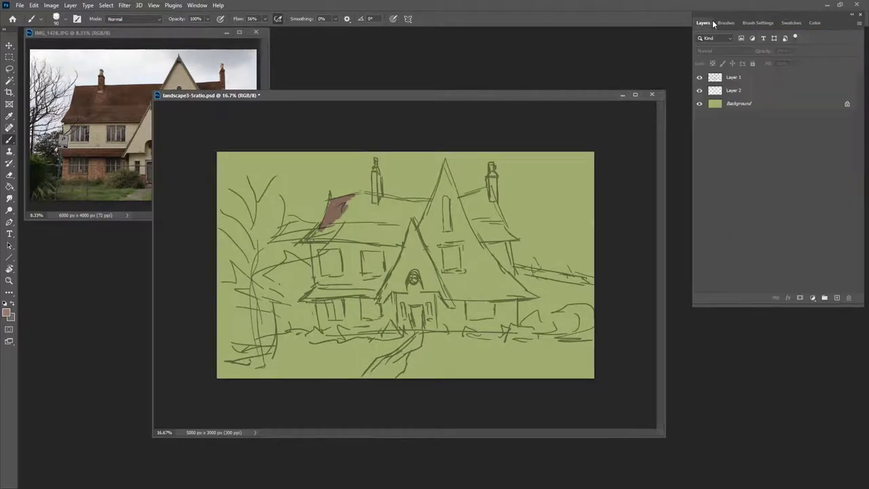
{"action": "left_click", "coordinate": [732, 91]}
{"action": "mouse_move", "coordinate": [344, 204]}
{"action": "left_mouse_down"}
{"action": "mouse_move", "coordinate": [325, 226]}
{"action": "mouse_move", "coordinate": [331, 201]}
{"action": "mouse_move", "coordinate": [327, 218]}
{"action": "mouse_move", "coordinate": [331, 202]}
{"action": "mouse_move", "coordinate": [377, 195]}
{"action": "mouse_move", "coordinate": [374, 182]}
{"action": "mouse_move", "coordinate": [373, 210]}
{"action": "left_mouse_up"}
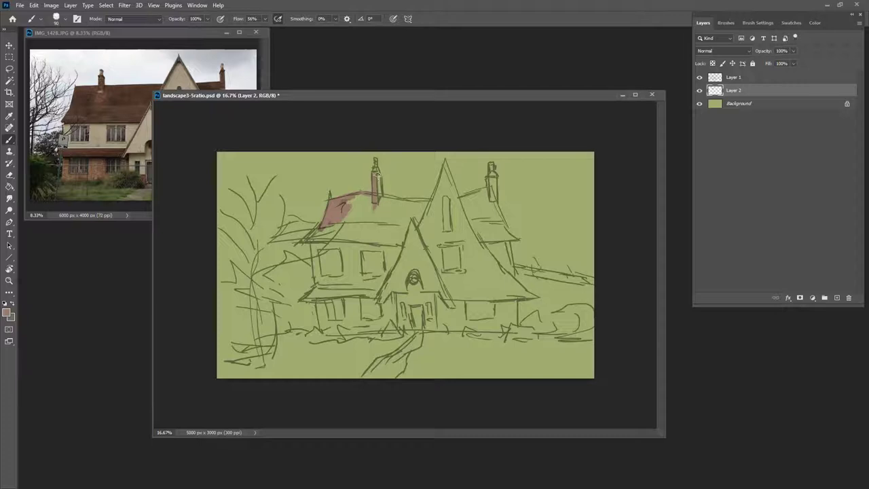
{"action": "mouse_move", "coordinate": [379, 174]}
{"action": "left_mouse_down"}
{"action": "mouse_move", "coordinate": [378, 202]}
{"action": "mouse_move", "coordinate": [354, 198]}
{"action": "mouse_move", "coordinate": [429, 201]}
{"action": "left_mouse_up"}
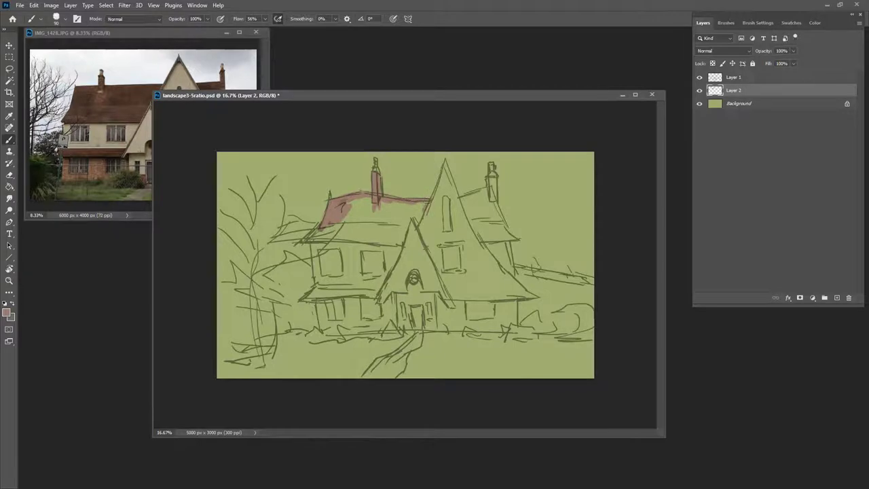
Step: Paint the rest of the main roof down to its eaves in the same brown and fill the enclosed gap with the Paint Bucket
{"action": "left_click_drag", "start_coordinate": [419, 212], "coordinate": [423, 205]}
{"action": "mouse_move", "coordinate": [326, 222]}
{"action": "left_mouse_down"}
{"action": "mouse_move", "coordinate": [304, 241]}
{"action": "mouse_move", "coordinate": [401, 244]}
{"action": "mouse_move", "coordinate": [416, 208]}
{"action": "mouse_move", "coordinate": [351, 203]}
{"action": "mouse_move", "coordinate": [367, 197]}
{"action": "mouse_move", "coordinate": [354, 206]}
{"action": "mouse_move", "coordinate": [359, 211]}
{"action": "left_mouse_up"}
{"action": "mouse_move", "coordinate": [311, 238]}
{"action": "left_mouse_down"}
{"action": "mouse_move", "coordinate": [363, 236]}
{"action": "mouse_move", "coordinate": [332, 227]}
{"action": "mouse_move", "coordinate": [382, 233]}
{"action": "mouse_move", "coordinate": [386, 218]}
{"action": "left_mouse_up"}
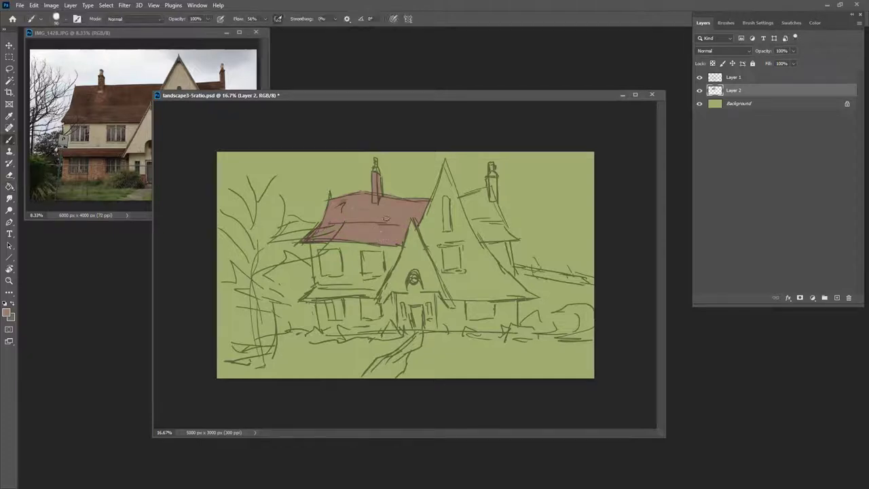
{"action": "key", "text": "g"}
{"action": "left_click", "coordinate": [381, 230]}
Step: Paint and fill the roof section and chimney beyond the tall gable, plus the narrow lower roof, in the same brown
{"action": "key", "text": "b"}
{"action": "mouse_move", "coordinate": [461, 199]}
{"action": "left_mouse_down"}
{"action": "mouse_move", "coordinate": [483, 239]}
{"action": "mouse_move", "coordinate": [513, 239]}
{"action": "mouse_move", "coordinate": [494, 198]}
{"action": "mouse_move", "coordinate": [506, 228]}
{"action": "mouse_move", "coordinate": [487, 235]}
{"action": "left_mouse_up"}
{"action": "mouse_move", "coordinate": [479, 236]}
{"action": "left_mouse_down"}
{"action": "mouse_move", "coordinate": [511, 237]}
{"action": "mouse_move", "coordinate": [486, 233]}
{"action": "mouse_move", "coordinate": [468, 202]}
{"action": "mouse_move", "coordinate": [489, 189]}
{"action": "left_mouse_up"}
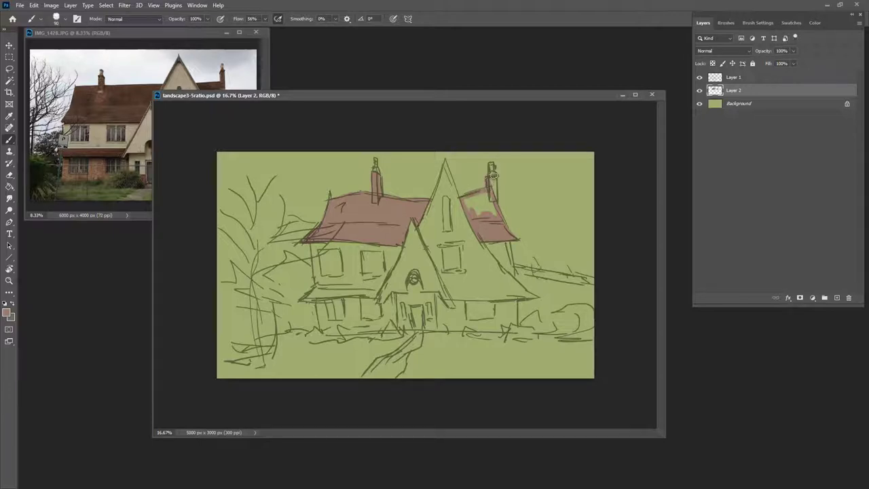
{"action": "mouse_move", "coordinate": [494, 185]}
{"action": "left_mouse_down"}
{"action": "mouse_move", "coordinate": [493, 210]}
{"action": "mouse_move", "coordinate": [490, 202]}
{"action": "left_mouse_up"}
{"action": "key", "text": "g"}
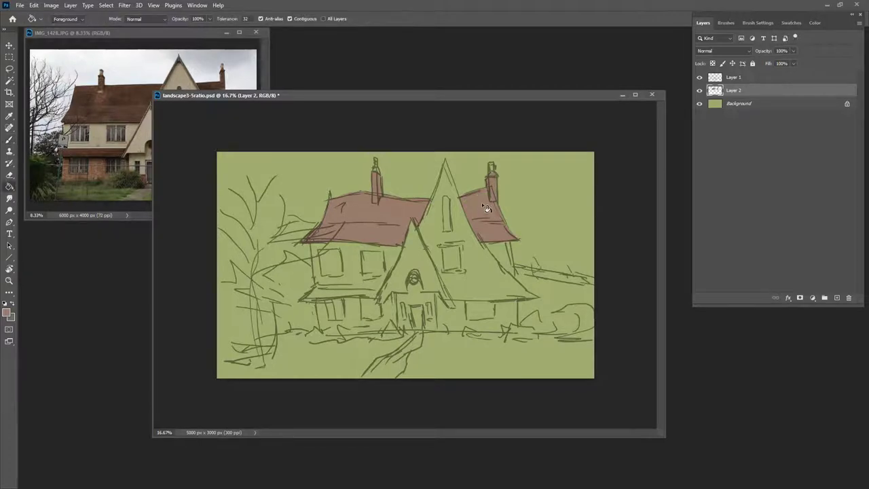
{"action": "left_click", "coordinate": [486, 207]}
{"action": "key", "text": "b"}
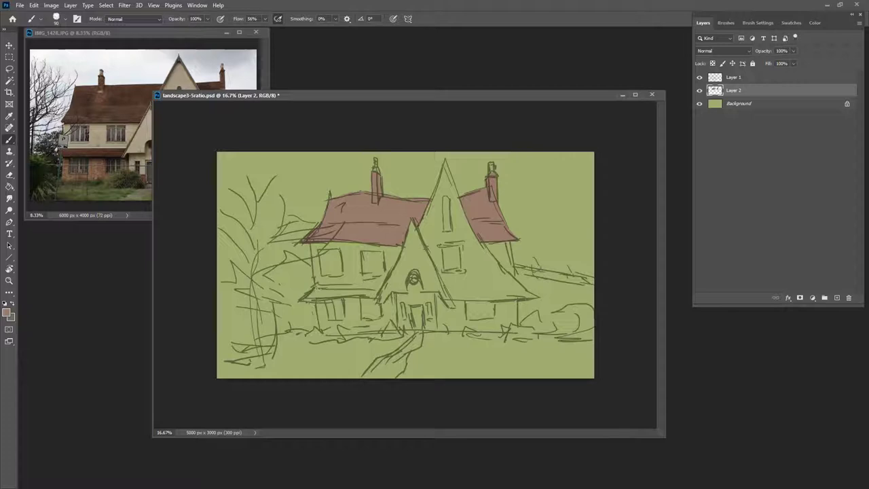
{"action": "mouse_move", "coordinate": [309, 293]}
{"action": "left_mouse_down"}
{"action": "mouse_move", "coordinate": [375, 295]}
{"action": "mouse_move", "coordinate": [329, 290]}
{"action": "mouse_move", "coordinate": [370, 288]}
{"action": "mouse_move", "coordinate": [319, 292]}
{"action": "mouse_move", "coordinate": [372, 294]}
{"action": "mouse_move", "coordinate": [321, 297]}
{"action": "left_mouse_up"}
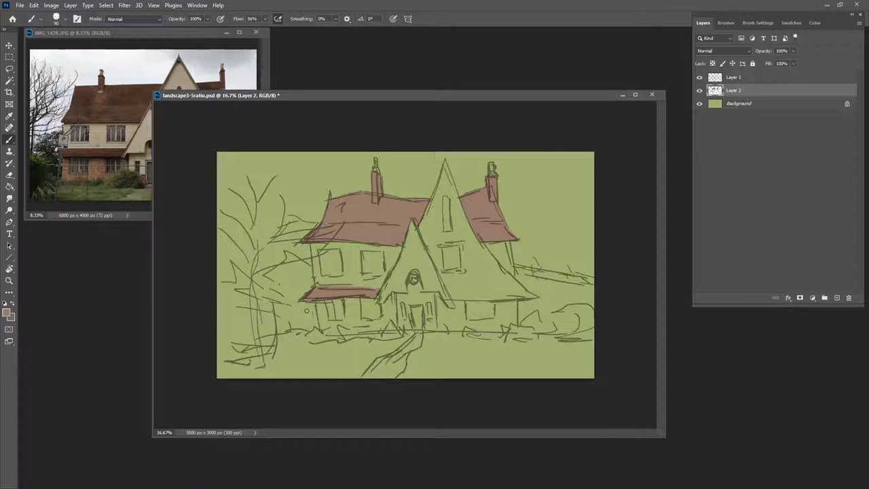
Step: Hide and reshow the green Background layer to check the roof colour against transparency
{"action": "left_click", "coordinate": [700, 104]}
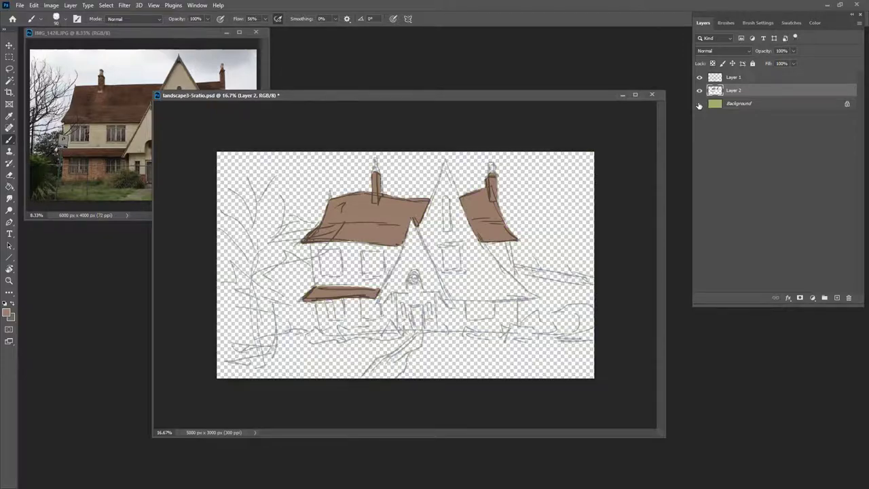
{"action": "left_click", "coordinate": [700, 104]}
{"action": "left_click", "coordinate": [700, 103]}
{"action": "left_click", "coordinate": [700, 103]}
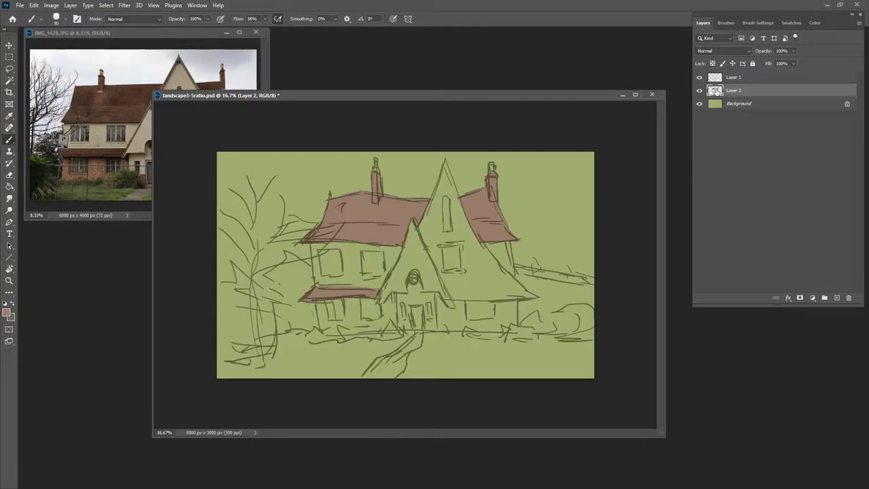
{"action": "left_click", "coordinate": [728, 49]}
{"action": "left_click", "coordinate": [734, 50]}
Step: Hide and reshow the Layer 1 sketch repeatedly to compare the painted roof shapes with the line work
{"action": "left_click", "coordinate": [815, 22]}
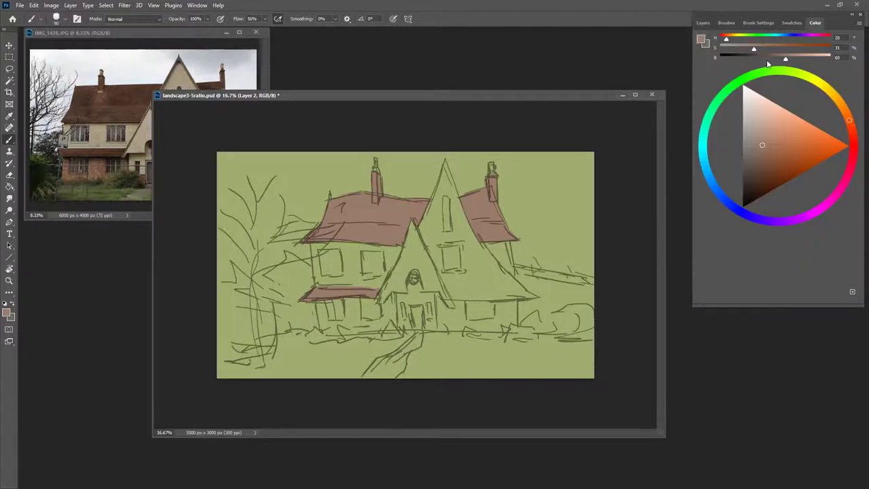
{"action": "left_click", "coordinate": [702, 23]}
{"action": "left_click", "coordinate": [700, 78]}
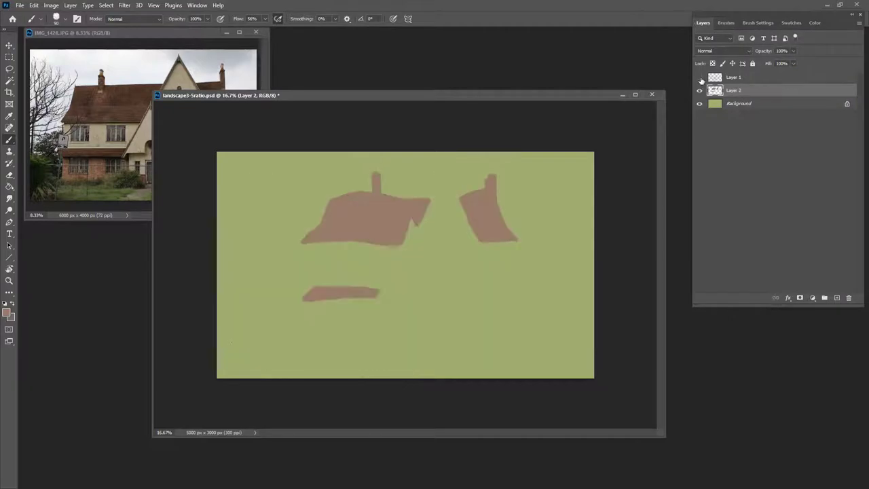
{"action": "left_click", "coordinate": [700, 78]}
{"action": "left_click", "coordinate": [700, 78]}
{"action": "left_click", "coordinate": [700, 78]}
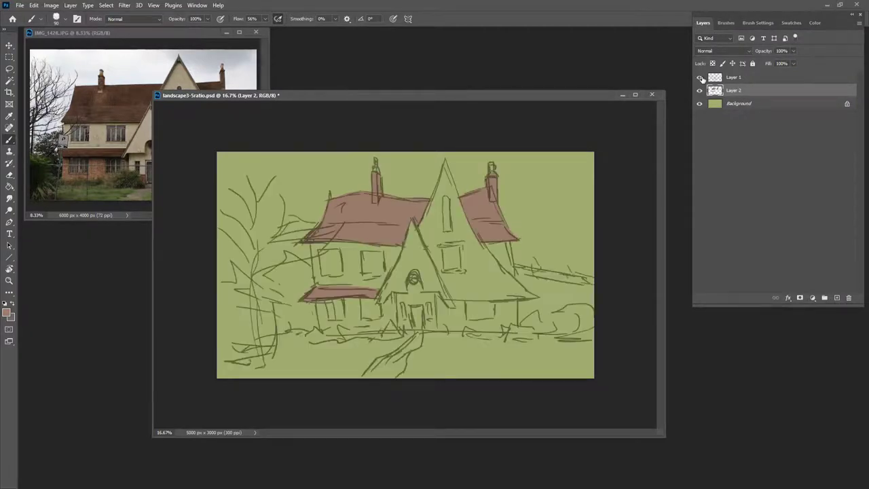
{"action": "left_click", "coordinate": [700, 78]}
{"action": "left_click", "coordinate": [699, 78]}
{"action": "left_click", "coordinate": [700, 78]}
{"action": "left_click", "coordinate": [699, 78]}
{"action": "left_click", "coordinate": [700, 78]}
{"action": "left_click", "coordinate": [700, 78]}
Step: Set the colour to cream (H 36, S 22, B 86) and outline the upper wall, the entrance and the base of the tall gable
{"action": "left_click", "coordinate": [814, 23]}
{"action": "left_click_drag", "start_coordinate": [848, 119], "coordinate": [840, 101]}
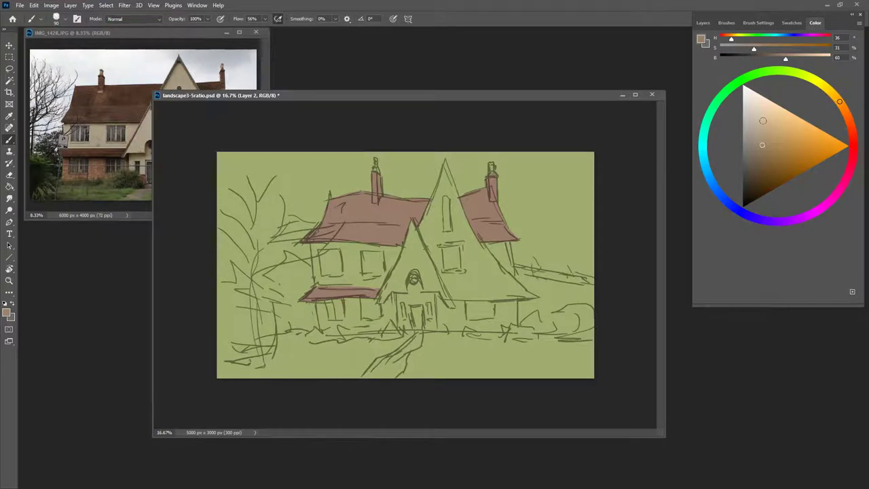
{"action": "left_click_drag", "start_coordinate": [763, 120], "coordinate": [763, 113]}
{"action": "mouse_move", "coordinate": [343, 249]}
{"action": "left_mouse_down"}
{"action": "mouse_move", "coordinate": [345, 270]}
{"action": "mouse_move", "coordinate": [344, 250]}
{"action": "mouse_move", "coordinate": [312, 258]}
{"action": "mouse_move", "coordinate": [312, 245]}
{"action": "mouse_move", "coordinate": [341, 244]}
{"action": "mouse_move", "coordinate": [312, 281]}
{"action": "mouse_move", "coordinate": [370, 281]}
{"action": "left_mouse_up"}
{"action": "left_click_drag", "start_coordinate": [314, 282], "coordinate": [379, 285]}
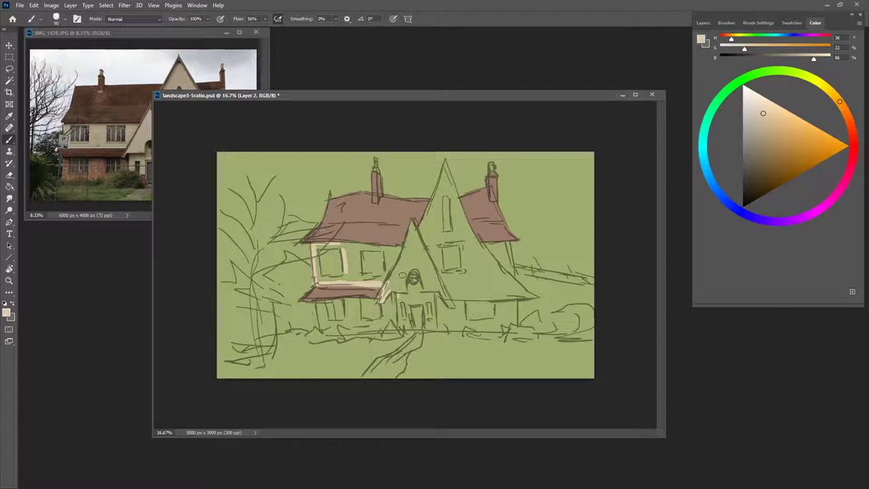
{"action": "mouse_move", "coordinate": [396, 290]}
{"action": "left_mouse_down"}
{"action": "mouse_move", "coordinate": [405, 317]}
{"action": "mouse_move", "coordinate": [397, 314]}
{"action": "mouse_move", "coordinate": [436, 313]}
{"action": "mouse_move", "coordinate": [412, 313]}
{"action": "mouse_move", "coordinate": [428, 314]}
{"action": "mouse_move", "coordinate": [434, 294]}
{"action": "mouse_move", "coordinate": [425, 314]}
{"action": "mouse_move", "coordinate": [398, 317]}
{"action": "mouse_move", "coordinate": [434, 318]}
{"action": "mouse_move", "coordinate": [429, 208]}
{"action": "mouse_move", "coordinate": [444, 273]}
{"action": "mouse_move", "coordinate": [384, 297]}
{"action": "mouse_move", "coordinate": [401, 283]}
{"action": "mouse_move", "coordinate": [448, 288]}
{"action": "mouse_move", "coordinate": [428, 289]}
{"action": "mouse_move", "coordinate": [439, 287]}
{"action": "mouse_move", "coordinate": [453, 305]}
{"action": "mouse_move", "coordinate": [443, 286]}
{"action": "mouse_move", "coordinate": [531, 293]}
{"action": "left_mouse_up"}
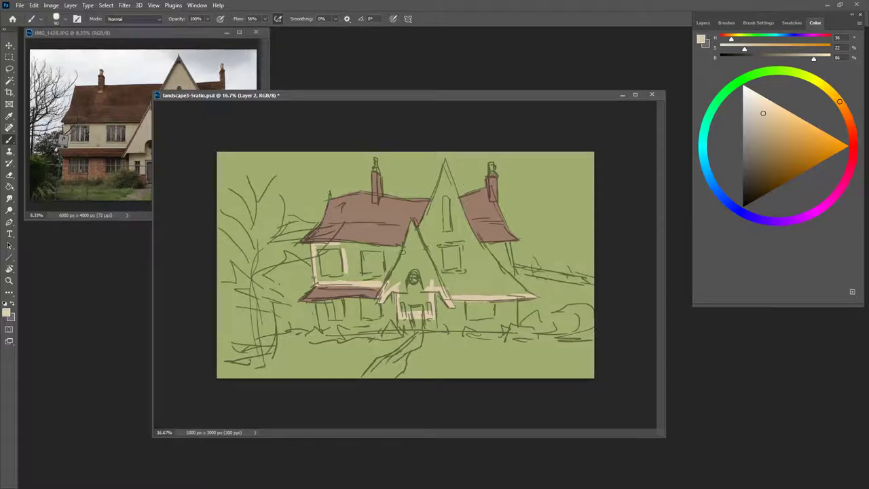
Step: Outline both gables and the wall's top edge in cream, and fill the gables and upper wall with the Paint Bucket
{"action": "left_click_drag", "start_coordinate": [410, 227], "coordinate": [385, 287]}
{"action": "mouse_move", "coordinate": [338, 245]}
{"action": "left_mouse_down"}
{"action": "mouse_move", "coordinate": [395, 248]}
{"action": "mouse_move", "coordinate": [363, 244]}
{"action": "mouse_move", "coordinate": [410, 220]}
{"action": "mouse_move", "coordinate": [420, 243]}
{"action": "left_mouse_up"}
{"action": "left_click_drag", "start_coordinate": [444, 161], "coordinate": [412, 246]}
{"action": "mouse_move", "coordinate": [444, 164]}
{"action": "left_mouse_down"}
{"action": "mouse_move", "coordinate": [471, 235]}
{"action": "mouse_move", "coordinate": [448, 167]}
{"action": "mouse_move", "coordinate": [478, 243]}
{"action": "mouse_move", "coordinate": [457, 202]}
{"action": "mouse_move", "coordinate": [497, 264]}
{"action": "mouse_move", "coordinate": [468, 227]}
{"action": "mouse_move", "coordinate": [528, 290]}
{"action": "left_mouse_up"}
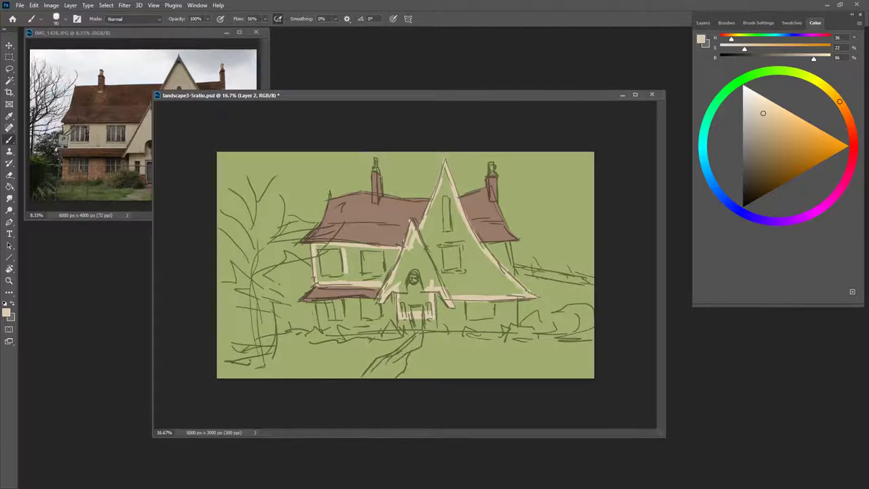
{"action": "key", "text": "g"}
{"action": "left_click", "coordinate": [477, 270]}
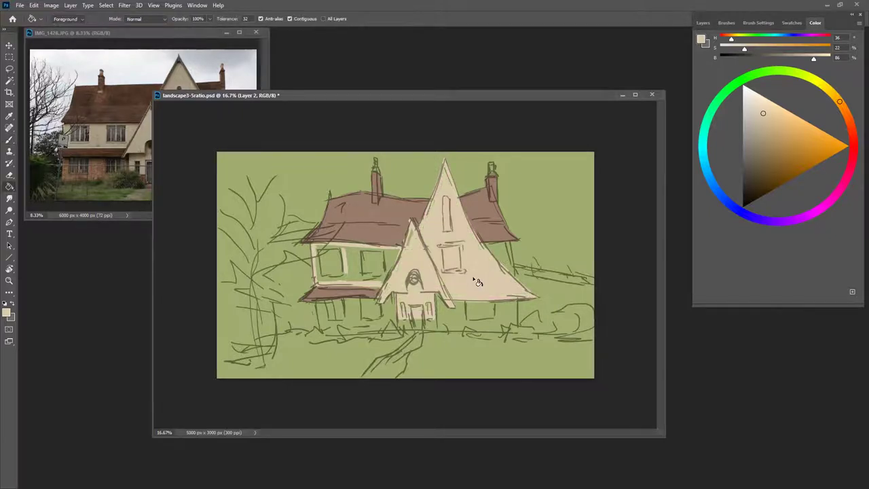
{"action": "left_click", "coordinate": [372, 268]}
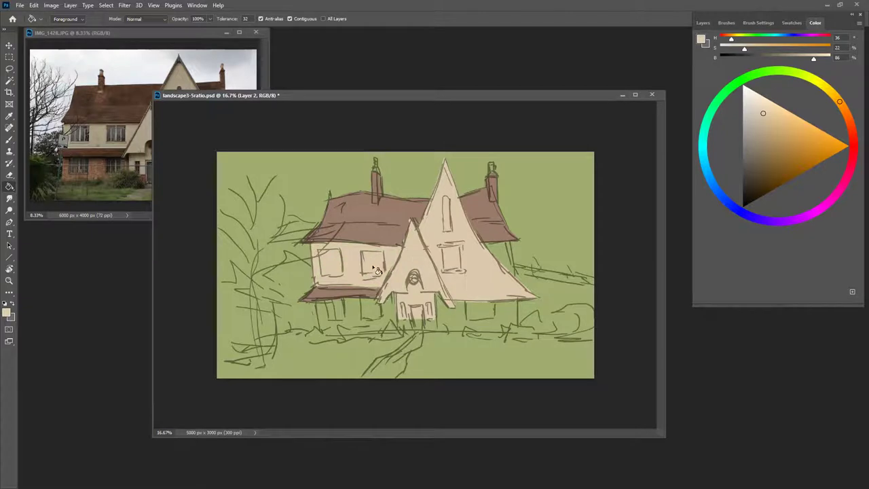
Step: With the line sketch temporarily hidden, touch up the roof and small gable edges using the sampled roof brown and wall cream
{"action": "key", "text": "b"}
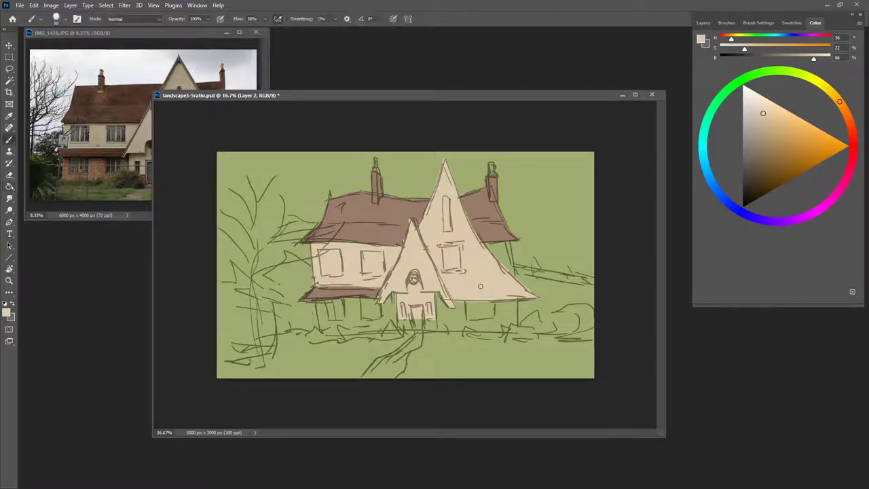
{"action": "left_click", "coordinate": [702, 22]}
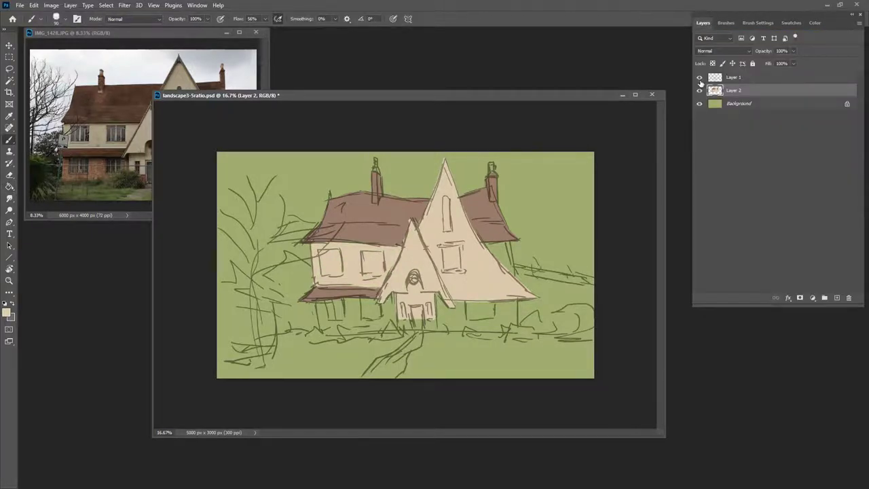
{"action": "left_click", "coordinate": [700, 78]}
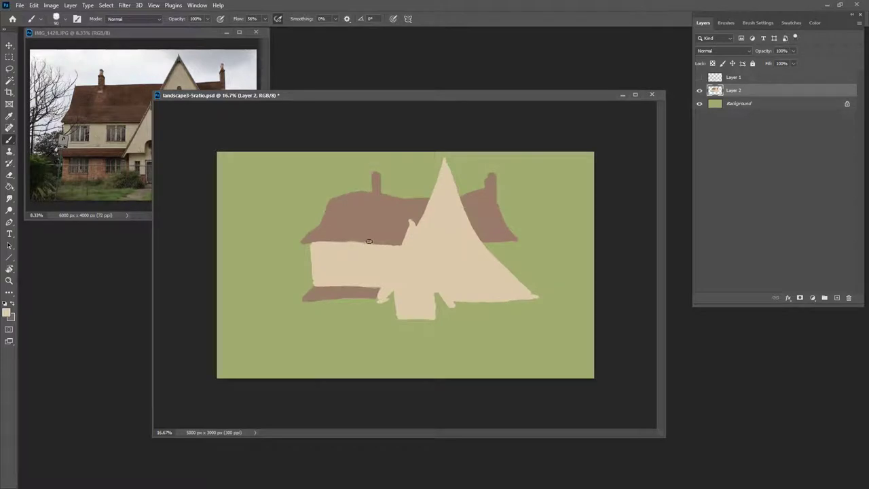
{"action": "left_click", "coordinate": [363, 231], "text": "alt"}
{"action": "left_click", "coordinate": [412, 260], "text": "alt"}
{"action": "left_click", "coordinate": [412, 222]}
{"action": "left_click", "coordinate": [699, 78]}
Step: Check the reference photo and paint the wall beneath the roof section beyond the tall gable in cream
{"action": "left_click", "coordinate": [202, 33]}
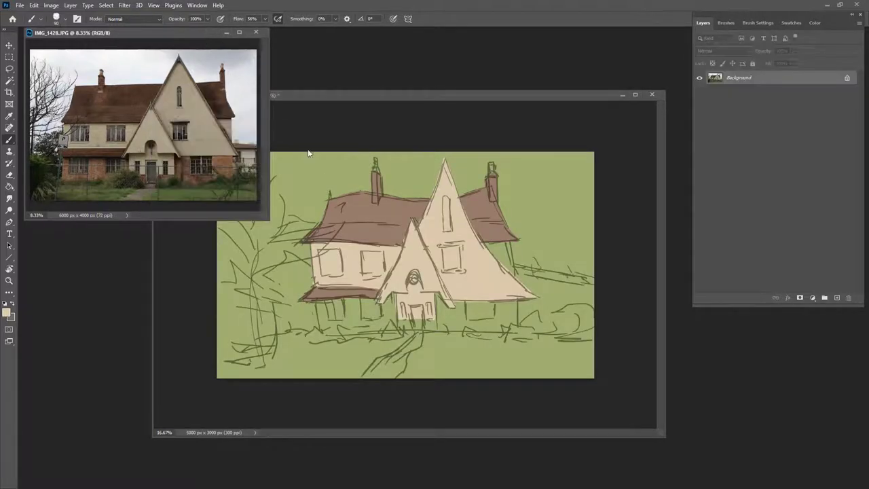
{"action": "left_click", "coordinate": [499, 253]}
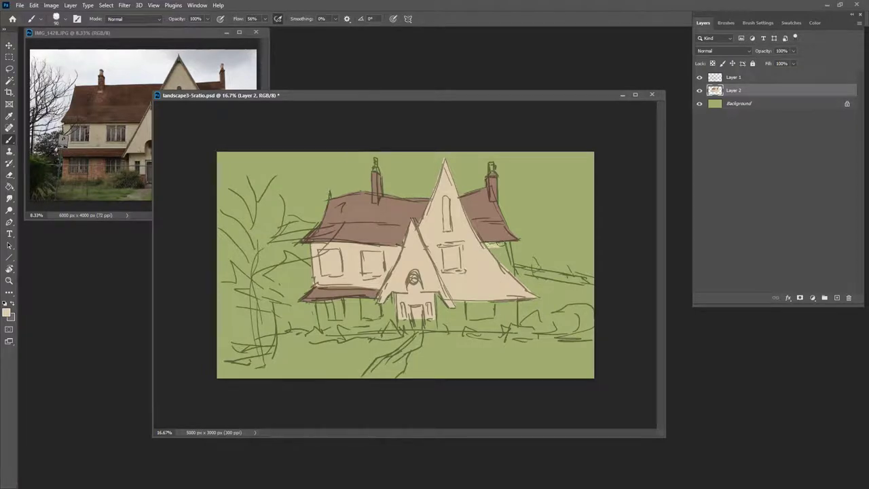
{"action": "mouse_move", "coordinate": [507, 244]}
{"action": "left_mouse_down"}
{"action": "mouse_move", "coordinate": [513, 273]}
{"action": "mouse_move", "coordinate": [506, 213]}
{"action": "mouse_move", "coordinate": [513, 282]}
{"action": "mouse_move", "coordinate": [495, 250]}
{"action": "left_mouse_up"}
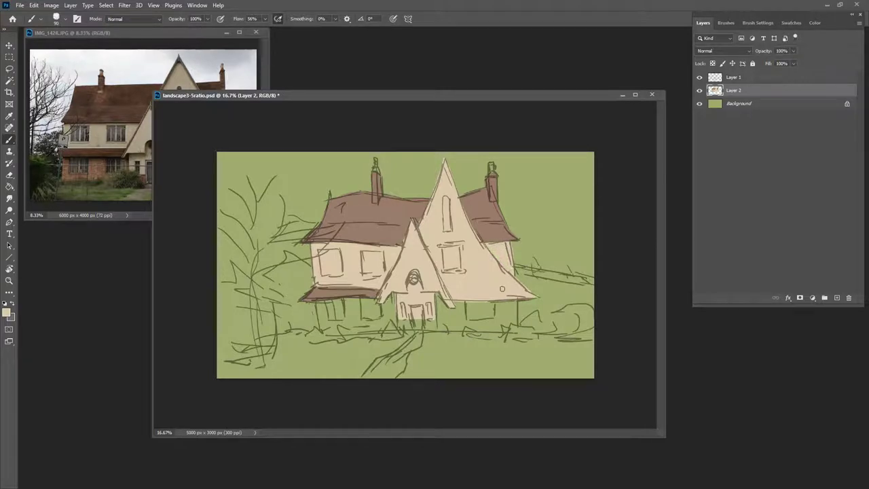
Step: Sample the roof brown, shift it to brick red (H 18, S 54, B 67), and paint the ground-floor wall beneath the narrow lower roof
{"action": "left_click", "coordinate": [403, 232], "text": "alt"}
{"action": "left_click", "coordinate": [814, 23]}
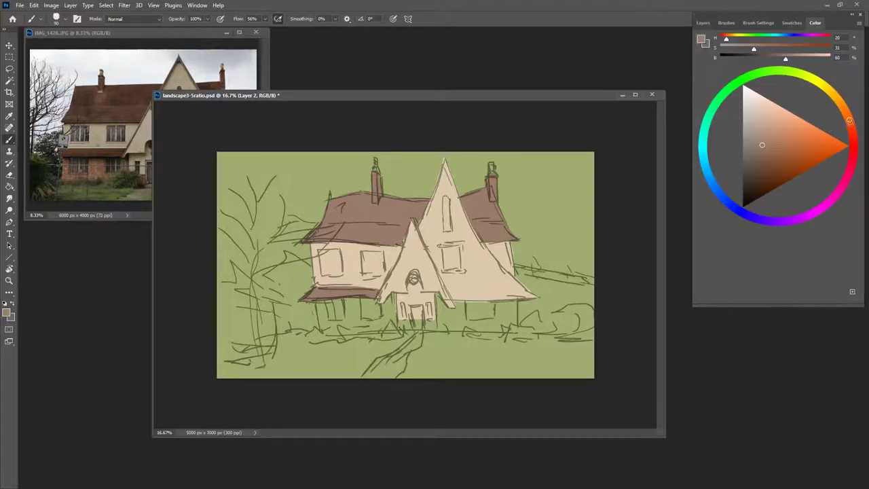
{"action": "left_click_drag", "start_coordinate": [851, 121], "coordinate": [849, 122]}
{"action": "mouse_move", "coordinate": [762, 145]}
{"action": "left_mouse_down"}
{"action": "mouse_move", "coordinate": [778, 151]}
{"action": "mouse_move", "coordinate": [783, 138]}
{"action": "mouse_move", "coordinate": [782, 148]}
{"action": "left_mouse_up"}
{"action": "mouse_move", "coordinate": [319, 305]}
{"action": "left_mouse_down"}
{"action": "mouse_move", "coordinate": [323, 327]}
{"action": "mouse_move", "coordinate": [322, 302]}
{"action": "mouse_move", "coordinate": [372, 300]}
{"action": "left_mouse_up"}
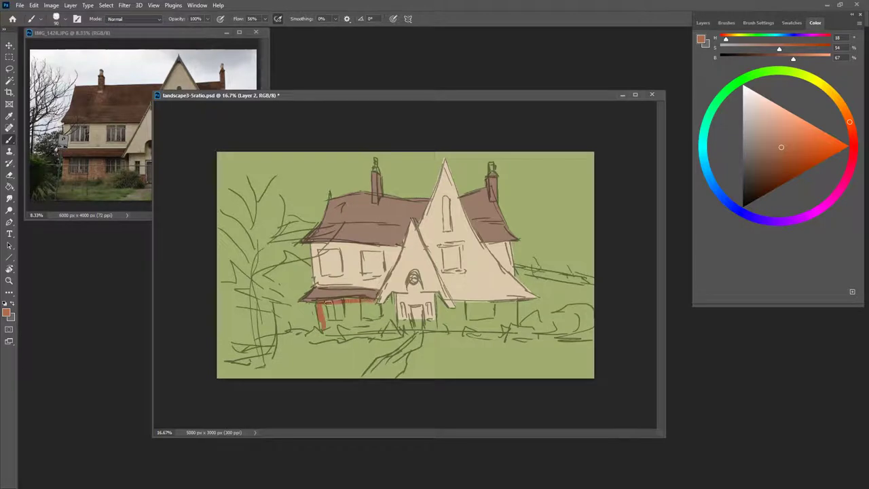
{"action": "mouse_move", "coordinate": [317, 301]}
{"action": "left_mouse_down"}
{"action": "mouse_move", "coordinate": [322, 326]}
{"action": "mouse_move", "coordinate": [349, 325]}
{"action": "mouse_move", "coordinate": [321, 324]}
{"action": "mouse_move", "coordinate": [322, 335]}
{"action": "mouse_move", "coordinate": [390, 329]}
{"action": "mouse_move", "coordinate": [393, 295]}
{"action": "mouse_move", "coordinate": [391, 311]}
{"action": "mouse_move", "coordinate": [391, 298]}
{"action": "mouse_move", "coordinate": [375, 309]}
{"action": "mouse_move", "coordinate": [374, 301]}
{"action": "mouse_move", "coordinate": [329, 302]}
{"action": "mouse_move", "coordinate": [367, 309]}
{"action": "mouse_move", "coordinate": [351, 303]}
{"action": "mouse_move", "coordinate": [330, 317]}
{"action": "mouse_move", "coordinate": [324, 308]}
{"action": "mouse_move", "coordinate": [330, 329]}
{"action": "mouse_move", "coordinate": [385, 323]}
{"action": "mouse_move", "coordinate": [390, 310]}
{"action": "mouse_move", "coordinate": [355, 305]}
{"action": "mouse_move", "coordinate": [377, 313]}
{"action": "mouse_move", "coordinate": [334, 315]}
{"action": "mouse_move", "coordinate": [374, 315]}
{"action": "left_mouse_up"}
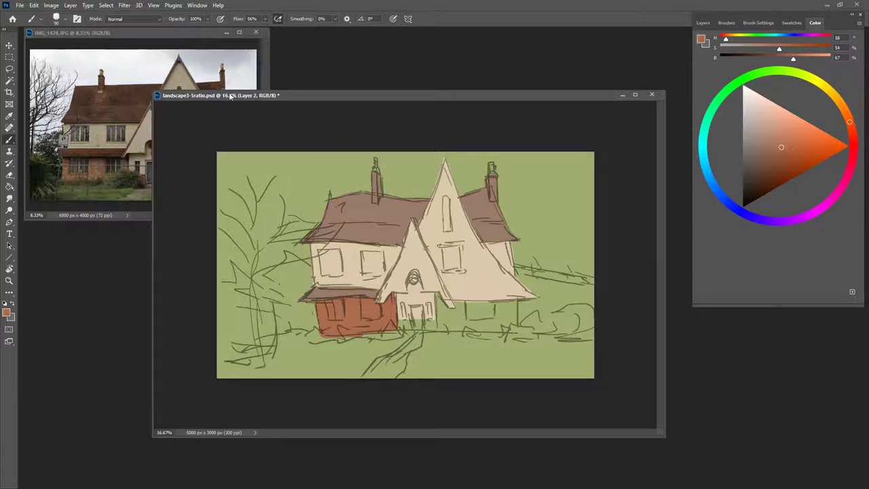
Step: Check the reference photo and paint the brick below the entrance and the ground-floor wall under the tall gable in the same red
{"action": "left_click", "coordinate": [201, 35]}
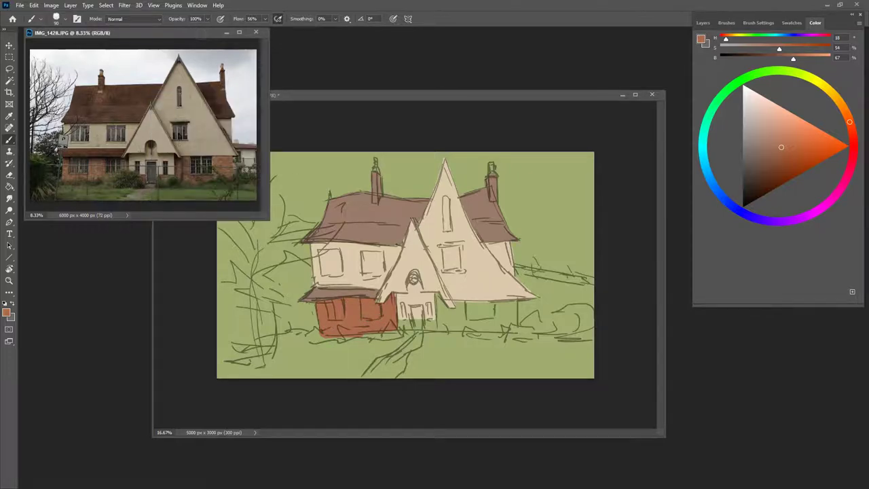
{"action": "left_click", "coordinate": [403, 325]}
{"action": "mouse_move", "coordinate": [403, 324]}
{"action": "left_mouse_down"}
{"action": "mouse_move", "coordinate": [435, 323]}
{"action": "mouse_move", "coordinate": [396, 328]}
{"action": "mouse_move", "coordinate": [436, 329]}
{"action": "mouse_move", "coordinate": [400, 327]}
{"action": "mouse_move", "coordinate": [426, 324]}
{"action": "left_mouse_up"}
{"action": "mouse_move", "coordinate": [437, 295]}
{"action": "left_mouse_down"}
{"action": "mouse_move", "coordinate": [441, 320]}
{"action": "mouse_move", "coordinate": [461, 311]}
{"action": "mouse_move", "coordinate": [443, 327]}
{"action": "mouse_move", "coordinate": [465, 330]}
{"action": "mouse_move", "coordinate": [447, 318]}
{"action": "mouse_move", "coordinate": [444, 327]}
{"action": "mouse_move", "coordinate": [445, 311]}
{"action": "mouse_move", "coordinate": [456, 318]}
{"action": "mouse_move", "coordinate": [455, 301]}
{"action": "mouse_move", "coordinate": [516, 302]}
{"action": "mouse_move", "coordinate": [531, 286]}
{"action": "mouse_move", "coordinate": [515, 328]}
{"action": "mouse_move", "coordinate": [473, 329]}
{"action": "mouse_move", "coordinate": [511, 332]}
{"action": "mouse_move", "coordinate": [506, 308]}
{"action": "mouse_move", "coordinate": [471, 306]}
{"action": "mouse_move", "coordinate": [445, 323]}
{"action": "left_mouse_up"}
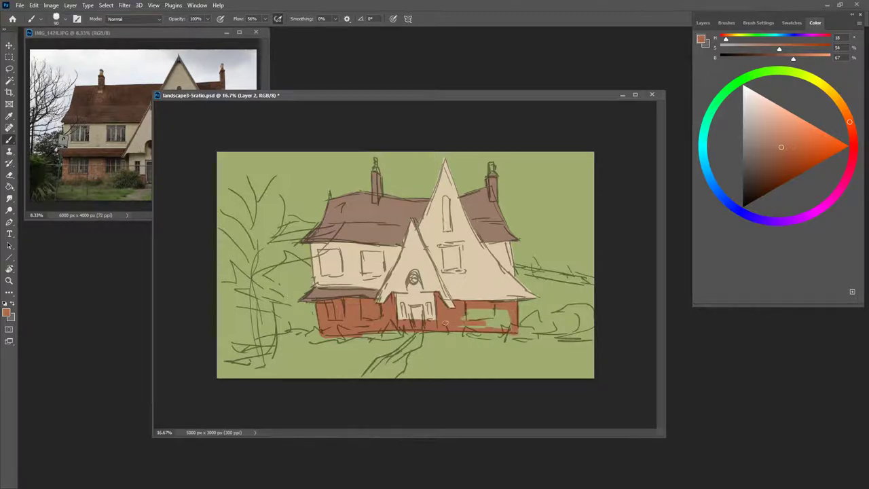
{"action": "mouse_move", "coordinate": [508, 327]}
{"action": "left_mouse_down"}
{"action": "mouse_move", "coordinate": [487, 327]}
{"action": "mouse_move", "coordinate": [504, 327]}
{"action": "mouse_move", "coordinate": [500, 311]}
{"action": "mouse_move", "coordinate": [463, 316]}
{"action": "left_mouse_up"}
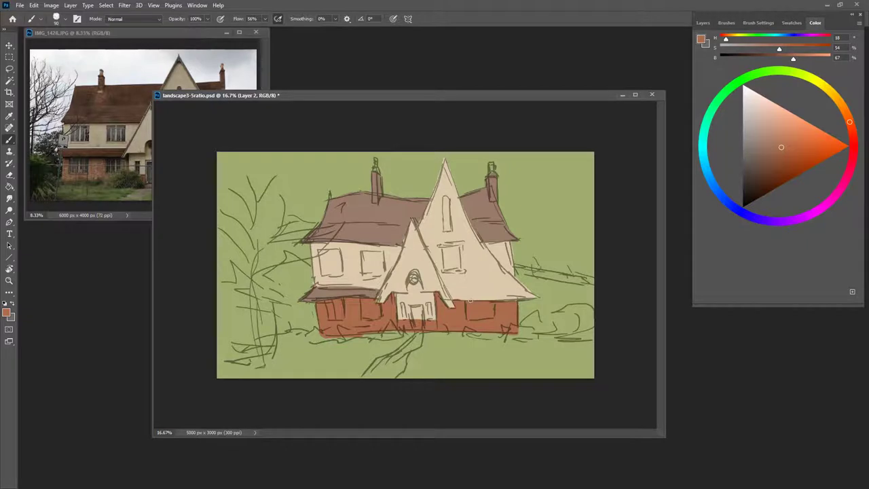
Step: Compare the colour block-in with the line sketch hidden and shown, and check it against the reference photo
{"action": "left_click", "coordinate": [706, 23]}
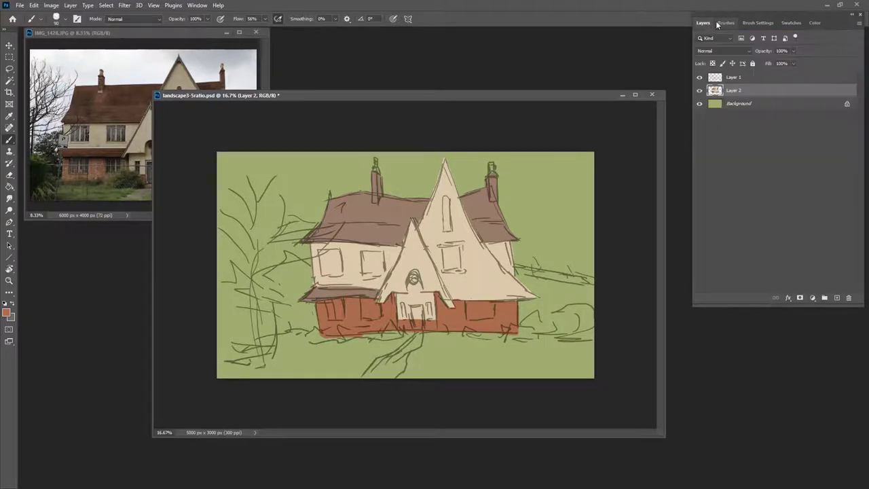
{"action": "left_click", "coordinate": [699, 77]}
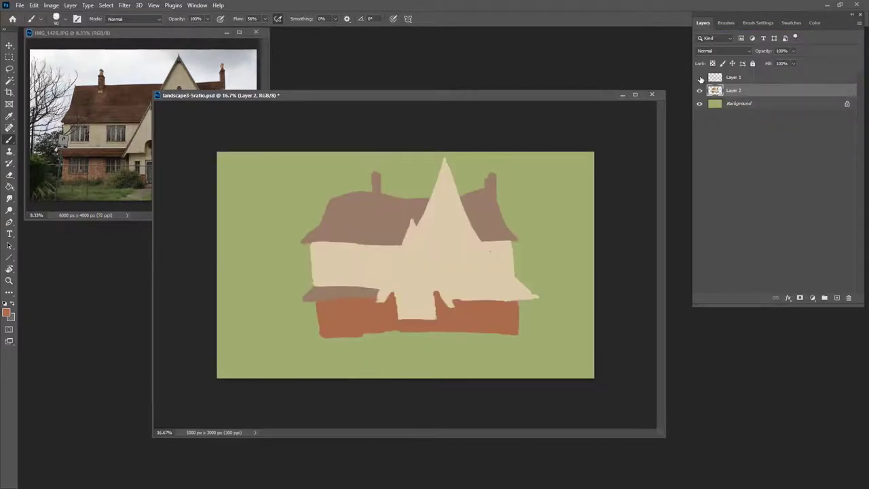
{"action": "left_click", "coordinate": [700, 77]}
{"action": "left_click", "coordinate": [700, 77]}
{"action": "left_click", "coordinate": [699, 77]}
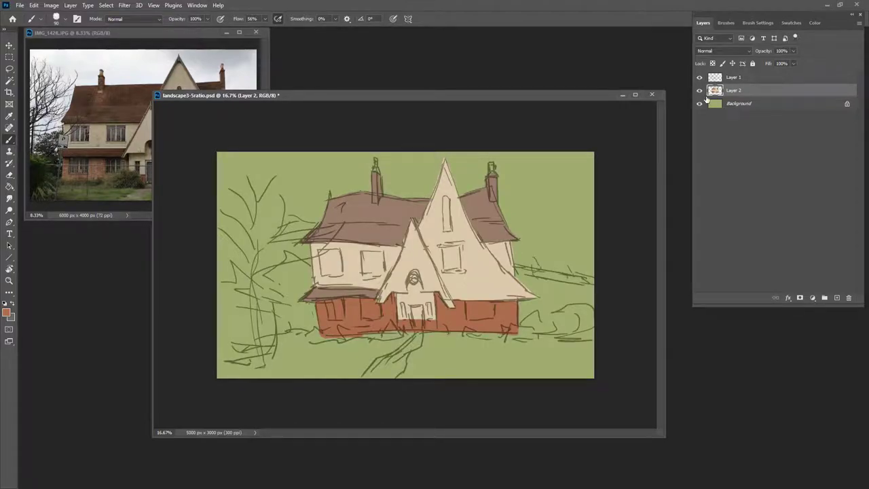
{"action": "left_click", "coordinate": [723, 24]}
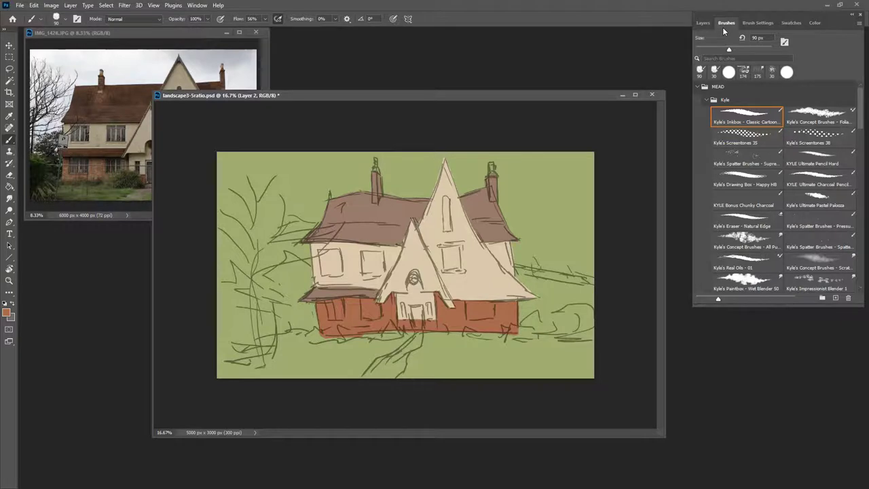
{"action": "left_click", "coordinate": [209, 31]}
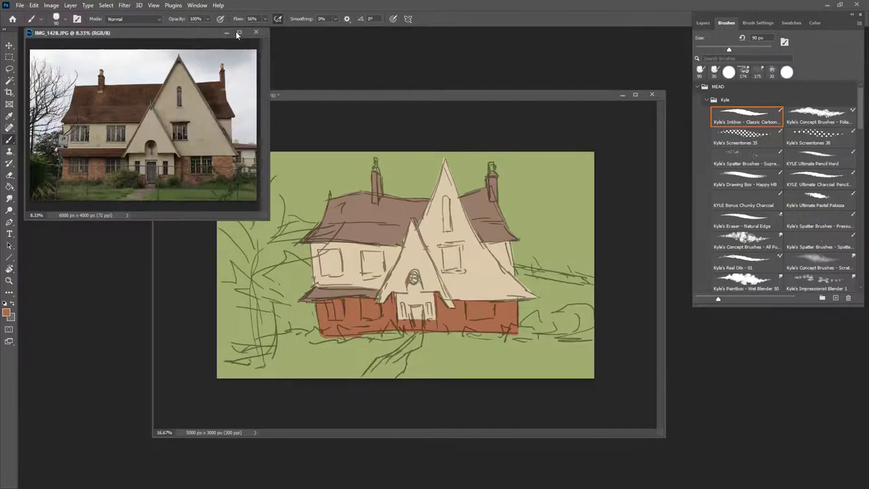
{"action": "left_click", "coordinate": [353, 95]}
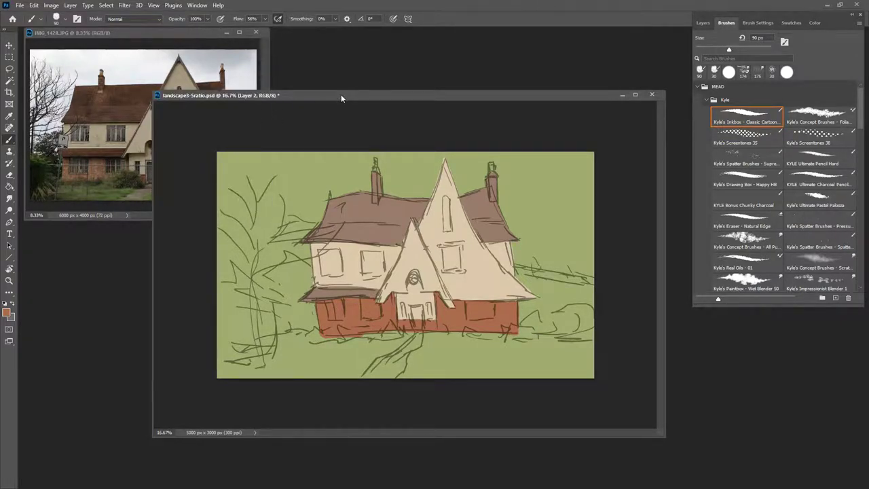
Step: Choose a pale grey-blue, paint the horizon edge on both sides of the house, and fill the sky above it
{"action": "left_click", "coordinate": [815, 23]}
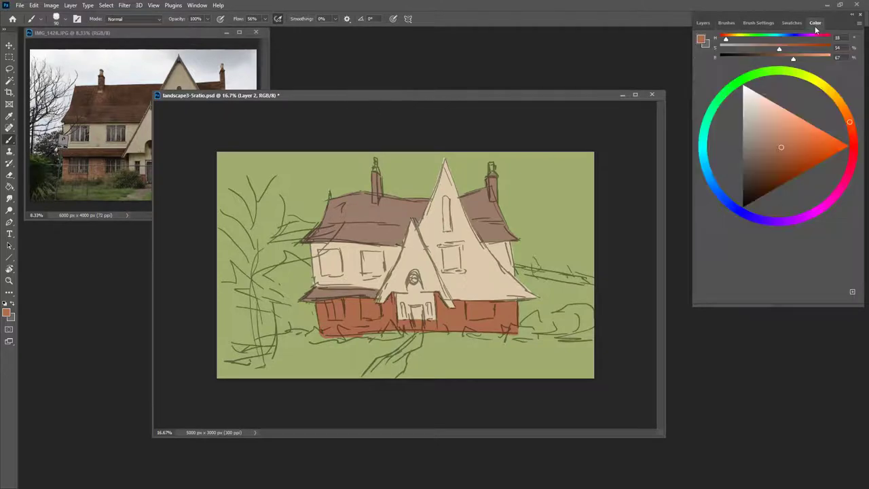
{"action": "left_click", "coordinate": [707, 152]}
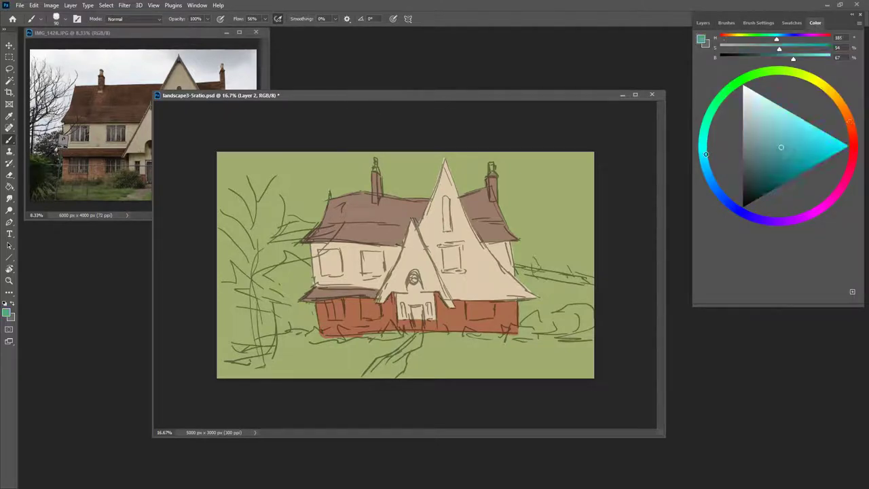
{"action": "left_click_drag", "start_coordinate": [704, 157], "coordinate": [703, 153]}
{"action": "mouse_move", "coordinate": [776, 145]}
{"action": "left_mouse_down"}
{"action": "mouse_move", "coordinate": [755, 144]}
{"action": "mouse_move", "coordinate": [749, 119]}
{"action": "left_mouse_up"}
{"action": "left_click_drag", "start_coordinate": [702, 153], "coordinate": [706, 140]}
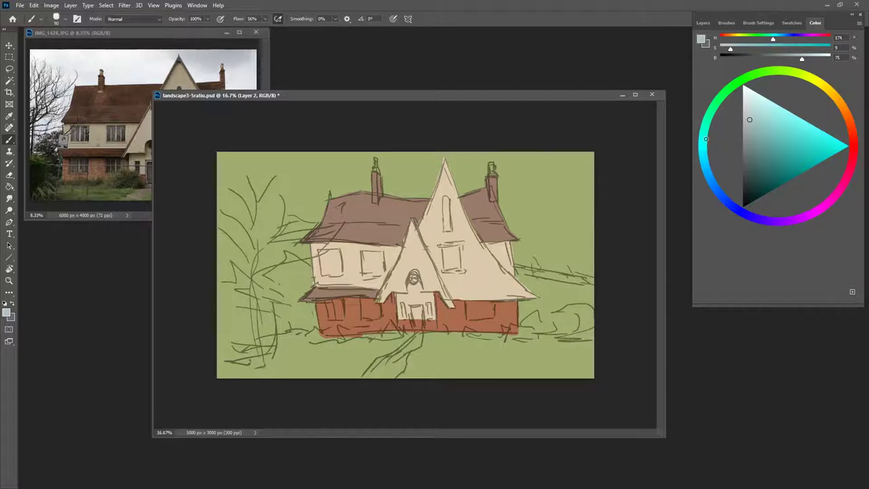
{"action": "left_click_drag", "start_coordinate": [705, 139], "coordinate": [703, 138]}
{"action": "left_click", "coordinate": [703, 23]}
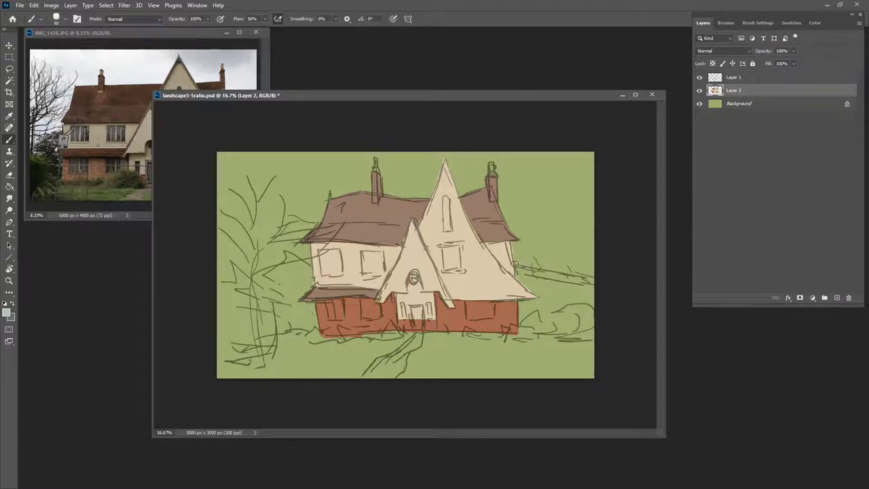
{"action": "left_click_drag", "start_coordinate": [519, 264], "coordinate": [590, 279]}
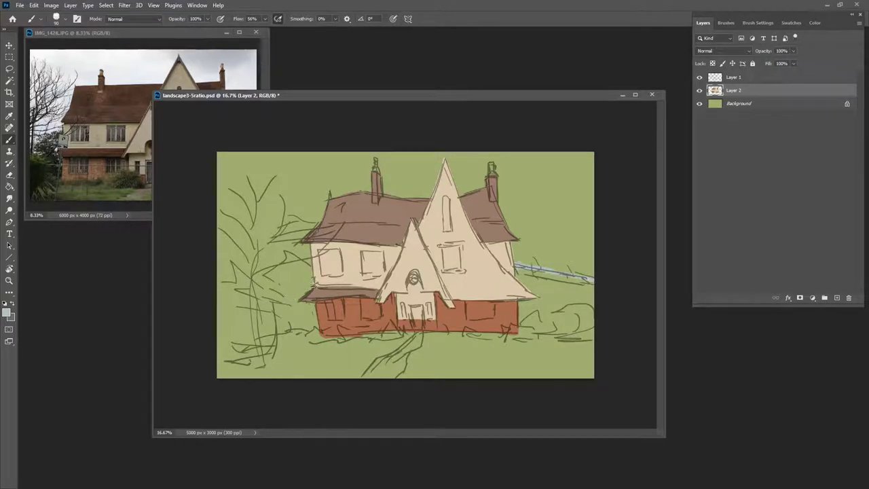
{"action": "mouse_move", "coordinate": [312, 309]}
{"action": "left_mouse_down"}
{"action": "mouse_move", "coordinate": [291, 307]}
{"action": "mouse_move", "coordinate": [312, 309]}
{"action": "mouse_move", "coordinate": [315, 318]}
{"action": "mouse_move", "coordinate": [212, 303]}
{"action": "left_mouse_up"}
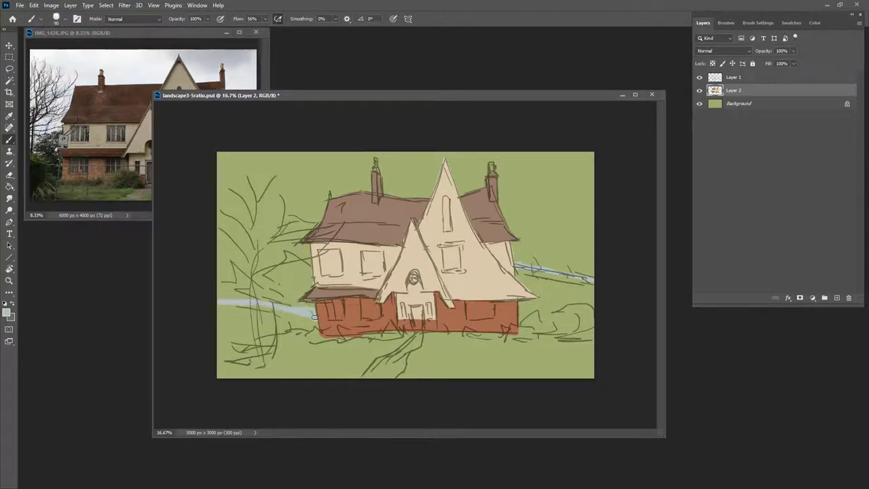
{"action": "key", "text": "g"}
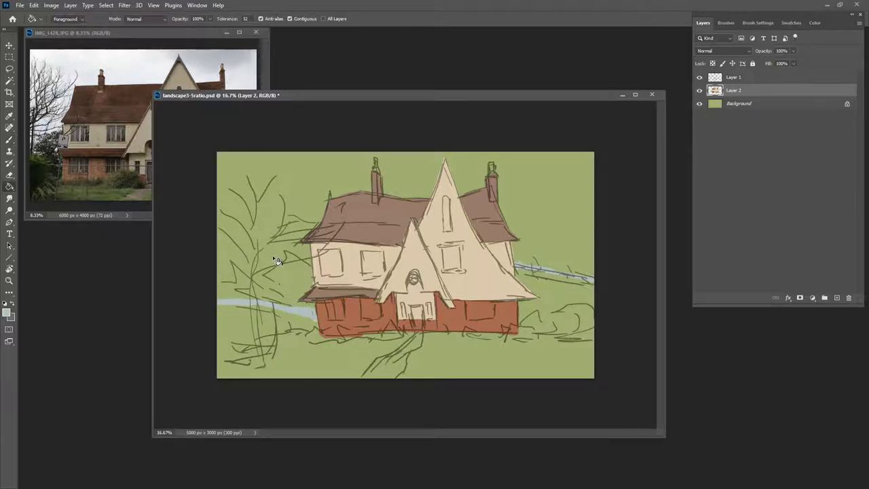
{"action": "left_click", "coordinate": [277, 256]}
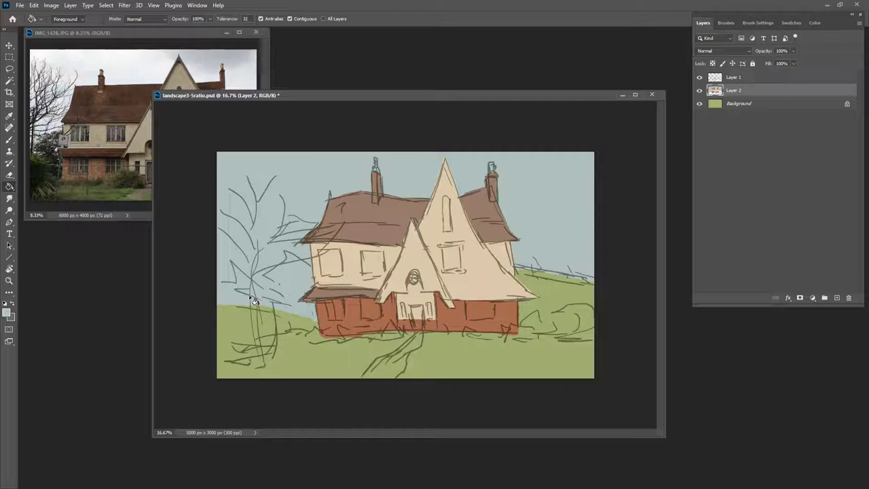
Step: Check the block-in and reference, sample the roof brown, mute it to H 20, S 20, B 61, and paint the neighbouring building's roof strip
{"action": "left_click", "coordinate": [700, 79]}
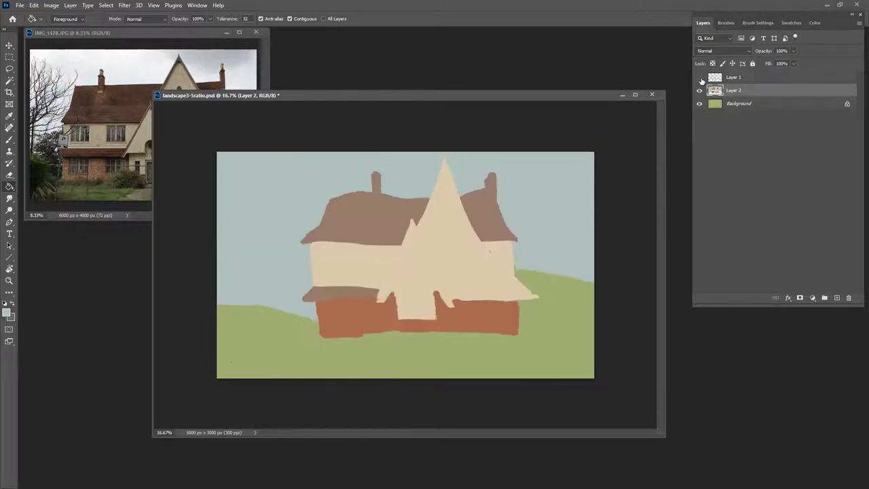
{"action": "left_click", "coordinate": [701, 79]}
{"action": "left_click", "coordinate": [701, 79]}
{"action": "left_click", "coordinate": [701, 79]}
{"action": "left_click", "coordinate": [191, 34]}
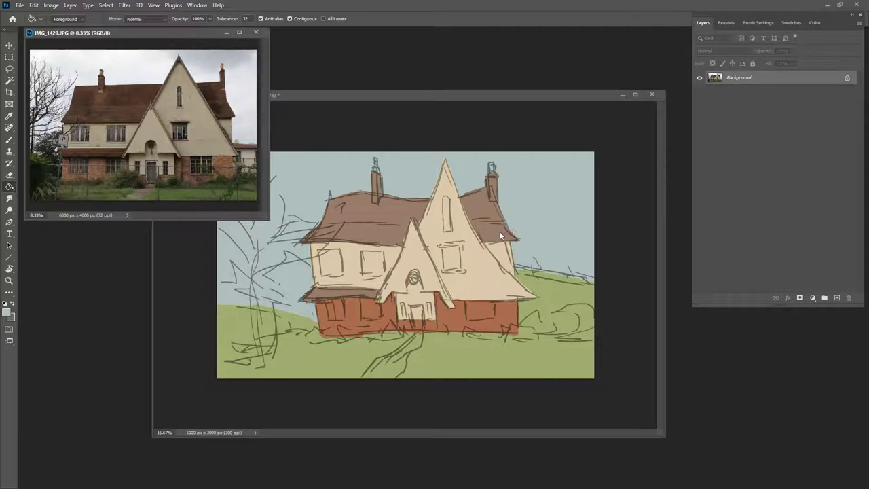
{"action": "left_click", "coordinate": [496, 255], "text": "alt"}
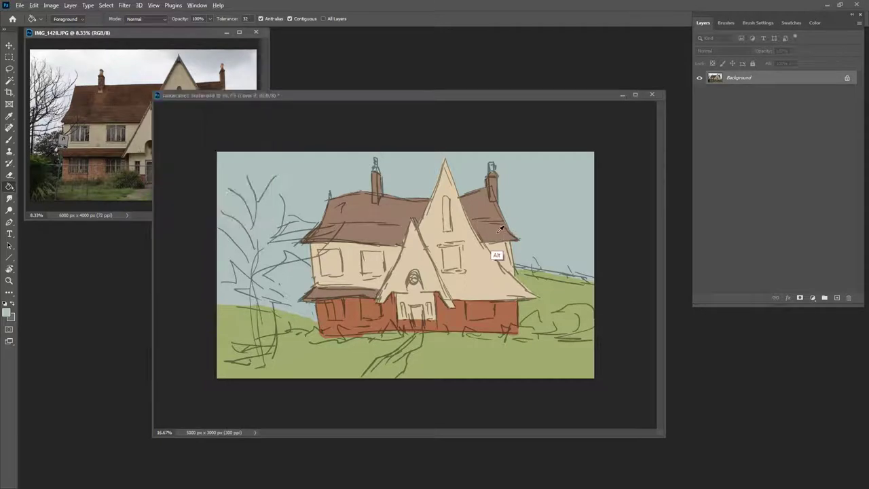
{"action": "left_click", "coordinate": [813, 23]}
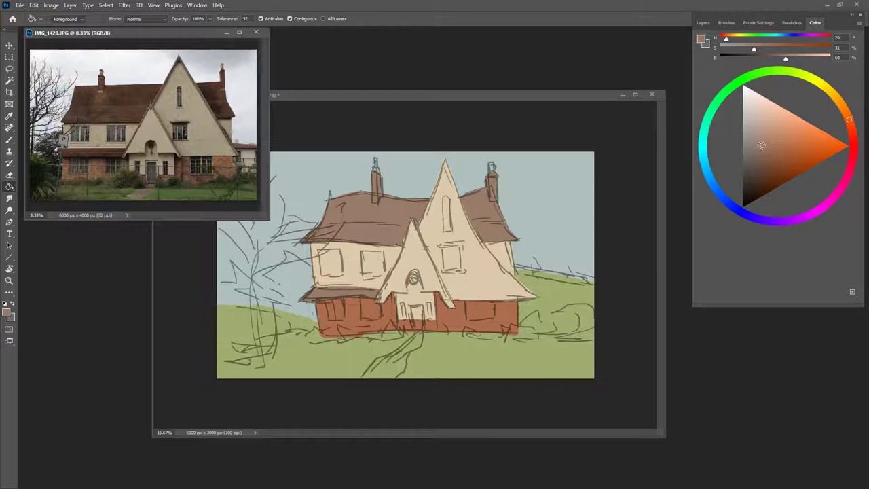
{"action": "left_click_drag", "start_coordinate": [762, 145], "coordinate": [757, 141]}
{"action": "left_click", "coordinate": [540, 274]}
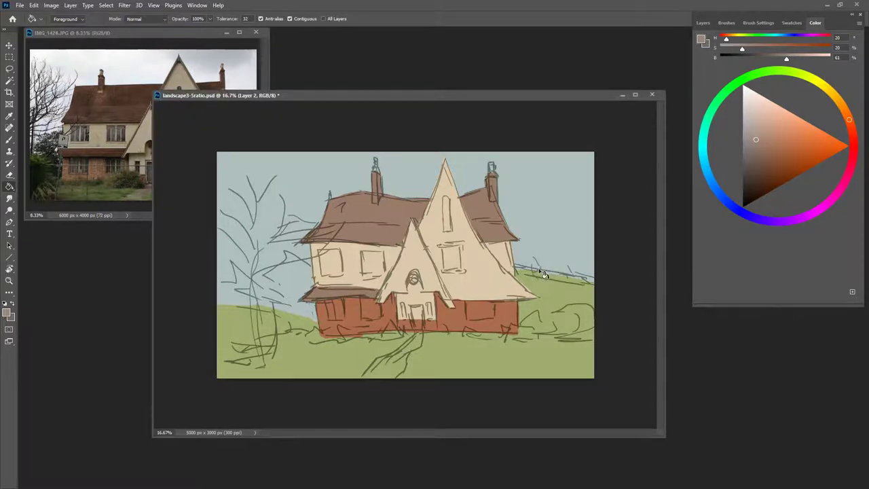
{"action": "key", "text": "b"}
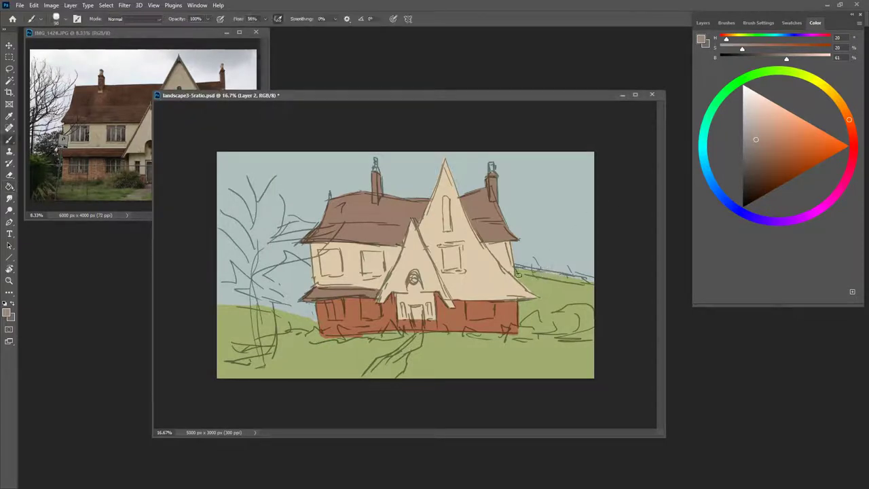
{"action": "left_click_drag", "start_coordinate": [545, 270], "coordinate": [589, 281]}
{"action": "mouse_move", "coordinate": [521, 272]}
{"action": "left_mouse_down"}
{"action": "mouse_move", "coordinate": [595, 285]}
{"action": "mouse_move", "coordinate": [535, 274]}
{"action": "left_mouse_up"}
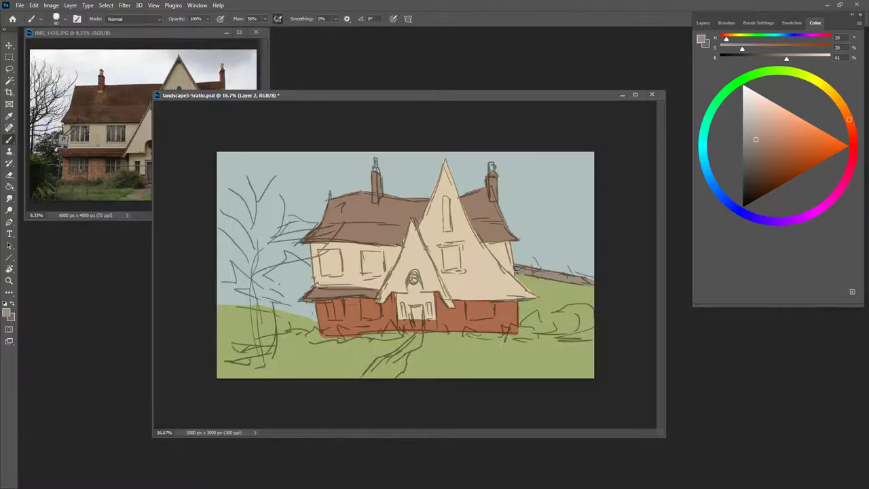
Step: Sample the wall cream, lighten it to H 36, S 12, B 84, and paint the neighbouring building's wall beneath its roof strip
{"action": "left_click", "coordinate": [503, 281], "text": "alt"}
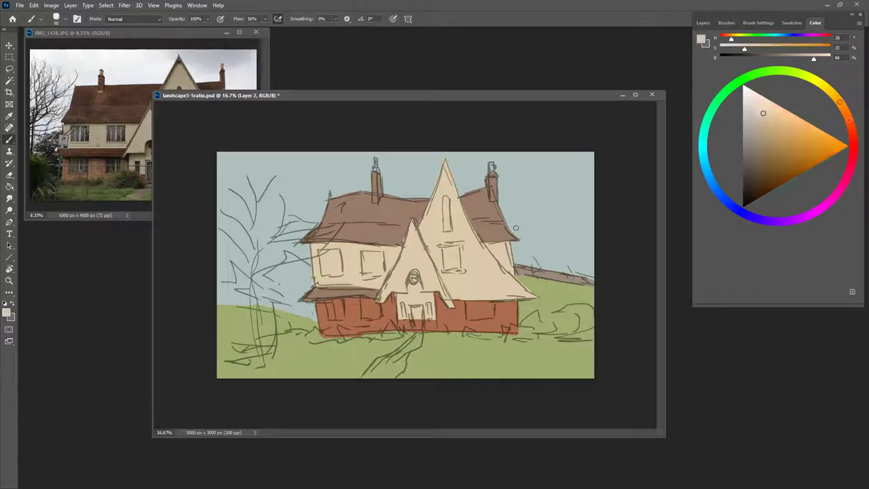
{"action": "left_click", "coordinate": [211, 34]}
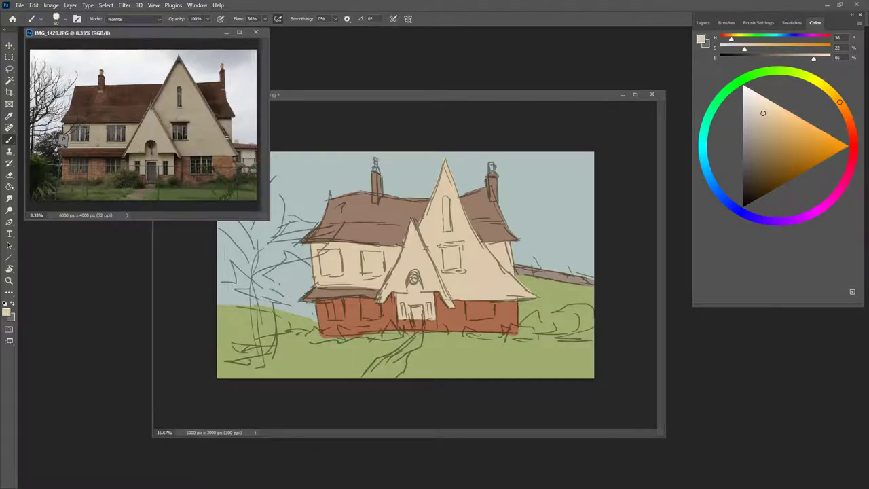
{"action": "left_click", "coordinate": [429, 94]}
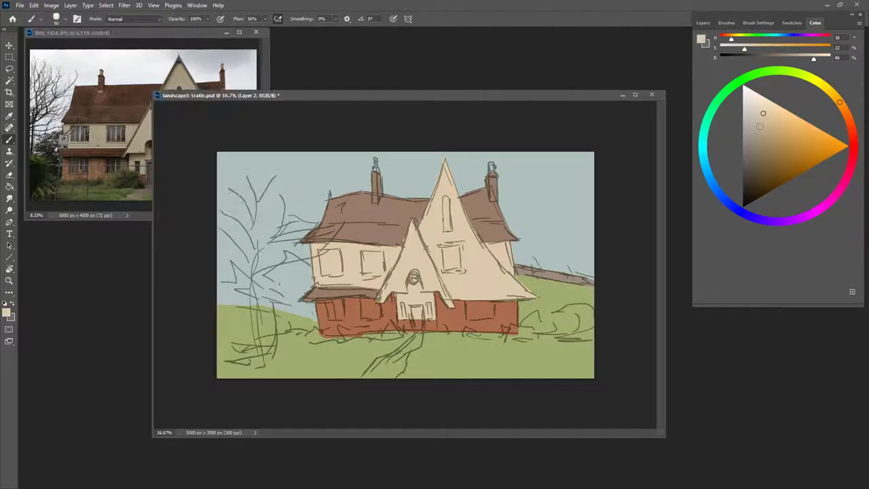
{"action": "left_click_drag", "start_coordinate": [762, 115], "coordinate": [754, 111]}
{"action": "mouse_move", "coordinate": [520, 277]}
{"action": "left_mouse_down"}
{"action": "mouse_move", "coordinate": [537, 267]}
{"action": "mouse_move", "coordinate": [534, 279]}
{"action": "mouse_move", "coordinate": [519, 279]}
{"action": "mouse_move", "coordinate": [591, 294]}
{"action": "mouse_move", "coordinate": [533, 283]}
{"action": "mouse_move", "coordinate": [542, 300]}
{"action": "mouse_move", "coordinate": [522, 302]}
{"action": "mouse_move", "coordinate": [521, 320]}
{"action": "mouse_move", "coordinate": [567, 317]}
{"action": "mouse_move", "coordinate": [524, 319]}
{"action": "mouse_move", "coordinate": [521, 327]}
{"action": "mouse_move", "coordinate": [576, 323]}
{"action": "mouse_move", "coordinate": [528, 319]}
{"action": "mouse_move", "coordinate": [524, 306]}
{"action": "mouse_move", "coordinate": [548, 303]}
{"action": "mouse_move", "coordinate": [523, 313]}
{"action": "mouse_move", "coordinate": [575, 316]}
{"action": "mouse_move", "coordinate": [554, 308]}
{"action": "mouse_move", "coordinate": [569, 304]}
{"action": "mouse_move", "coordinate": [533, 302]}
{"action": "mouse_move", "coordinate": [560, 300]}
{"action": "mouse_move", "coordinate": [540, 289]}
{"action": "mouse_move", "coordinate": [583, 298]}
{"action": "mouse_move", "coordinate": [587, 310]}
{"action": "mouse_move", "coordinate": [573, 291]}
{"action": "left_mouse_up"}
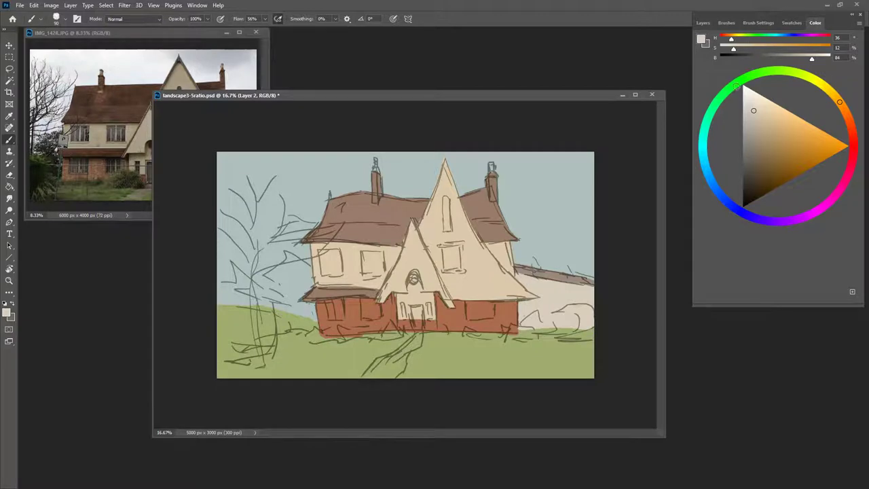
Step: Set a dark green (H 91, S 32, B 39) and paint the leafy bushes behind the tree beside the house
{"action": "left_click", "coordinate": [741, 82]}
{"action": "left_click_drag", "start_coordinate": [741, 83], "coordinate": [775, 70]}
{"action": "left_click_drag", "start_coordinate": [756, 176], "coordinate": [756, 166]}
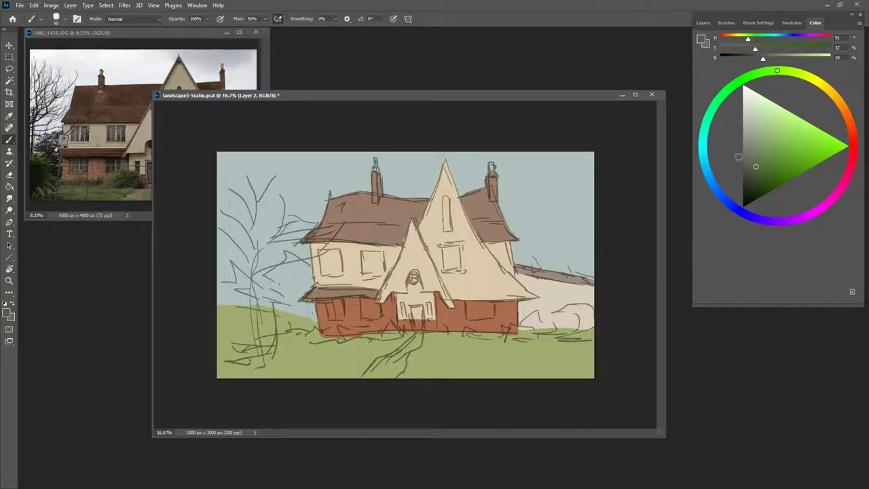
{"action": "left_click", "coordinate": [702, 22]}
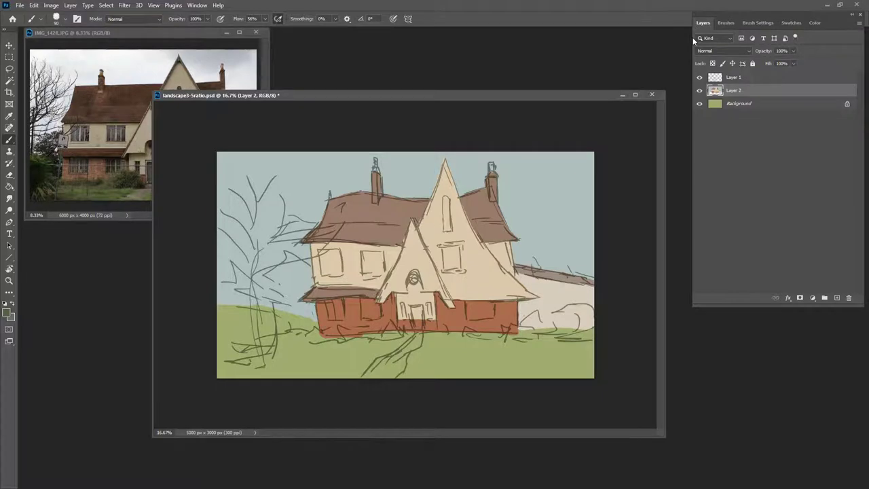
{"action": "left_click_drag", "start_coordinate": [279, 278], "coordinate": [295, 309]}
{"action": "mouse_move", "coordinate": [283, 321]}
{"action": "left_mouse_down"}
{"action": "mouse_move", "coordinate": [311, 318]}
{"action": "mouse_move", "coordinate": [314, 327]}
{"action": "mouse_move", "coordinate": [314, 303]}
{"action": "mouse_move", "coordinate": [297, 302]}
{"action": "mouse_move", "coordinate": [314, 302]}
{"action": "mouse_move", "coordinate": [316, 324]}
{"action": "mouse_move", "coordinate": [294, 313]}
{"action": "mouse_move", "coordinate": [304, 307]}
{"action": "mouse_move", "coordinate": [317, 327]}
{"action": "mouse_move", "coordinate": [266, 316]}
{"action": "mouse_move", "coordinate": [300, 329]}
{"action": "mouse_move", "coordinate": [246, 326]}
{"action": "mouse_move", "coordinate": [279, 328]}
{"action": "mouse_move", "coordinate": [266, 335]}
{"action": "mouse_move", "coordinate": [281, 328]}
{"action": "mouse_move", "coordinate": [229, 332]}
{"action": "mouse_move", "coordinate": [264, 322]}
{"action": "mouse_move", "coordinate": [220, 303]}
{"action": "mouse_move", "coordinate": [220, 330]}
{"action": "mouse_move", "coordinate": [247, 315]}
{"action": "mouse_move", "coordinate": [227, 327]}
{"action": "mouse_move", "coordinate": [255, 318]}
{"action": "mouse_move", "coordinate": [282, 328]}
{"action": "mouse_move", "coordinate": [299, 316]}
{"action": "mouse_move", "coordinate": [263, 321]}
{"action": "mouse_move", "coordinate": [277, 223]}
{"action": "mouse_move", "coordinate": [288, 270]}
{"action": "mouse_move", "coordinate": [276, 284]}
{"action": "mouse_move", "coordinate": [267, 274]}
{"action": "mouse_move", "coordinate": [289, 252]}
{"action": "mouse_move", "coordinate": [308, 262]}
{"action": "mouse_move", "coordinate": [268, 280]}
{"action": "left_mouse_up"}
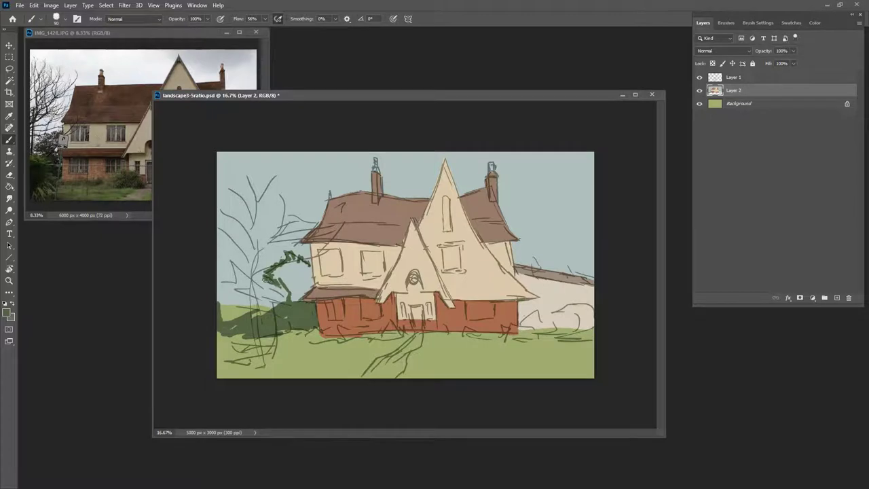
{"action": "mouse_move", "coordinate": [228, 285]}
{"action": "left_mouse_down"}
{"action": "mouse_move", "coordinate": [238, 266]}
{"action": "mouse_move", "coordinate": [252, 284]}
{"action": "mouse_move", "coordinate": [251, 273]}
{"action": "mouse_move", "coordinate": [269, 288]}
{"action": "left_mouse_up"}
{"action": "mouse_move", "coordinate": [262, 275]}
{"action": "left_mouse_down"}
{"action": "mouse_move", "coordinate": [282, 257]}
{"action": "mouse_move", "coordinate": [264, 276]}
{"action": "mouse_move", "coordinate": [231, 276]}
{"action": "mouse_move", "coordinate": [242, 269]}
{"action": "mouse_move", "coordinate": [232, 262]}
{"action": "mouse_move", "coordinate": [227, 282]}
{"action": "mouse_move", "coordinate": [218, 281]}
{"action": "mouse_move", "coordinate": [246, 267]}
{"action": "mouse_move", "coordinate": [244, 286]}
{"action": "mouse_move", "coordinate": [222, 289]}
{"action": "mouse_move", "coordinate": [232, 294]}
{"action": "mouse_move", "coordinate": [243, 283]}
{"action": "mouse_move", "coordinate": [282, 278]}
{"action": "mouse_move", "coordinate": [291, 265]}
{"action": "mouse_move", "coordinate": [305, 280]}
{"action": "mouse_move", "coordinate": [295, 282]}
{"action": "mouse_move", "coordinate": [310, 269]}
{"action": "mouse_move", "coordinate": [312, 284]}
{"action": "mouse_move", "coordinate": [277, 276]}
{"action": "mouse_move", "coordinate": [290, 285]}
{"action": "mouse_move", "coordinate": [301, 274]}
{"action": "mouse_move", "coordinate": [289, 288]}
{"action": "mouse_move", "coordinate": [297, 291]}
{"action": "mouse_move", "coordinate": [288, 287]}
{"action": "mouse_move", "coordinate": [298, 301]}
{"action": "mouse_move", "coordinate": [308, 290]}
{"action": "mouse_move", "coordinate": [298, 298]}
{"action": "mouse_move", "coordinate": [302, 287]}
{"action": "mouse_move", "coordinate": [277, 267]}
{"action": "mouse_move", "coordinate": [288, 279]}
{"action": "mouse_move", "coordinate": [264, 298]}
{"action": "mouse_move", "coordinate": [275, 303]}
{"action": "mouse_move", "coordinate": [251, 297]}
{"action": "mouse_move", "coordinate": [262, 306]}
{"action": "mouse_move", "coordinate": [253, 293]}
{"action": "mouse_move", "coordinate": [283, 297]}
{"action": "mouse_move", "coordinate": [224, 314]}
{"action": "mouse_move", "coordinate": [263, 312]}
{"action": "mouse_move", "coordinate": [221, 303]}
{"action": "mouse_move", "coordinate": [281, 292]}
{"action": "mouse_move", "coordinate": [219, 296]}
{"action": "mouse_move", "coordinate": [247, 288]}
{"action": "left_mouse_up"}
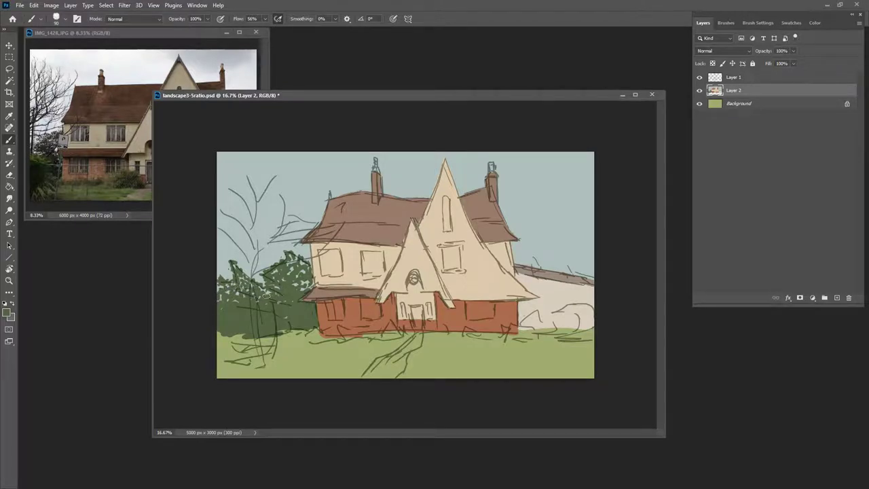
{"action": "left_click", "coordinate": [266, 296]}
Step: Hide the line sketch and examine the timber trim at the tall gable's peak in the reference photo at 50% zoom
{"action": "left_click", "coordinate": [700, 76]}
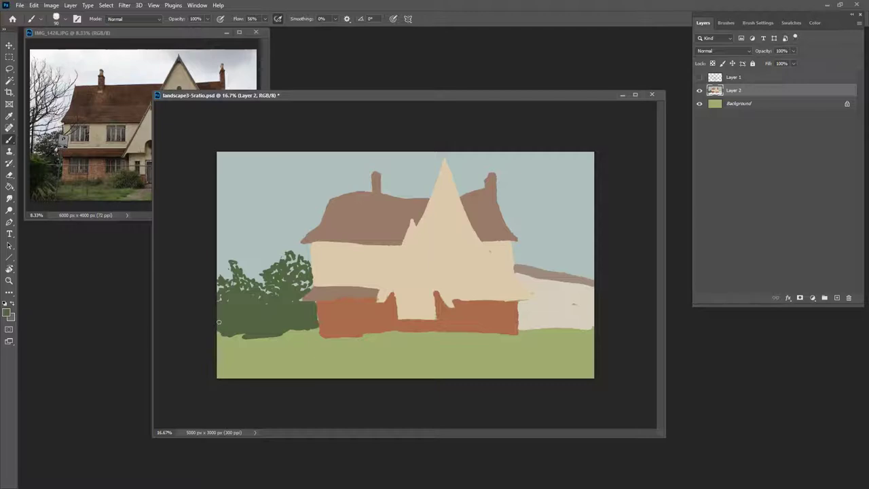
{"action": "left_click_drag", "start_coordinate": [348, 94], "coordinate": [364, 99]}
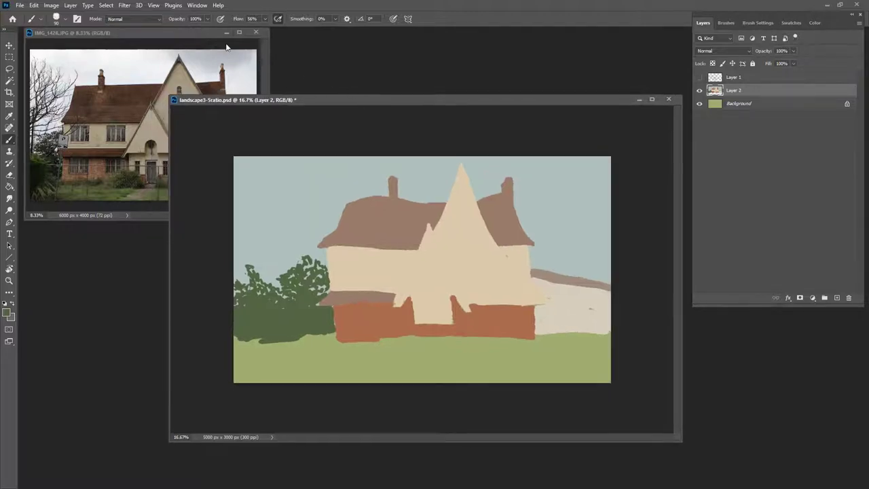
{"action": "left_click", "coordinate": [208, 61]}
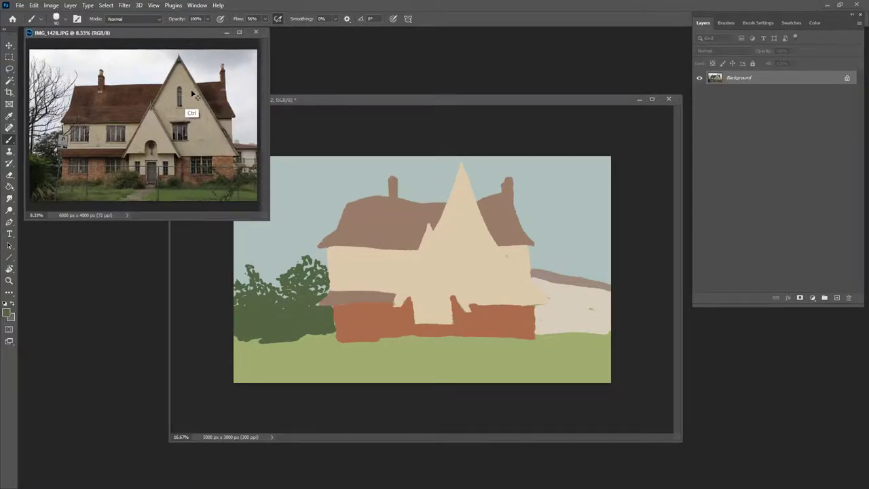
{"action": "left_click", "coordinate": [197, 93], "text": "ctrl"}
{"action": "key", "text": "ctrl+plus"}
{"action": "key", "text": "ctrl+plus"}
{"action": "key", "text": "ctrl+plus"}
{"action": "left_click_drag", "start_coordinate": [210, 88], "coordinate": [182, 197]}
{"action": "left_click_drag", "start_coordinate": [194, 157], "coordinate": [146, 141]}
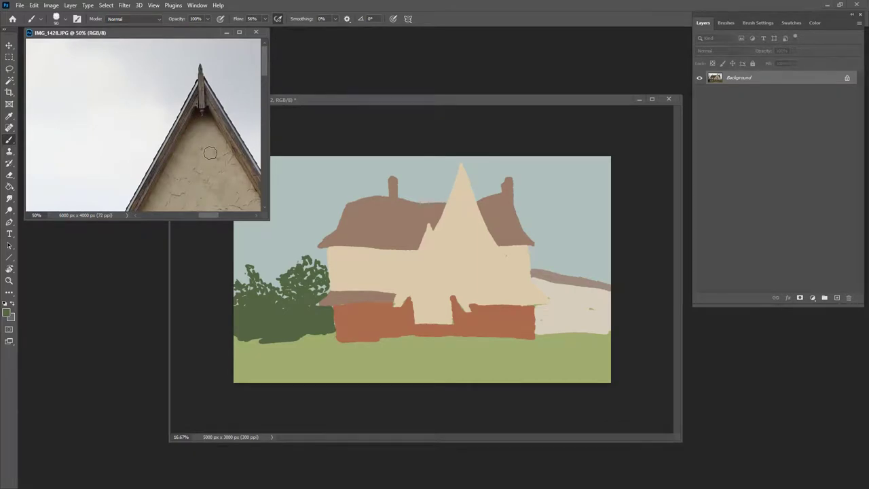
Step: Rearrange the painting and reference windows so the photo's gable peak can be seen alongside the painting
{"action": "left_click", "coordinate": [573, 103]}
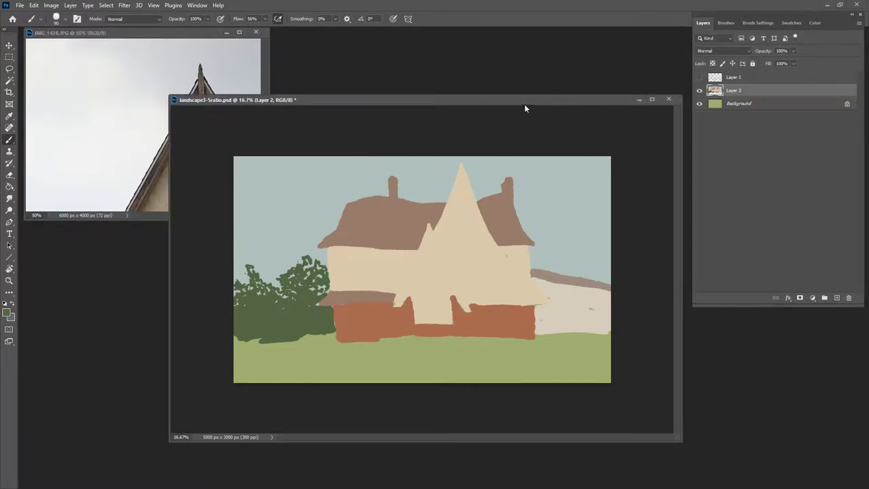
{"action": "left_click_drag", "start_coordinate": [524, 102], "coordinate": [518, 125]}
{"action": "left_click_drag", "start_coordinate": [193, 31], "coordinate": [146, 35]}
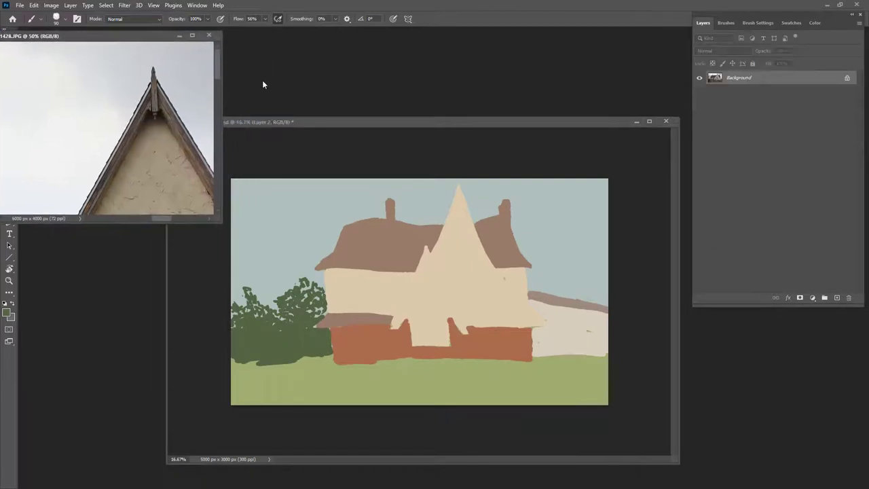
Step: Add a new layer above the house colours and bring the reference photo's tall arched window into view
{"action": "left_click", "coordinate": [299, 119]}
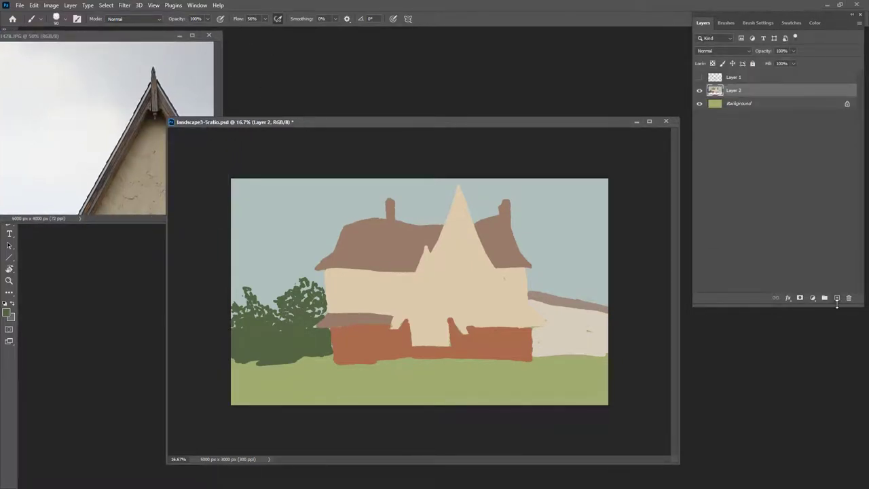
{"action": "left_click", "coordinate": [837, 298]}
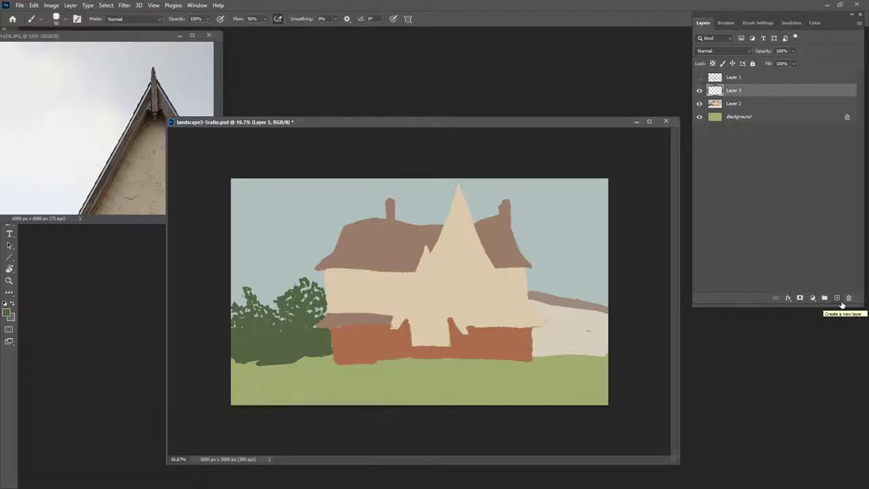
{"action": "left_click", "coordinate": [152, 34]}
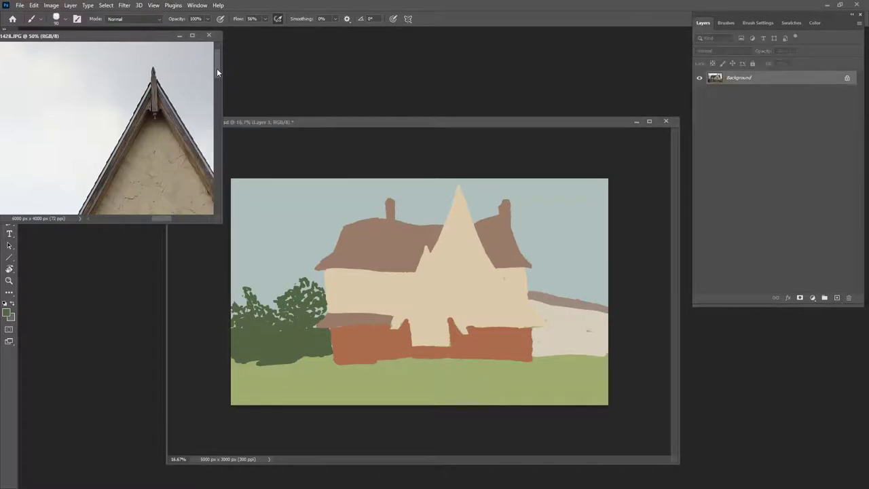
{"action": "left_click_drag", "start_coordinate": [217, 68], "coordinate": [218, 105]}
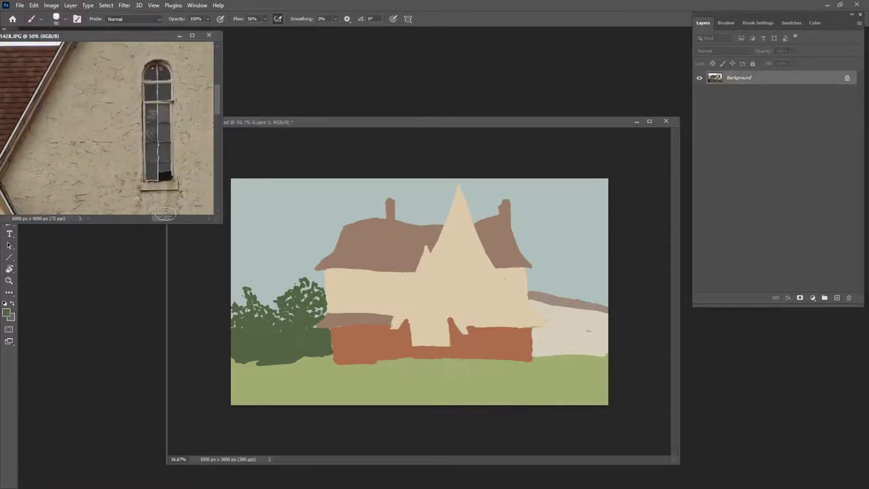
{"action": "left_click_drag", "start_coordinate": [161, 217], "coordinate": [166, 217]}
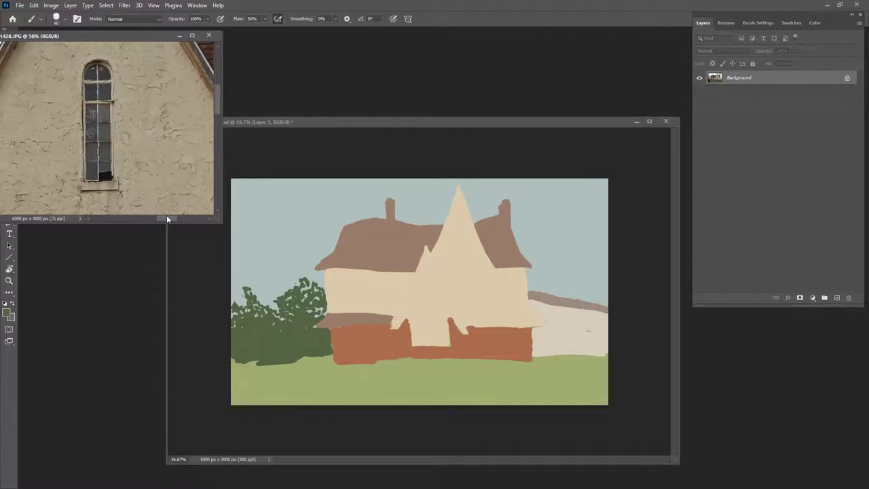
Step: Darken the sampled wall cream to H 36, S 23, B 51, then outline and fill a tall arched window shape over the house's left half
{"action": "left_click", "coordinate": [513, 123]}
{"action": "left_click", "coordinate": [461, 258], "text": "alt"}
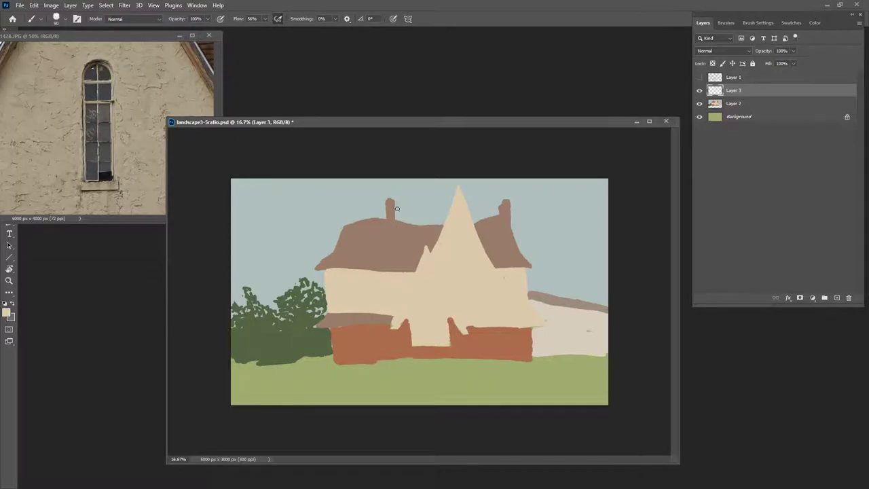
{"action": "left_click", "coordinate": [815, 23]}
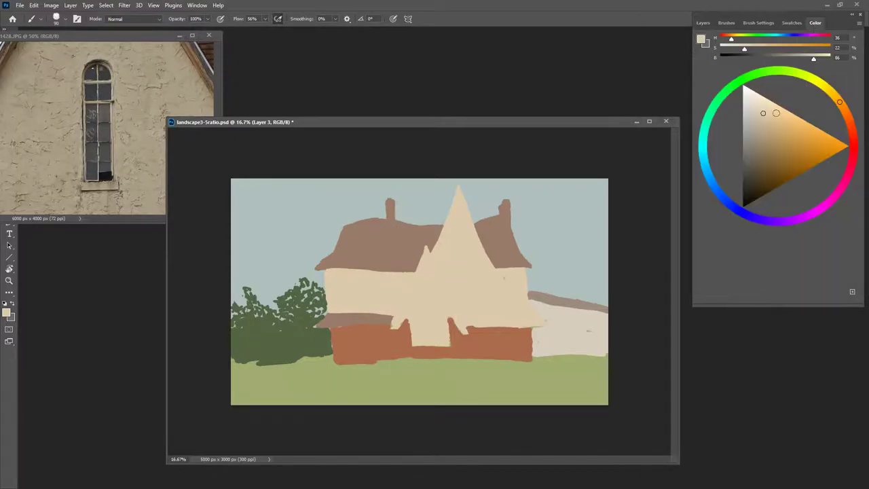
{"action": "left_click", "coordinate": [756, 148]}
{"action": "left_click_drag", "start_coordinate": [756, 148], "coordinate": [755, 152]}
{"action": "mouse_move", "coordinate": [372, 335]}
{"action": "left_mouse_down"}
{"action": "mouse_move", "coordinate": [373, 256]}
{"action": "mouse_move", "coordinate": [374, 348]}
{"action": "mouse_move", "coordinate": [370, 263]}
{"action": "mouse_move", "coordinate": [376, 232]}
{"action": "mouse_move", "coordinate": [373, 262]}
{"action": "mouse_move", "coordinate": [377, 229]}
{"action": "mouse_move", "coordinate": [389, 227]}
{"action": "mouse_move", "coordinate": [375, 243]}
{"action": "mouse_move", "coordinate": [385, 222]}
{"action": "left_mouse_up"}
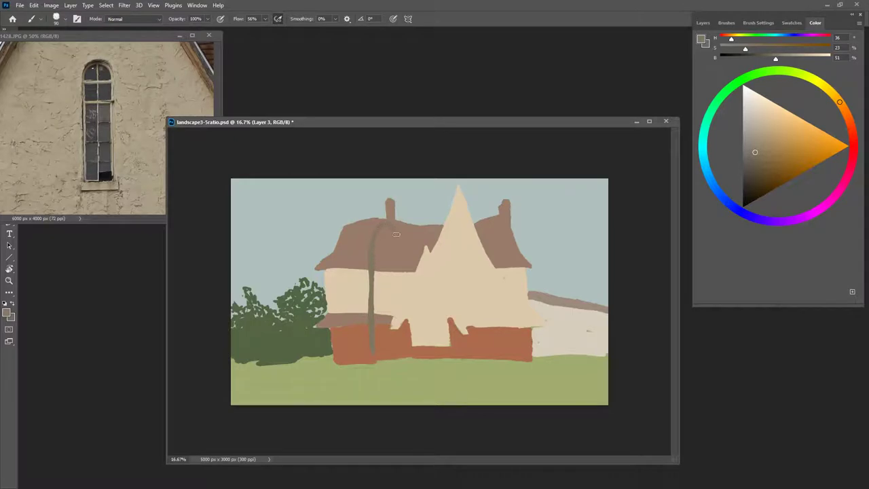
{"action": "mouse_move", "coordinate": [400, 268]}
{"action": "left_mouse_down"}
{"action": "mouse_move", "coordinate": [395, 354]}
{"action": "mouse_move", "coordinate": [402, 333]}
{"action": "left_mouse_up"}
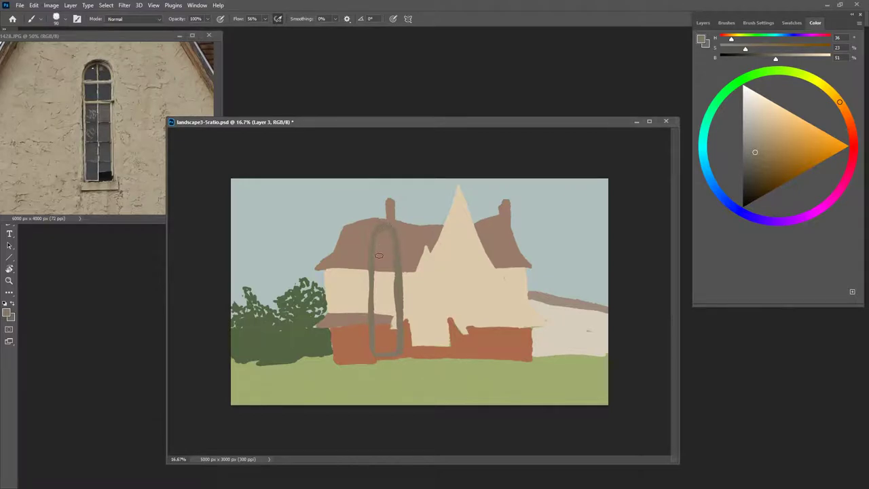
{"action": "key", "text": "g"}
{"action": "left_click", "coordinate": [389, 277]}
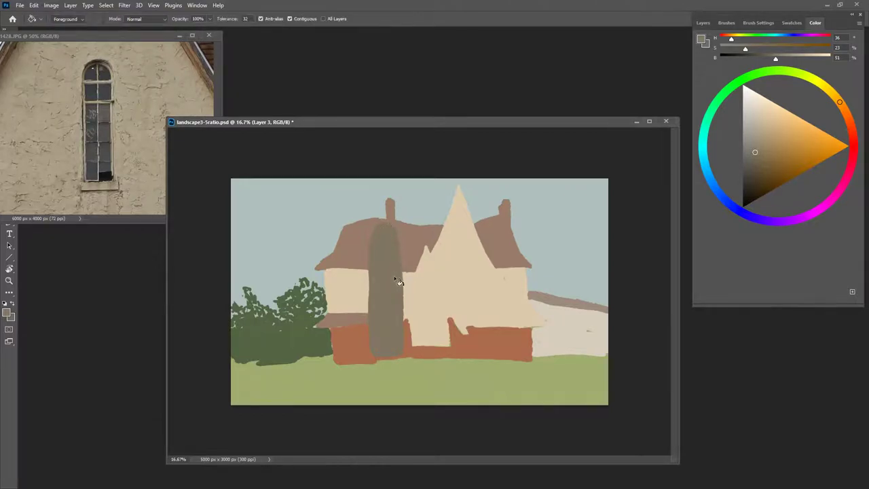
{"action": "key", "text": "b"}
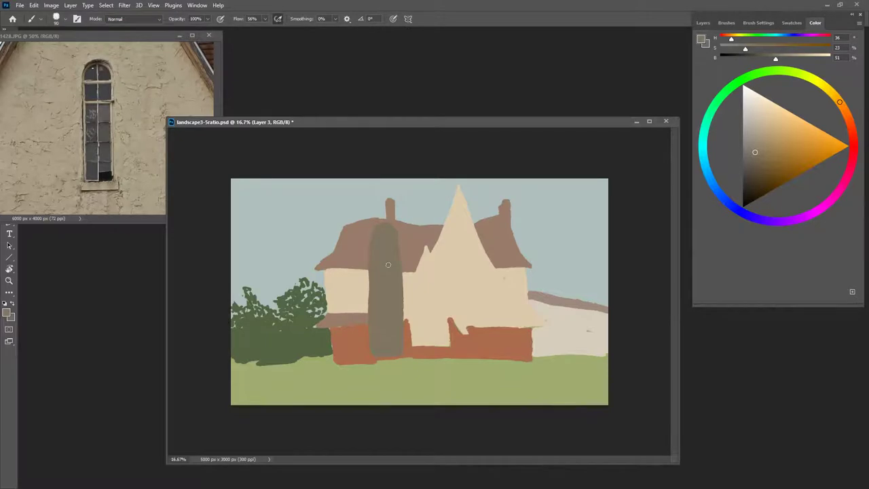
Step: Paint the window's vertical bar and two upper crossbars in wall cream, and the thin lower crossbars in H 36, S 10, B 70
{"action": "left_click", "coordinate": [428, 288], "text": "alt"}
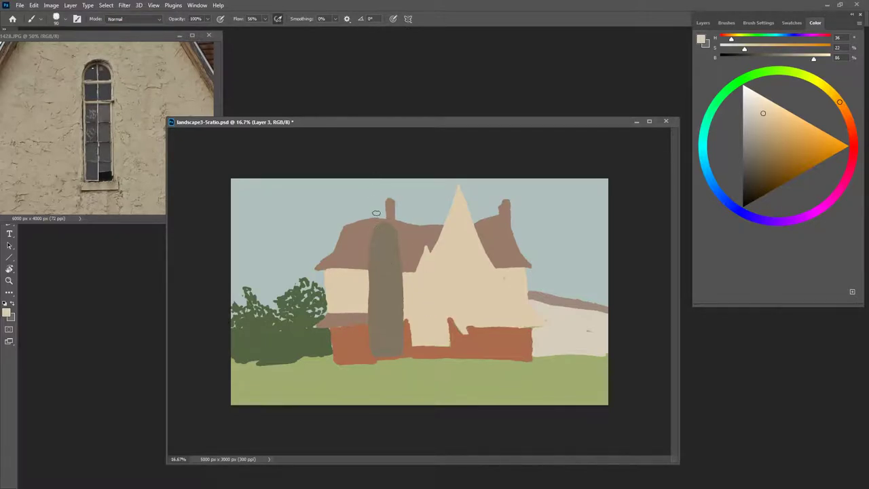
{"action": "mouse_move", "coordinate": [373, 239]}
{"action": "left_mouse_down"}
{"action": "mouse_move", "coordinate": [396, 238]}
{"action": "mouse_move", "coordinate": [371, 239]}
{"action": "mouse_move", "coordinate": [386, 307]}
{"action": "left_mouse_up"}
{"action": "left_click_drag", "start_coordinate": [383, 253], "coordinate": [388, 343]}
{"action": "left_click_drag", "start_coordinate": [385, 288], "coordinate": [389, 350]}
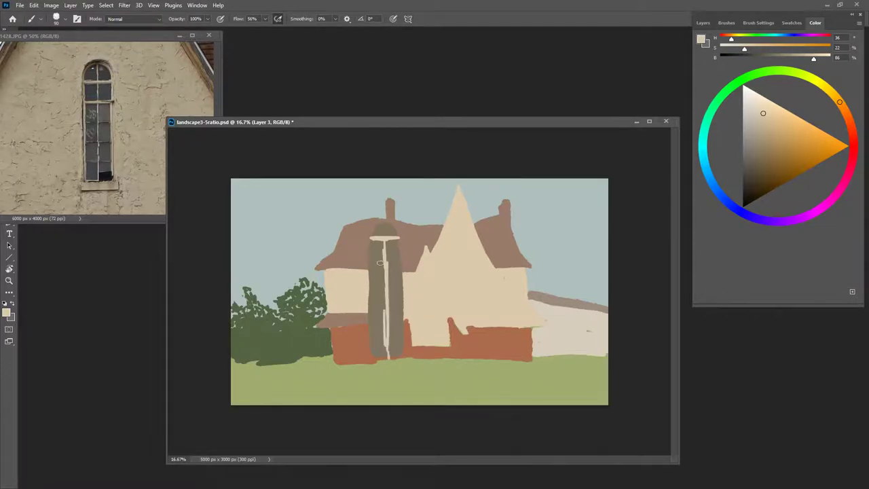
{"action": "left_click_drag", "start_coordinate": [370, 258], "coordinate": [399, 257]}
{"action": "left_click_drag", "start_coordinate": [374, 256], "coordinate": [396, 256]}
{"action": "left_click_drag", "start_coordinate": [760, 118], "coordinate": [750, 126]}
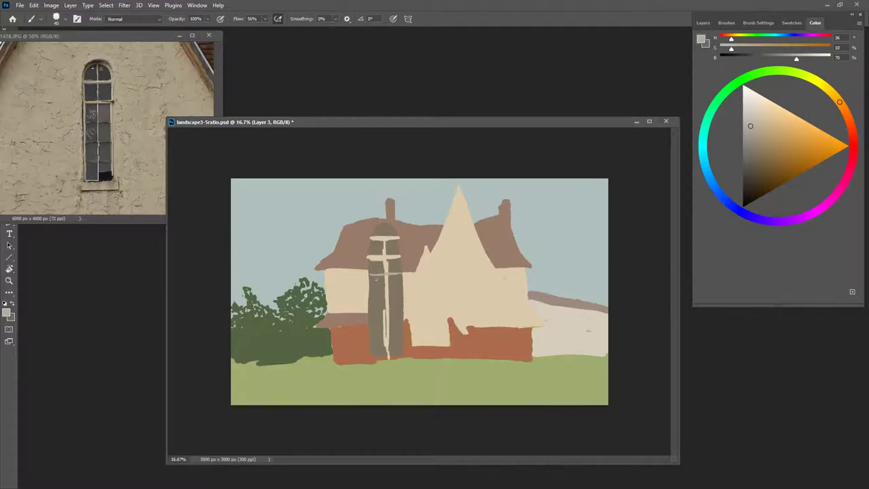
{"action": "mouse_move", "coordinate": [369, 298]}
{"action": "left_mouse_down"}
{"action": "mouse_move", "coordinate": [402, 296]}
{"action": "mouse_move", "coordinate": [402, 318]}
{"action": "mouse_move", "coordinate": [378, 318]}
{"action": "mouse_move", "coordinate": [402, 319]}
{"action": "mouse_move", "coordinate": [370, 338]}
{"action": "mouse_move", "coordinate": [405, 336]}
{"action": "left_mouse_up"}
Step: Paint the broken lower-right pane and left edge shadow in H 36, S 15, B 20, and shade the arch with H 36, S 12, B 32
{"action": "left_click_drag", "start_coordinate": [749, 151], "coordinate": [749, 167]}
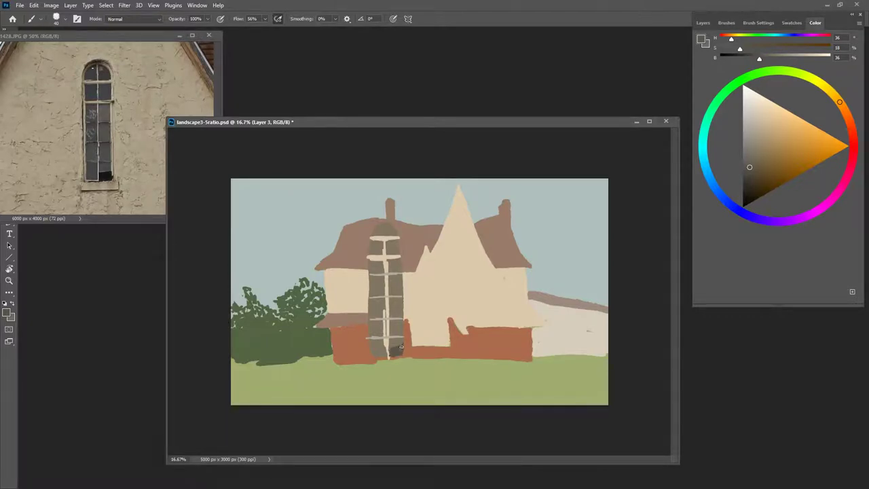
{"action": "left_click_drag", "start_coordinate": [750, 167], "coordinate": [745, 184]}
{"action": "mouse_move", "coordinate": [393, 347]}
{"action": "left_mouse_down"}
{"action": "mouse_move", "coordinate": [403, 349]}
{"action": "mouse_move", "coordinate": [391, 354]}
{"action": "left_mouse_up"}
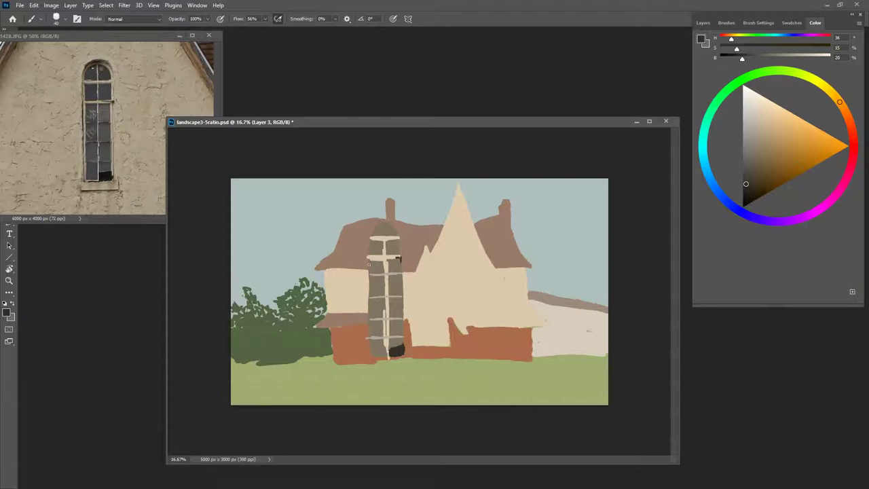
{"action": "left_click_drag", "start_coordinate": [369, 264], "coordinate": [370, 350]}
{"action": "left_click_drag", "start_coordinate": [371, 233], "coordinate": [379, 224]}
{"action": "left_click", "coordinate": [747, 169]}
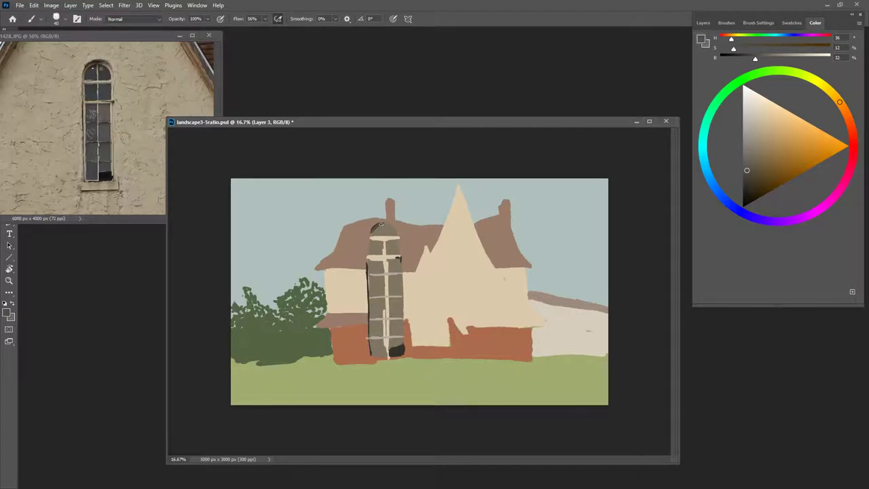
{"action": "mouse_move", "coordinate": [371, 233]}
{"action": "left_mouse_down"}
{"action": "mouse_move", "coordinate": [389, 224]}
{"action": "mouse_move", "coordinate": [370, 233]}
{"action": "left_mouse_up"}
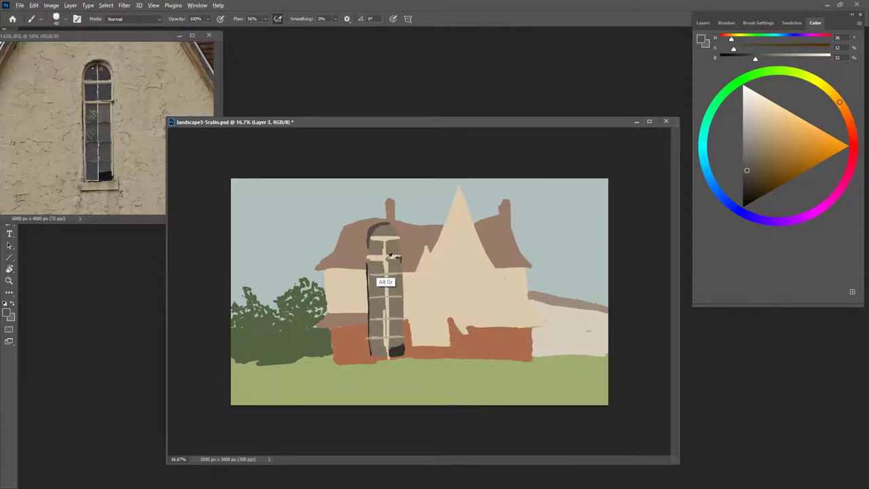
Step: Paint the window's left frame edge in beige H 36, S 25, B 68 and touch up the arch in a darker brown
{"action": "left_click", "coordinate": [384, 281], "text": "alt"}
{"action": "left_click_drag", "start_coordinate": [767, 123], "coordinate": [760, 134]}
{"action": "left_click_drag", "start_coordinate": [367, 247], "coordinate": [373, 354]}
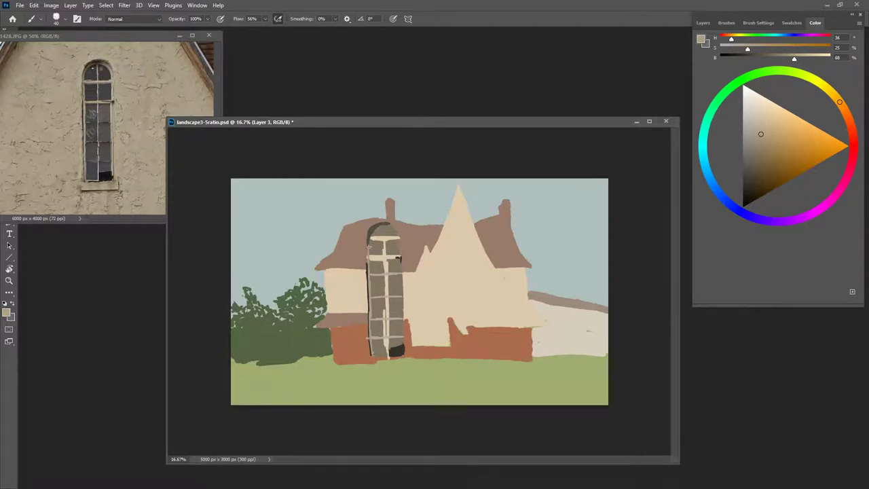
{"action": "left_click_drag", "start_coordinate": [369, 250], "coordinate": [368, 245]}
{"action": "left_click", "coordinate": [757, 152]}
{"action": "left_click_drag", "start_coordinate": [372, 231], "coordinate": [384, 225]}
Step: Paint a cream frame along the right side of the window's arch and outline it in dark brown H 31, S 11, B 32
{"action": "key", "text": "alt"}
{"action": "left_click", "coordinate": [384, 253], "text": "alt"}
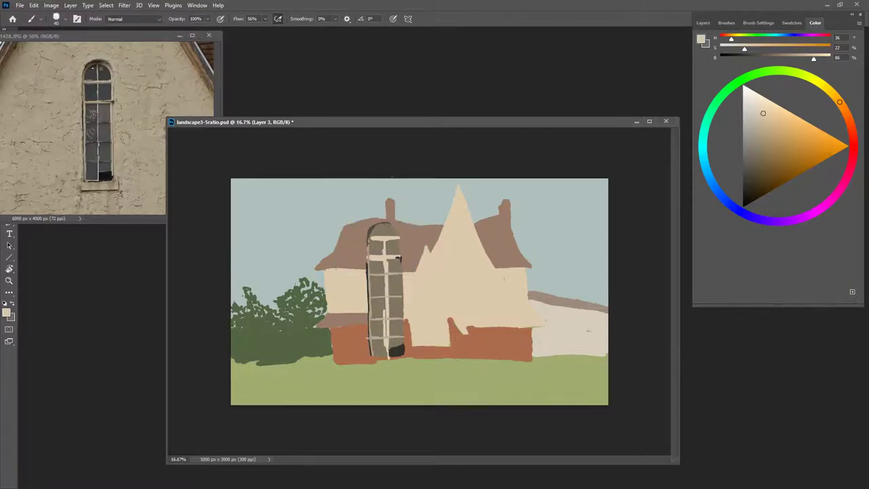
{"action": "left_click_drag", "start_coordinate": [397, 230], "coordinate": [395, 233]}
{"action": "left_click", "coordinate": [379, 247], "text": "alt"}
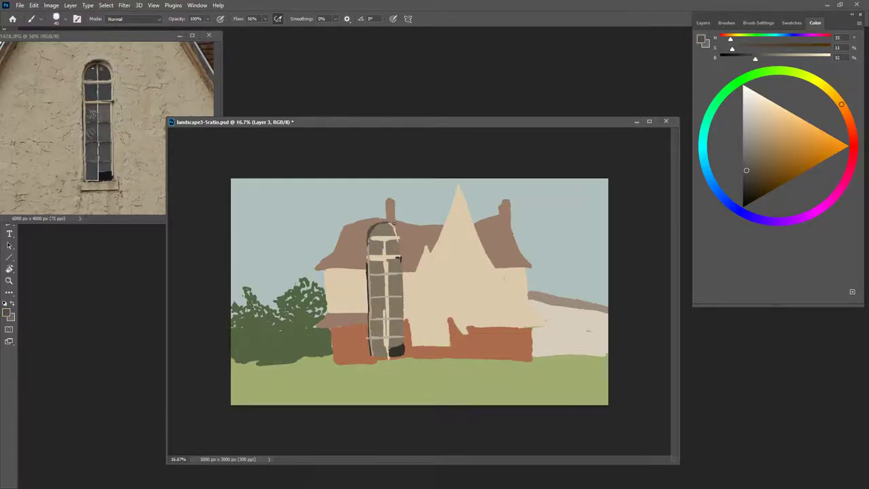
{"action": "mouse_move", "coordinate": [394, 226]}
{"action": "left_mouse_down"}
{"action": "mouse_move", "coordinate": [403, 333]}
{"action": "mouse_move", "coordinate": [403, 319]}
{"action": "mouse_move", "coordinate": [376, 356]}
{"action": "mouse_move", "coordinate": [404, 355]}
{"action": "mouse_move", "coordinate": [371, 359]}
{"action": "mouse_move", "coordinate": [393, 366]}
{"action": "mouse_move", "coordinate": [377, 365]}
{"action": "mouse_move", "coordinate": [407, 357]}
{"action": "mouse_move", "coordinate": [406, 365]}
{"action": "mouse_move", "coordinate": [369, 367]}
{"action": "mouse_move", "coordinate": [404, 357]}
{"action": "mouse_move", "coordinate": [374, 363]}
{"action": "left_mouse_up"}
Step: Shade the window's cream sill with brown patches, including H 36, S 44, B 63, and paint its underside in H 36, S 31, B 52
{"action": "left_click", "coordinate": [395, 236], "text": "alt"}
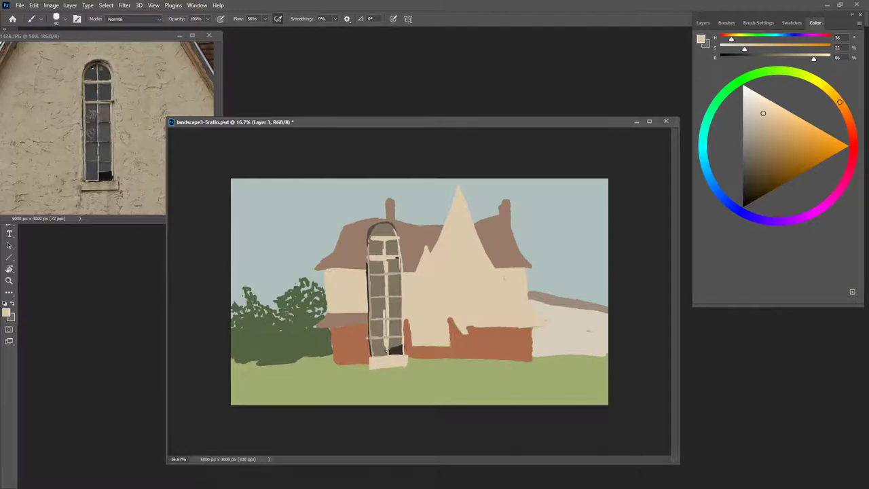
{"action": "left_click", "coordinate": [759, 142]}
{"action": "left_click_drag", "start_coordinate": [396, 358], "coordinate": [400, 360]}
{"action": "left_click", "coordinate": [772, 147]}
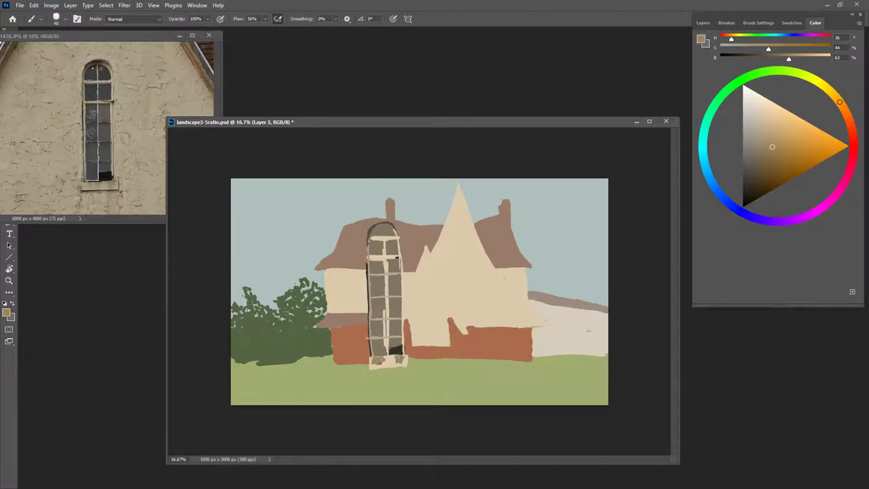
{"action": "left_click_drag", "start_coordinate": [379, 363], "coordinate": [372, 364]}
{"action": "left_click", "coordinate": [759, 154]}
{"action": "left_click_drag", "start_coordinate": [371, 373], "coordinate": [405, 370]}
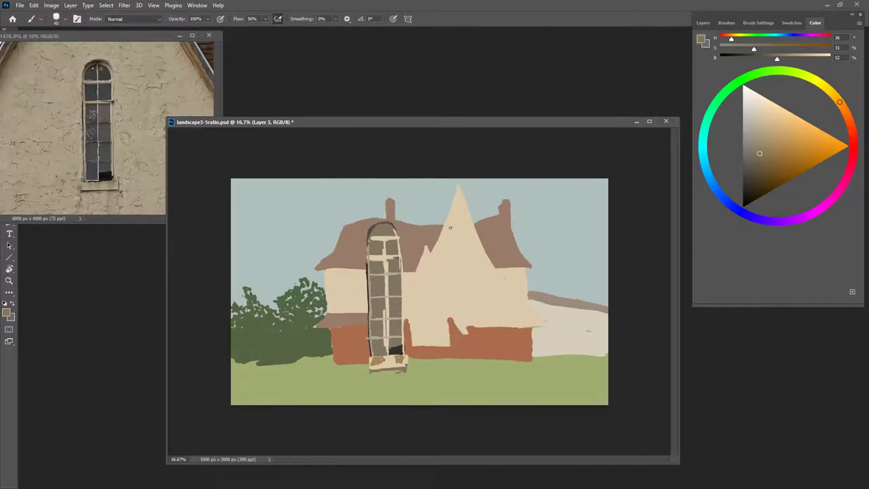
Step: Darken the panes below the thick crossbar with H 36, S 27, B 40 and the upper-left pane with H 36, S 24, B 30
{"action": "left_click_drag", "start_coordinate": [757, 151], "coordinate": [754, 165]}
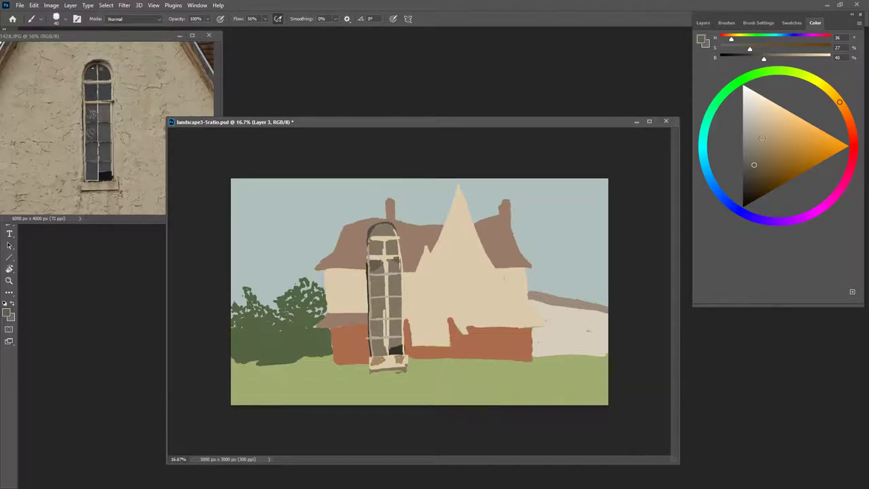
{"action": "left_click_drag", "start_coordinate": [753, 164], "coordinate": [750, 174]}
{"action": "left_click_drag", "start_coordinate": [372, 242], "coordinate": [371, 251]}
{"action": "mouse_move", "coordinate": [382, 244]}
{"action": "left_mouse_down"}
{"action": "mouse_move", "coordinate": [373, 252]}
{"action": "mouse_move", "coordinate": [376, 242]}
{"action": "left_mouse_up"}
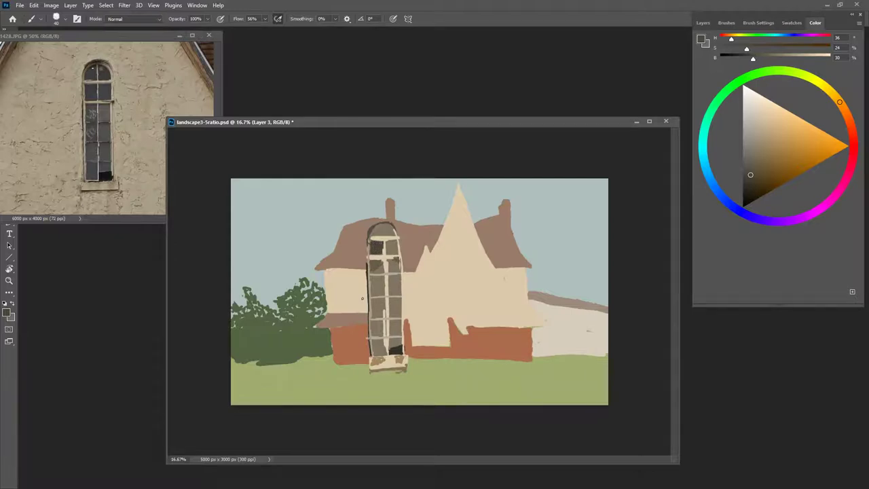
Step: Sample the frame colours to paint the vertical bar inside the arch and a beige edge along the window's right side
{"action": "left_click", "coordinate": [384, 258], "text": "alt"}
{"action": "left_click", "coordinate": [379, 231], "text": "alt"}
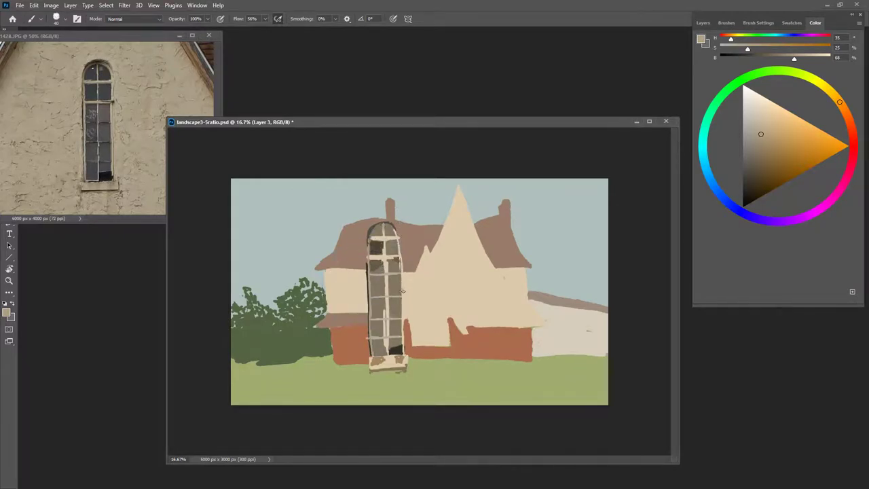
{"action": "left_click_drag", "start_coordinate": [404, 296], "coordinate": [405, 321]}
{"action": "left_click_drag", "start_coordinate": [405, 355], "coordinate": [406, 331]}
{"action": "left_click_drag", "start_coordinate": [404, 293], "coordinate": [404, 271]}
{"action": "left_click_drag", "start_coordinate": [400, 242], "coordinate": [395, 227]}
Step: Sample the dark pane colour, lighten it to H 37, S 24, B 38, and paint the window's upper-right pane
{"action": "left_click", "coordinate": [378, 248], "text": "alt"}
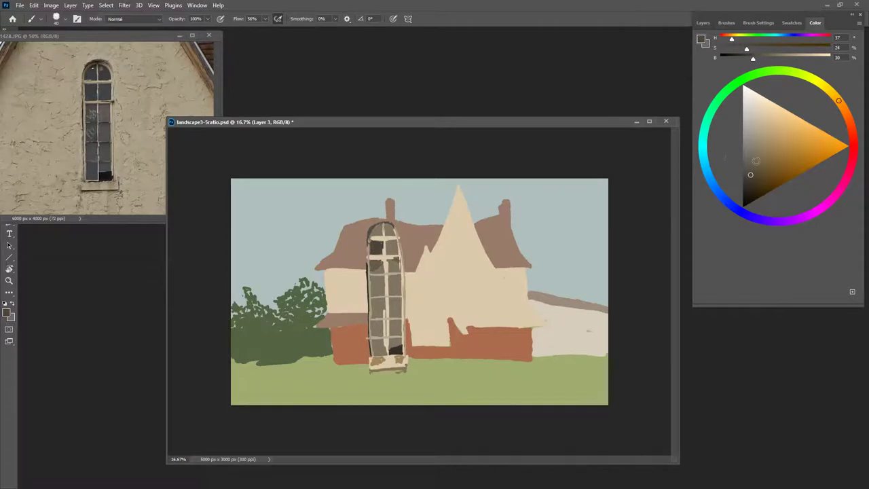
{"action": "left_click", "coordinate": [752, 165]}
{"action": "left_click_drag", "start_coordinate": [391, 241], "coordinate": [390, 252]}
Step: Paint reflections on the panes in sampled sky blue greyed to H 176, S 6, B 56, and deepen the broken pane and sill shadows in near-black
{"action": "left_click", "coordinate": [427, 194], "text": "alt"}
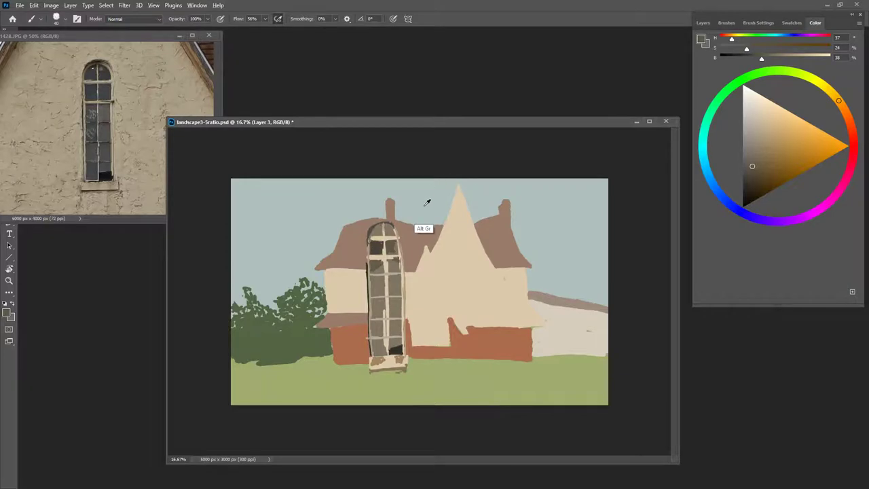
{"action": "left_click_drag", "start_coordinate": [378, 305], "coordinate": [378, 314]}
{"action": "left_click_drag", "start_coordinate": [751, 126], "coordinate": [746, 140]}
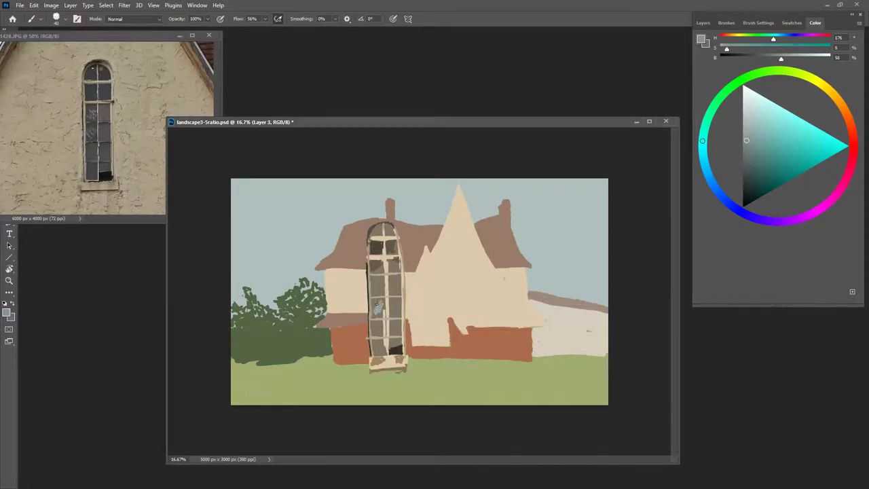
{"action": "left_click_drag", "start_coordinate": [378, 303], "coordinate": [379, 312]}
{"action": "left_click_drag", "start_coordinate": [392, 311], "coordinate": [397, 307]}
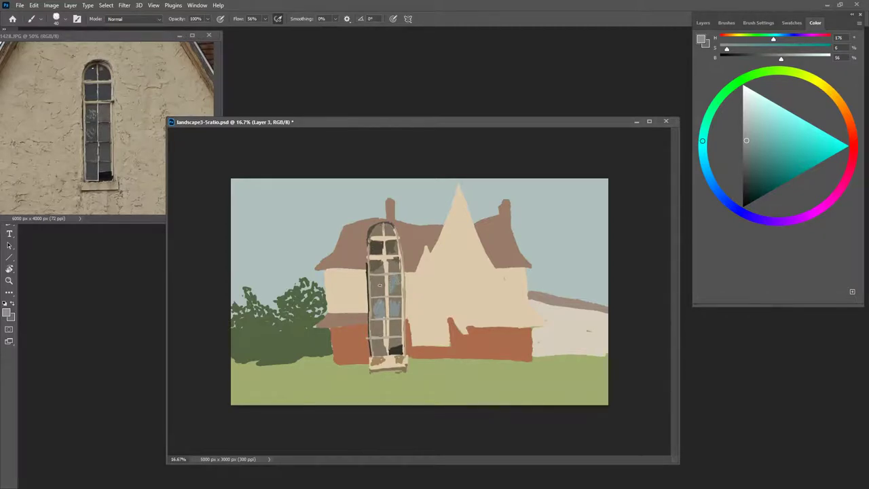
{"action": "left_click_drag", "start_coordinate": [376, 289], "coordinate": [382, 279]}
{"action": "left_click_drag", "start_coordinate": [380, 322], "coordinate": [376, 329]}
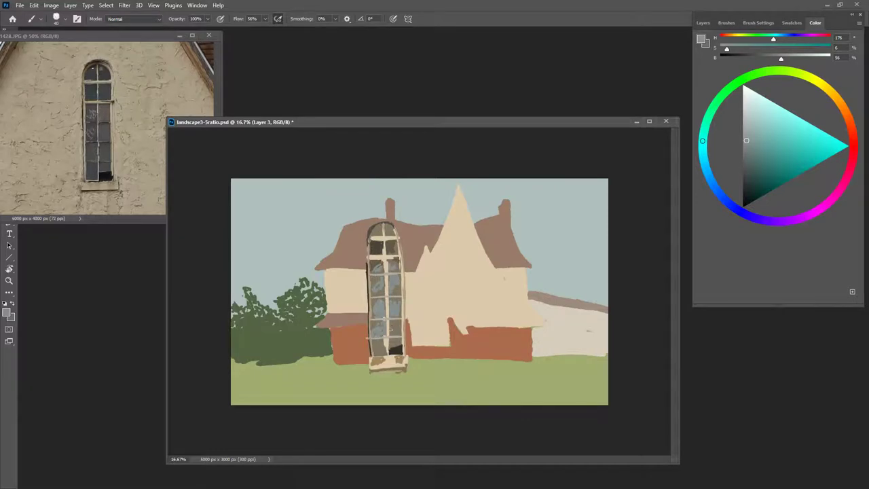
{"action": "mouse_move", "coordinate": [384, 342]}
{"action": "left_mouse_down"}
{"action": "mouse_move", "coordinate": [380, 352]}
{"action": "mouse_move", "coordinate": [399, 343]}
{"action": "left_mouse_up"}
{"action": "left_click", "coordinate": [399, 349], "text": "alt"}
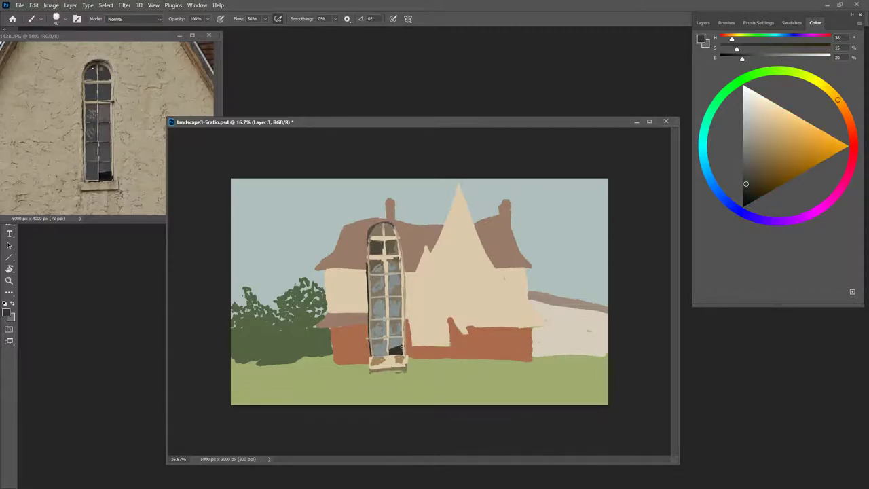
{"action": "mouse_move", "coordinate": [401, 347]}
{"action": "left_mouse_down"}
{"action": "mouse_move", "coordinate": [407, 365]}
{"action": "mouse_move", "coordinate": [378, 370]}
{"action": "mouse_move", "coordinate": [399, 367]}
{"action": "left_mouse_up"}
{"action": "left_click", "coordinate": [705, 23]}
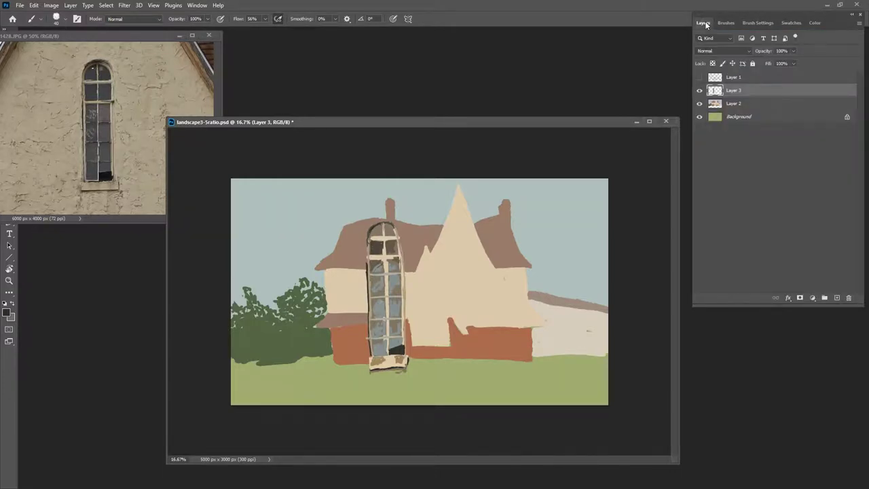
{"action": "key", "text": "ctrl+t"}
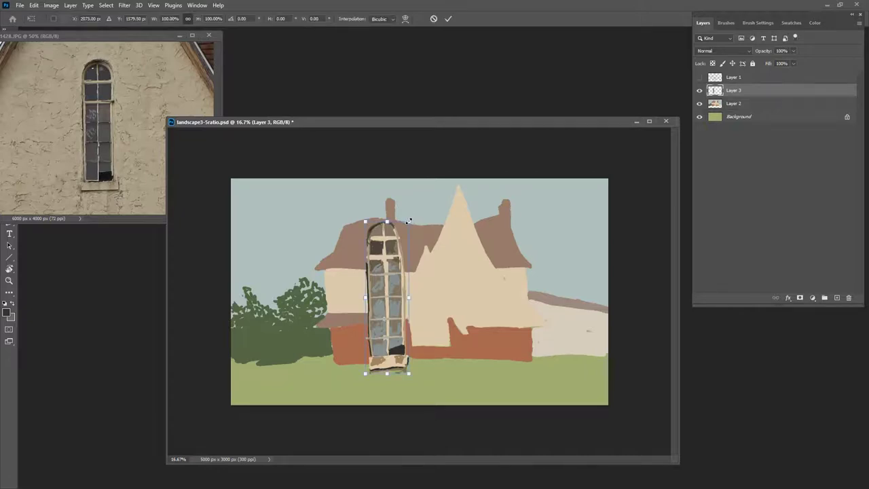
{"action": "left_click_drag", "start_coordinate": [408, 222], "coordinate": [375, 252]}
{"action": "left_click_drag", "start_coordinate": [384, 302], "coordinate": [463, 231]}
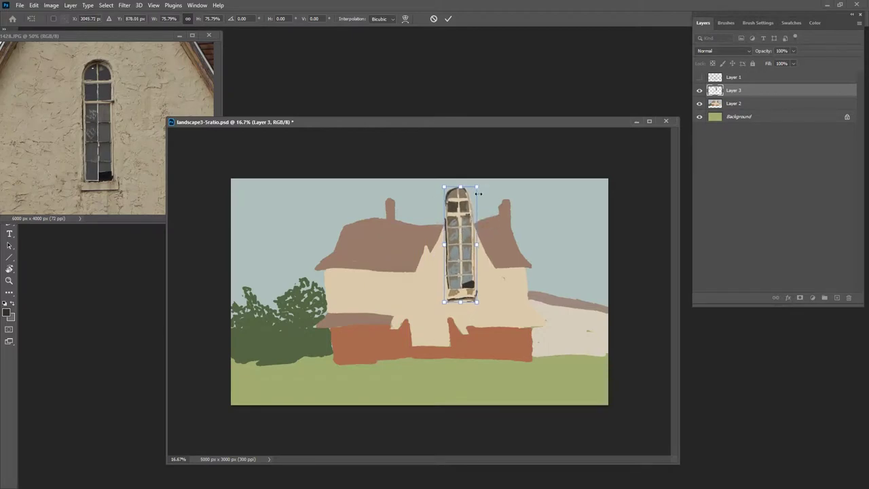
{"action": "left_click_drag", "start_coordinate": [478, 185], "coordinate": [457, 257]}
Step: Examine the whole house in the reference photo to check the gable window's size and position
{"action": "left_click", "coordinate": [156, 34]}
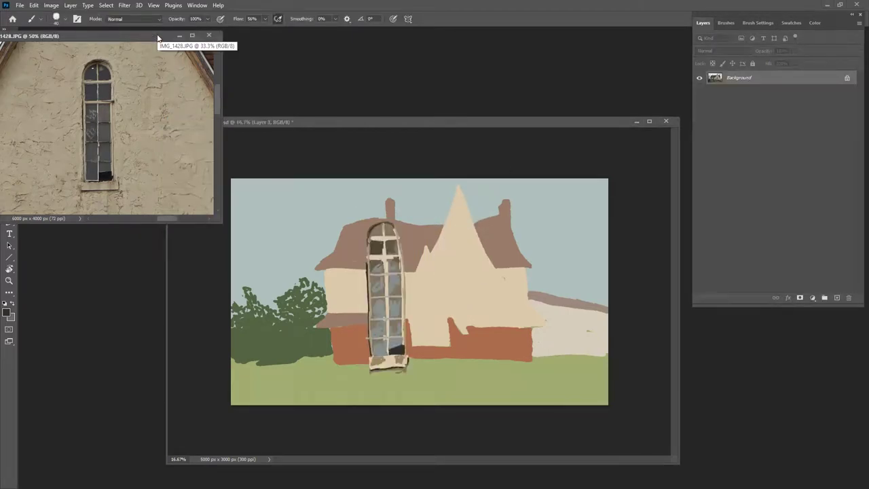
{"action": "key", "text": "ctrl+minus"}
{"action": "key", "text": "ctrl+minus"}
{"action": "key", "text": "ctrl+minus"}
{"action": "key", "text": "ctrl+minus"}
{"action": "key", "text": "ctrl+minus"}
{"action": "key", "text": "ctrl+minus"}
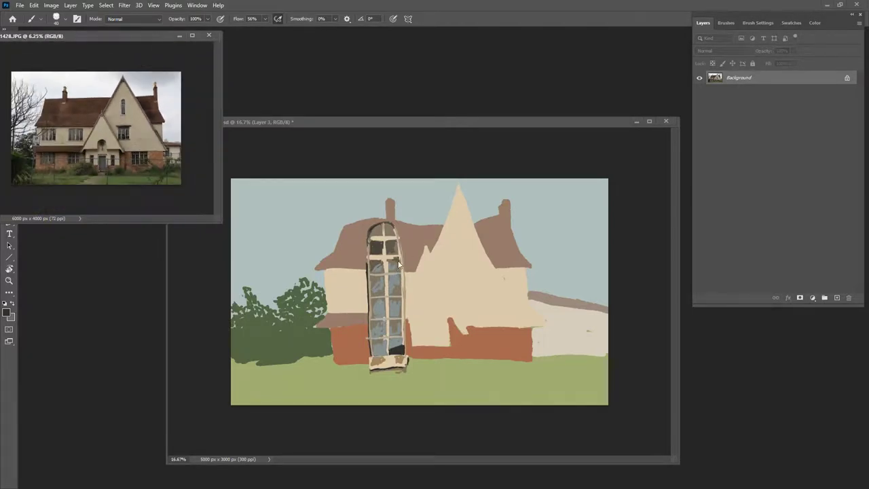
{"action": "left_click", "coordinate": [411, 133]}
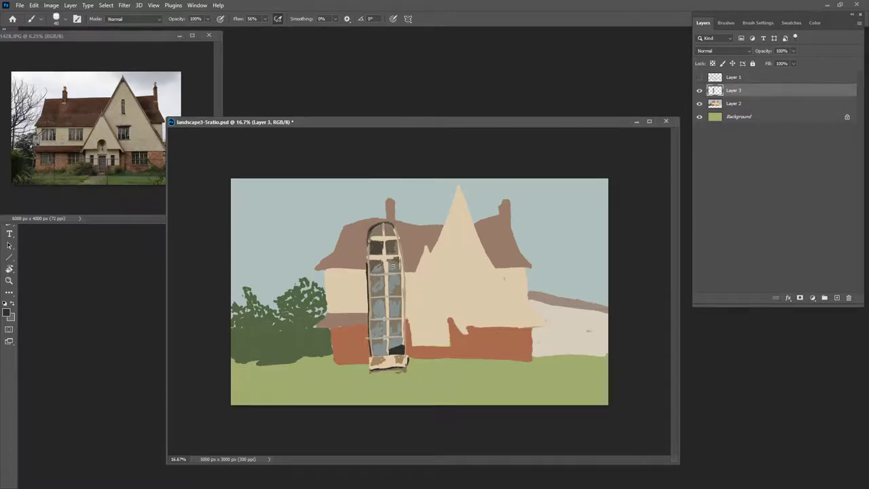
Step: Move the painted arched window onto the pointed gable and scale it down to about 16%
{"action": "key", "text": "ctrl"}
{"action": "left_click_drag", "start_coordinate": [400, 286], "coordinate": [474, 270]}
{"action": "key", "text": "ctrl+t"}
{"action": "mouse_move", "coordinate": [485, 194]}
{"action": "left_mouse_down"}
{"action": "mouse_move", "coordinate": [448, 271]}
{"action": "mouse_move", "coordinate": [456, 204]}
{"action": "mouse_move", "coordinate": [455, 244]}
{"action": "mouse_move", "coordinate": [459, 227]}
{"action": "mouse_move", "coordinate": [467, 249]}
{"action": "mouse_move", "coordinate": [462, 220]}
{"action": "mouse_move", "coordinate": [459, 235]}
{"action": "left_mouse_up"}
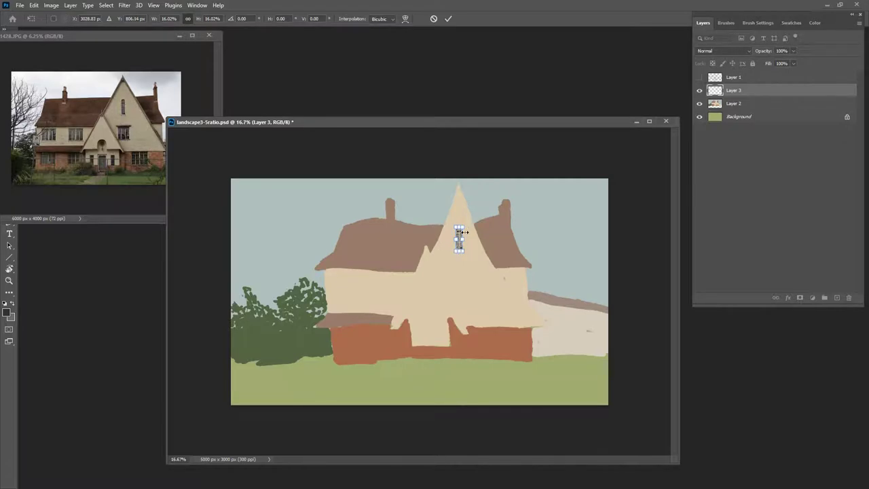
{"action": "key", "text": "Return"}
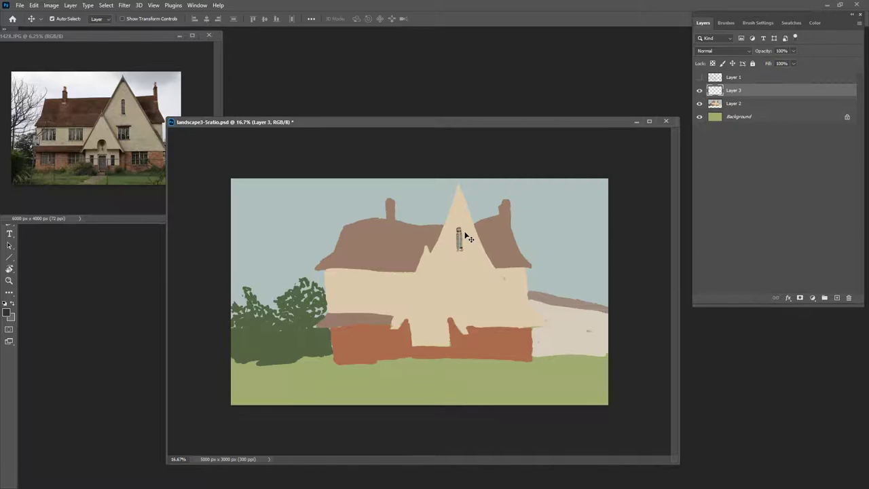
Step: Examine the placed window up close and against the gable, roof and walls
{"action": "key", "text": "ctrl"}
{"action": "key", "text": "ctrl+plus"}
{"action": "key", "text": "ctrl+plus"}
{"action": "key", "text": "ctrl+plus"}
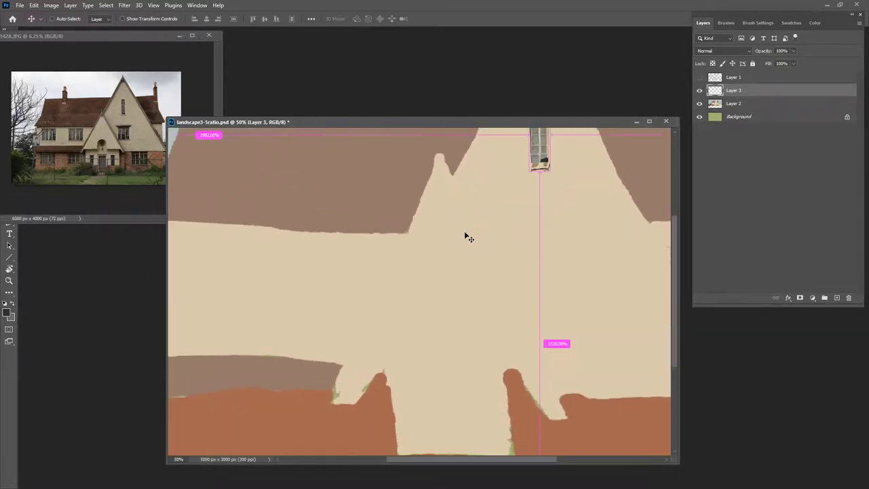
{"action": "left_click_drag", "start_coordinate": [490, 259], "coordinate": [330, 388]}
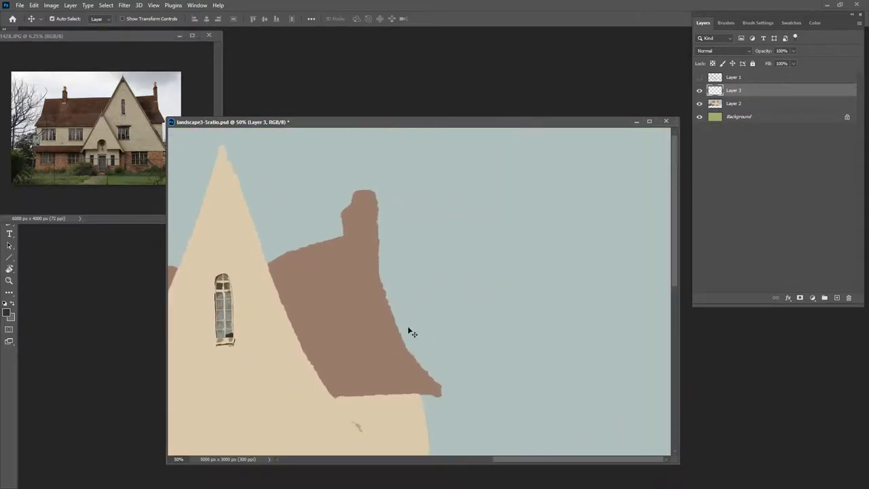
{"action": "left_click_drag", "start_coordinate": [408, 326], "coordinate": [523, 281]}
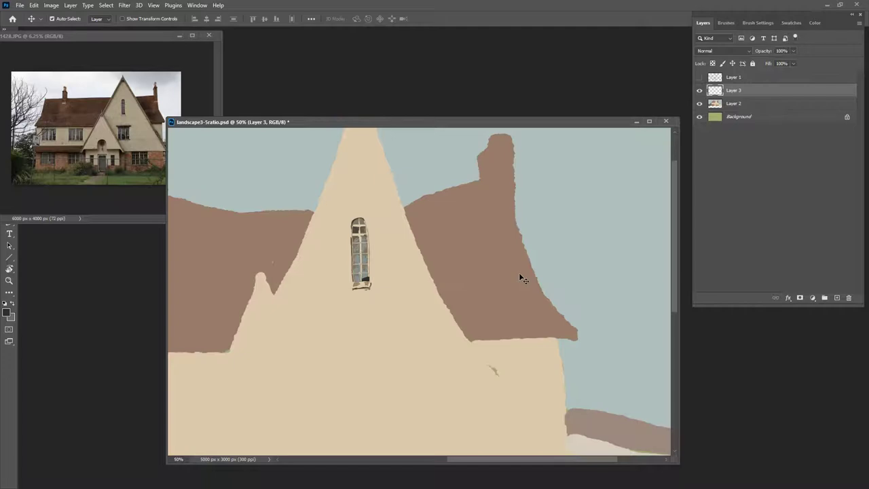
{"action": "key", "text": "ctrl+minus"}
{"action": "key", "text": "ctrl+minus"}
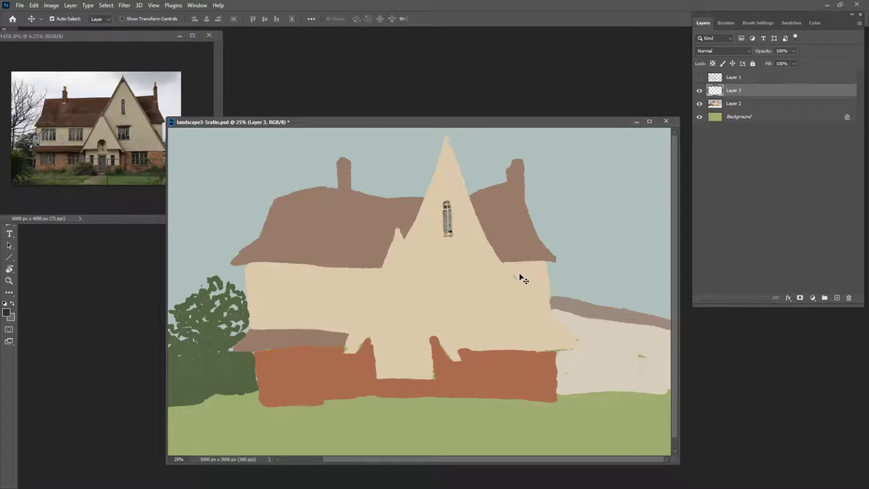
Step: Add a new layer for roof tiles, sample the roof brown and darken it to H 20, S 38, B 39
{"action": "left_click", "coordinate": [836, 297]}
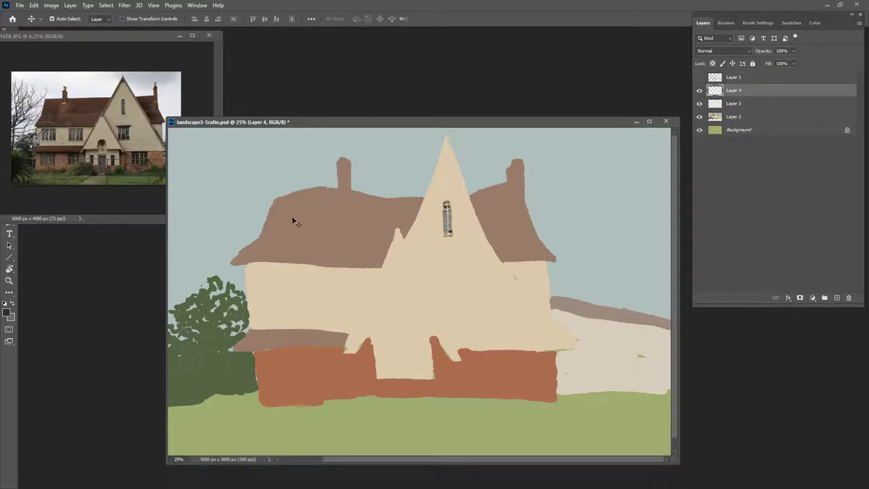
{"action": "key", "text": "b"}
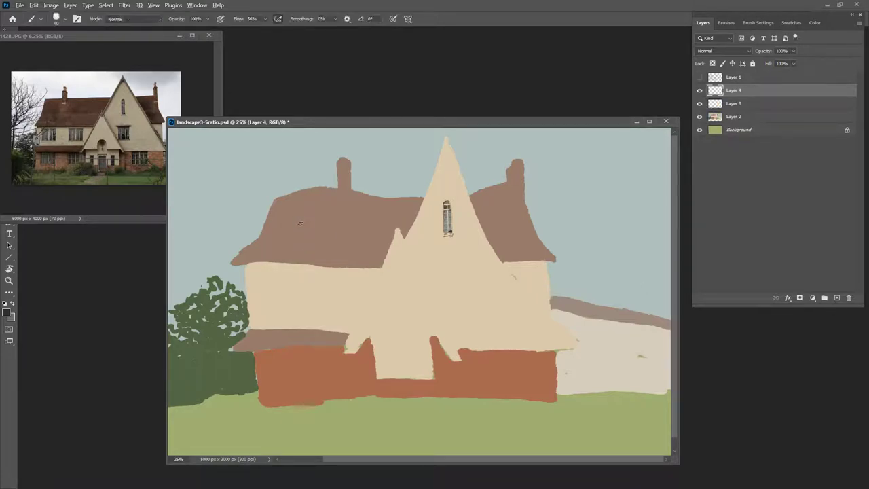
{"action": "left_click", "coordinate": [302, 225], "text": "alt"}
{"action": "left_click", "coordinate": [814, 23]}
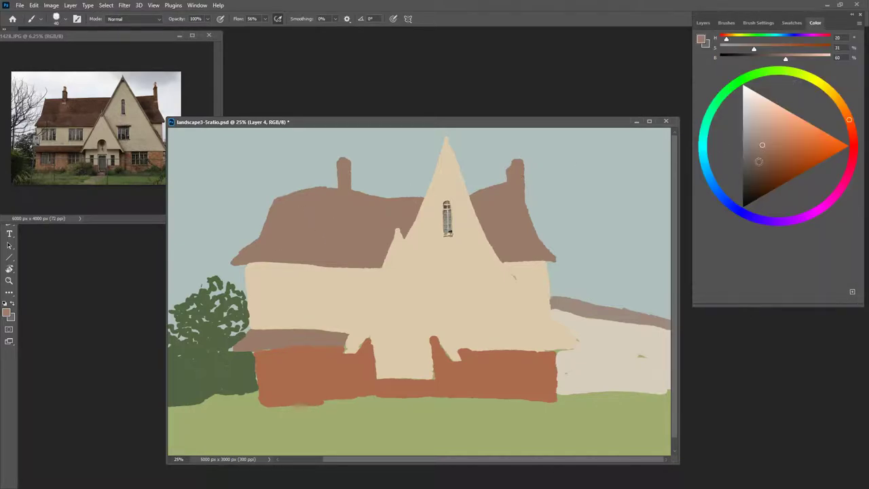
{"action": "left_click", "coordinate": [758, 168]}
Step: Sketch two rows of slanted roof tile outlines across the left part of the main roof
{"action": "mouse_move", "coordinate": [304, 212]}
{"action": "left_mouse_down"}
{"action": "mouse_move", "coordinate": [293, 237]}
{"action": "mouse_move", "coordinate": [323, 236]}
{"action": "mouse_move", "coordinate": [320, 222]}
{"action": "mouse_move", "coordinate": [339, 238]}
{"action": "mouse_move", "coordinate": [330, 237]}
{"action": "mouse_move", "coordinate": [360, 236]}
{"action": "mouse_move", "coordinate": [369, 215]}
{"action": "left_mouse_up"}
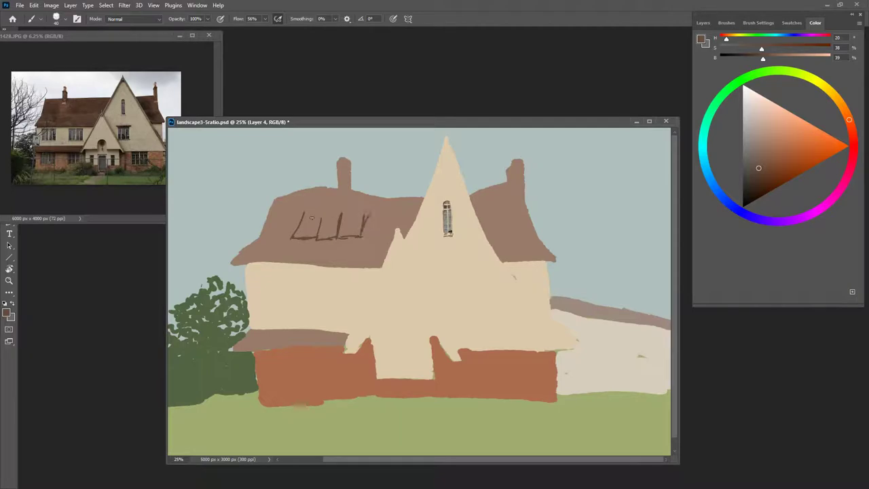
{"action": "left_click_drag", "start_coordinate": [294, 237], "coordinate": [275, 237]}
{"action": "mouse_move", "coordinate": [276, 237]}
{"action": "left_mouse_down"}
{"action": "mouse_move", "coordinate": [292, 207]}
{"action": "mouse_move", "coordinate": [279, 235]}
{"action": "mouse_move", "coordinate": [250, 239]}
{"action": "left_mouse_up"}
{"action": "mouse_move", "coordinate": [274, 205]}
{"action": "left_mouse_down"}
{"action": "mouse_move", "coordinate": [258, 234]}
{"action": "mouse_move", "coordinate": [242, 232]}
{"action": "mouse_move", "coordinate": [249, 252]}
{"action": "mouse_move", "coordinate": [230, 275]}
{"action": "left_mouse_up"}
{"action": "mouse_move", "coordinate": [268, 235]}
{"action": "left_mouse_down"}
{"action": "mouse_move", "coordinate": [255, 269]}
{"action": "mouse_move", "coordinate": [303, 270]}
{"action": "left_mouse_up"}
{"action": "mouse_move", "coordinate": [309, 236]}
{"action": "left_mouse_down"}
{"action": "mouse_move", "coordinate": [292, 273]}
{"action": "mouse_move", "coordinate": [337, 267]}
{"action": "left_mouse_up"}
{"action": "mouse_move", "coordinate": [345, 233]}
{"action": "left_mouse_down"}
{"action": "mouse_move", "coordinate": [332, 269]}
{"action": "mouse_move", "coordinate": [352, 264]}
{"action": "left_mouse_up"}
{"action": "left_click_drag", "start_coordinate": [365, 231], "coordinate": [356, 258]}
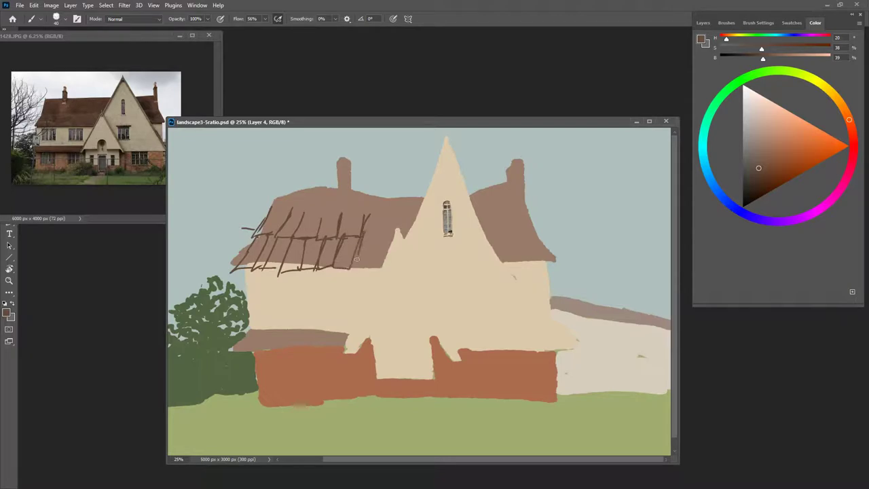
Step: Scale the tile sketch down to a tiny patch and place it near the main roof's upper-left edge
{"action": "key", "text": "ctrl+t"}
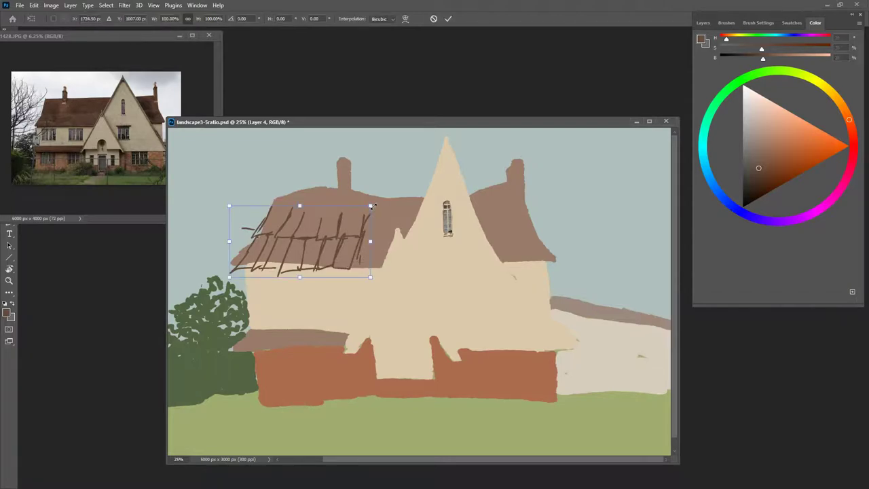
{"action": "mouse_move", "coordinate": [372, 206]}
{"action": "left_mouse_down"}
{"action": "mouse_move", "coordinate": [257, 260]}
{"action": "mouse_move", "coordinate": [301, 221]}
{"action": "mouse_move", "coordinate": [284, 219]}
{"action": "left_mouse_up"}
{"action": "key", "text": "Return"}
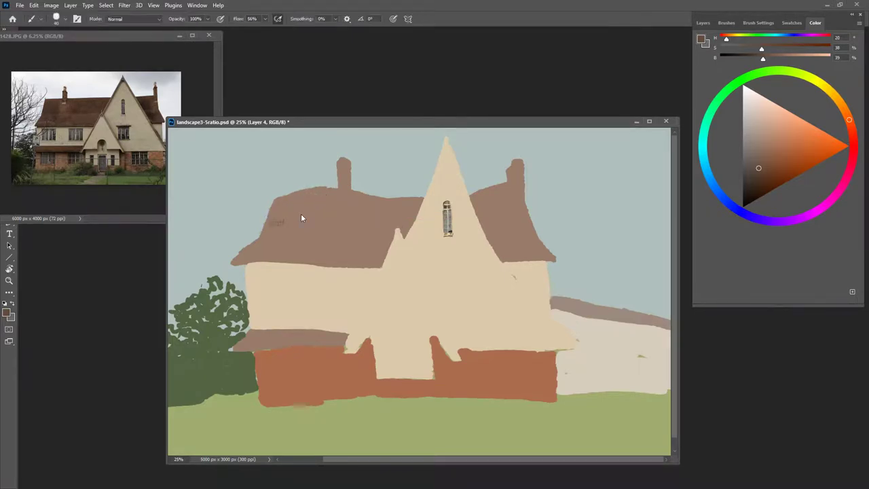
{"action": "left_click_drag", "start_coordinate": [281, 228], "coordinate": [278, 222]}
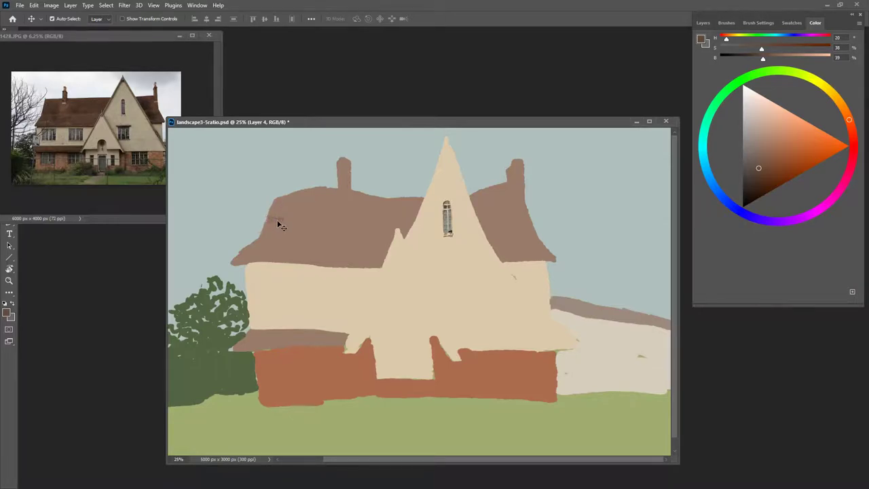
Step: Paste a copy of the tile patch as a new layer and make that layer active
{"action": "key", "text": "ctrl+v"}
{"action": "mouse_move", "coordinate": [423, 295]}
{"action": "left_mouse_down"}
{"action": "mouse_move", "coordinate": [400, 288]}
{"action": "mouse_move", "coordinate": [419, 293]}
{"action": "left_mouse_up"}
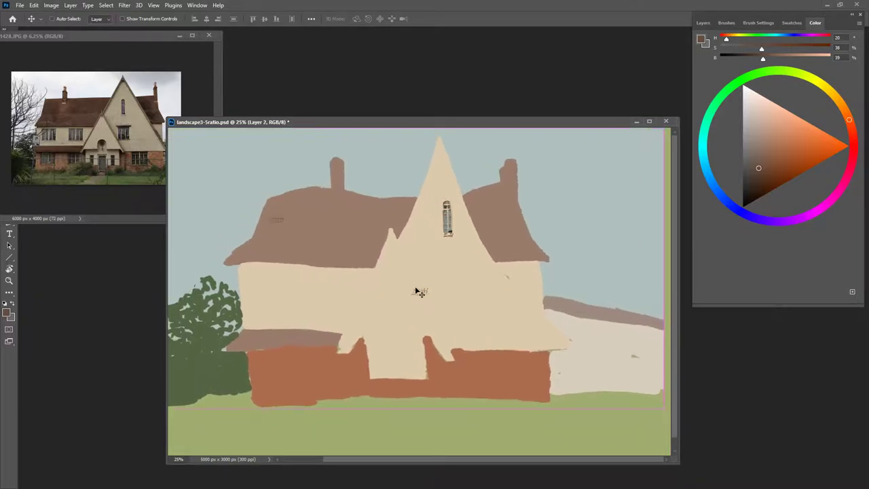
{"action": "key", "text": "ctrl+z"}
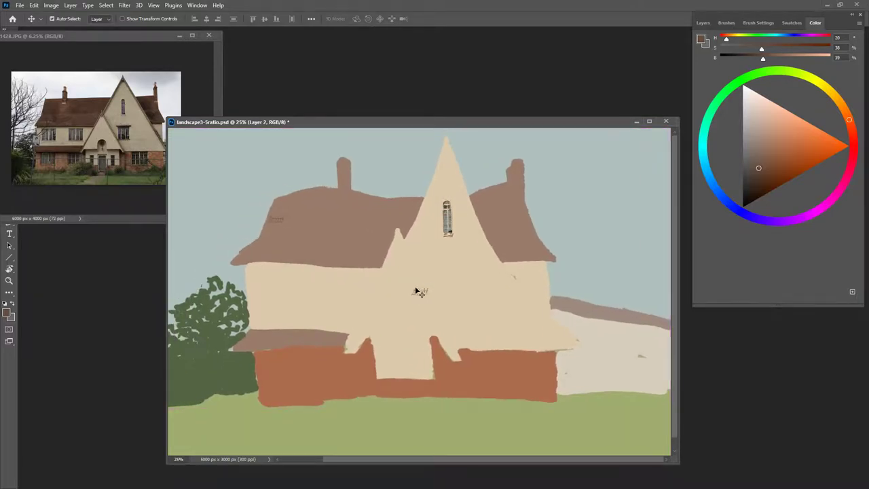
{"action": "left_click", "coordinate": [703, 23]}
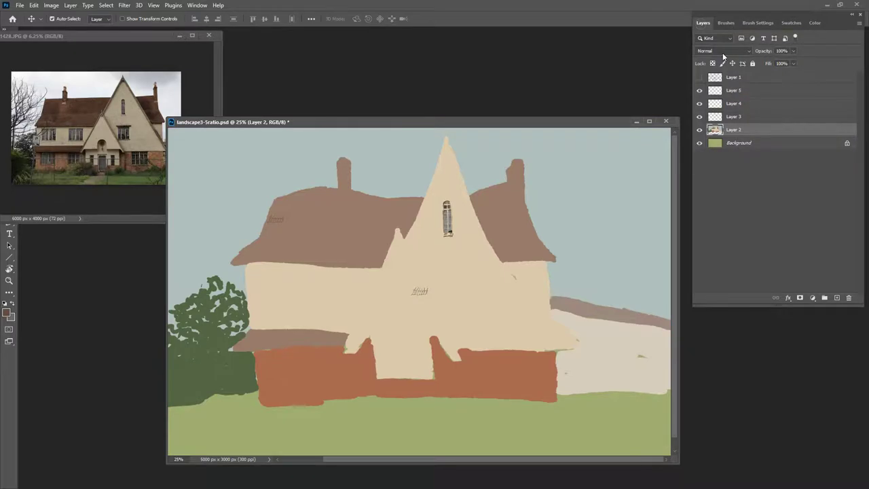
{"action": "left_click", "coordinate": [700, 91]}
{"action": "left_click", "coordinate": [718, 93]}
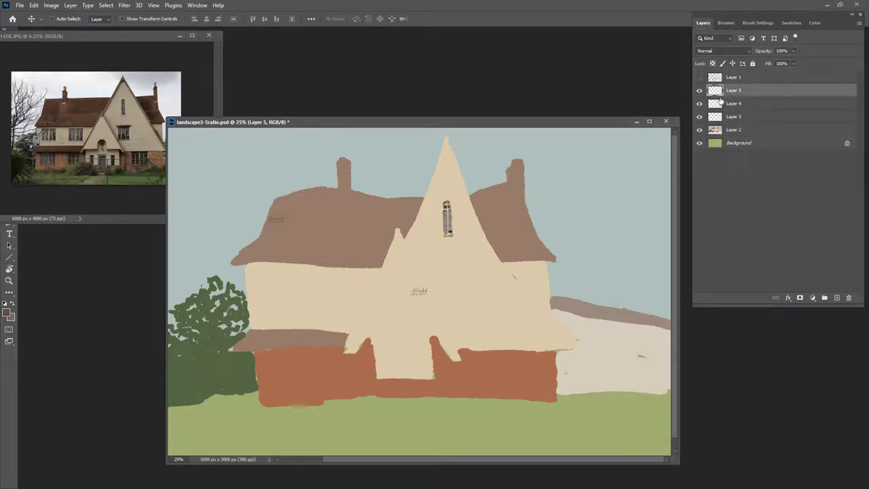
Step: Move the copied tile patch directly beside the original on the roof and merge both into one layer
{"action": "key", "text": "shift+Left"}
{"action": "key", "text": "shift+Left"}
{"action": "key", "text": "shift+Left"}
{"action": "key", "text": "shift+Left"}
{"action": "key", "text": "shift+Left"}
{"action": "key", "text": "shift+Left"}
{"action": "key", "text": "shift+Left"}
{"action": "key", "text": "shift+Left"}
{"action": "key", "text": "shift+Left"}
{"action": "key", "text": "shift+Left"}
{"action": "key", "text": "shift+Left"}
{"action": "key", "text": "shift+Left"}
{"action": "key", "text": "shift+Left"}
{"action": "key", "text": "shift+Left"}
{"action": "key", "text": "shift+Left"}
{"action": "key", "text": "shift+Left"}
{"action": "key", "text": "shift+Left"}
{"action": "key", "text": "shift+Left"}
{"action": "key", "text": "shift+Left"}
{"action": "key", "text": "shift+Left"}
{"action": "key", "text": "shift+Left"}
{"action": "key", "text": "shift+Left"}
{"action": "key", "text": "shift+Left"}
{"action": "key", "text": "shift+Left"}
{"action": "key", "text": "shift+Left"}
{"action": "key", "text": "shift+Left"}
{"action": "key", "text": "shift+Left"}
{"action": "key", "text": "shift+Left"}
{"action": "key", "text": "shift+Left"}
{"action": "key", "text": "shift+Left"}
{"action": "key", "text": "shift+Left"}
{"action": "key", "text": "shift+Left"}
{"action": "key", "text": "shift+Left"}
{"action": "key", "text": "shift+Left"}
{"action": "key", "text": "shift+Left"}
{"action": "key", "text": "shift+Left"}
{"action": "key", "text": "shift+Left"}
{"action": "key", "text": "shift+Left"}
{"action": "key", "text": "shift+Left"}
{"action": "key", "text": "shift+Left"}
{"action": "key", "text": "shift+Left"}
{"action": "key", "text": "shift+Left"}
{"action": "key", "text": "shift+Left"}
{"action": "key", "text": "shift+Left"}
{"action": "key", "text": "shift+Left"}
{"action": "key", "text": "shift+Left"}
{"action": "key", "text": "shift+Left"}
{"action": "key", "text": "shift+Left"}
{"action": "key", "text": "shift+Left"}
{"action": "key", "text": "shift+Left"}
{"action": "key", "text": "shift+Left"}
{"action": "key", "text": "shift+Left"}
{"action": "key", "text": "shift+Left"}
{"action": "key", "text": "shift+Left"}
{"action": "key", "text": "shift+Left"}
{"action": "key", "text": "shift+Left"}
{"action": "key", "text": "shift+Up"}
{"action": "key", "text": "shift+Up"}
{"action": "key", "text": "shift+Up"}
{"action": "key", "text": "shift+Up"}
{"action": "key", "text": "shift+Up"}
{"action": "key", "text": "shift+Up"}
{"action": "key", "text": "shift+Up"}
{"action": "key", "text": "shift+Up"}
{"action": "key", "text": "shift+Up"}
{"action": "key", "text": "shift+Up"}
{"action": "key", "text": "shift+Up"}
{"action": "key", "text": "shift+Up"}
{"action": "key", "text": "shift+Up"}
{"action": "key", "text": "shift+Up"}
{"action": "key", "text": "shift+Up"}
{"action": "key", "text": "shift+Up"}
{"action": "key", "text": "shift+Up"}
{"action": "key", "text": "shift+Up"}
{"action": "key", "text": "shift+Up"}
{"action": "key", "text": "shift+Up"}
{"action": "key", "text": "shift+Up"}
{"action": "key", "text": "shift+Up"}
{"action": "key", "text": "shift+Up"}
{"action": "key", "text": "shift+Up"}
{"action": "key", "text": "shift+Up"}
{"action": "key", "text": "shift+Up"}
{"action": "key", "text": "shift+Up"}
{"action": "key", "text": "ctrl+e"}
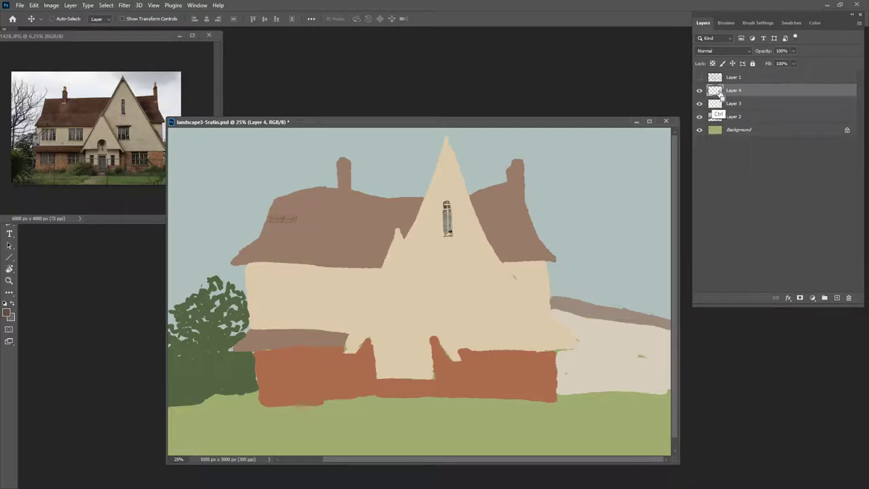
Step: Paste another copy of the roof tile patch onto a new layer and select Layer 5
{"action": "key", "text": "ctrl+z"}
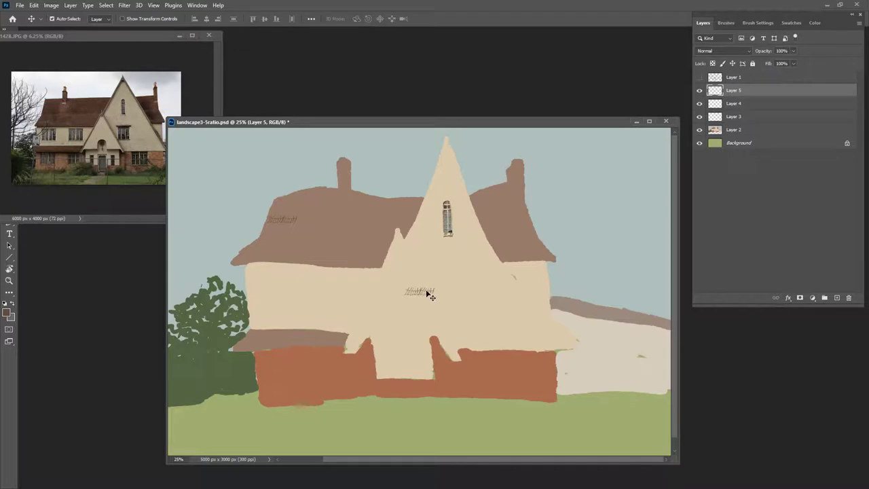
{"action": "mouse_move", "coordinate": [420, 291]}
{"action": "left_mouse_down"}
{"action": "mouse_move", "coordinate": [413, 287]}
{"action": "mouse_move", "coordinate": [422, 291]}
{"action": "left_mouse_up"}
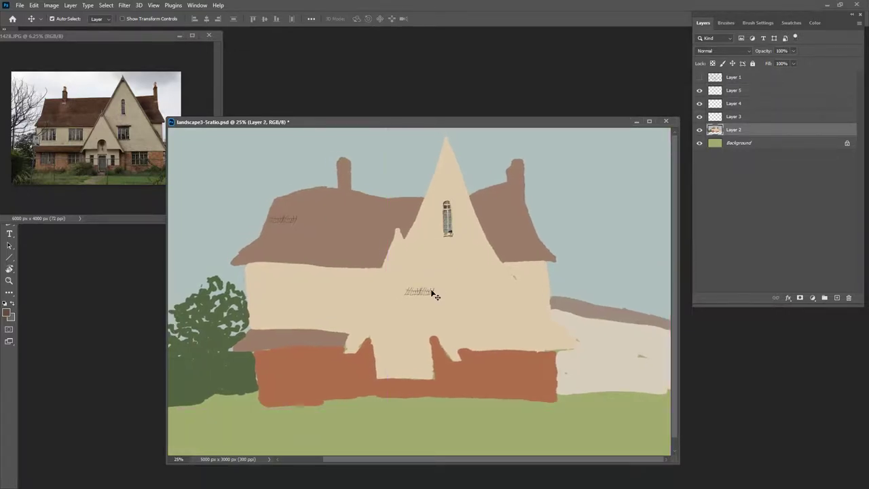
{"action": "left_click", "coordinate": [720, 90]}
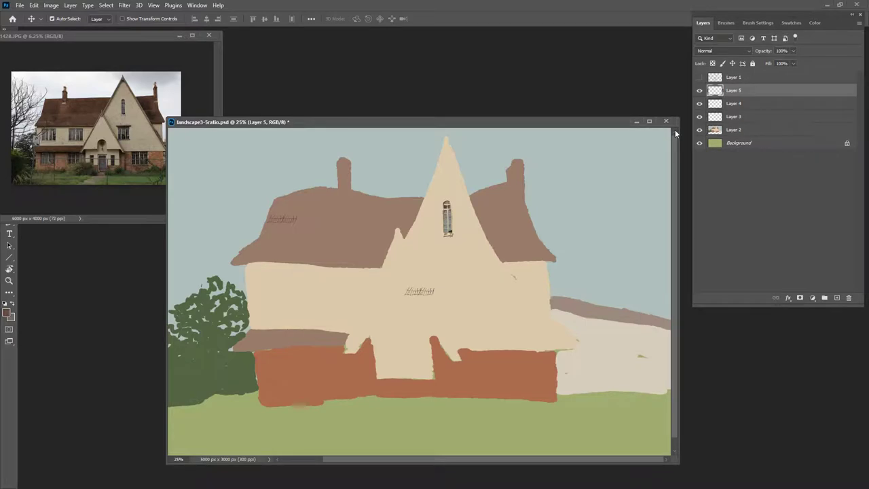
Step: Move the pasted tile patch to the end of the existing tile row on the main roof and merge it into Layer 4
{"action": "key", "text": "shift+Up"}
{"action": "key", "text": "shift+Up"}
{"action": "key", "text": "shift+Up"}
{"action": "key", "text": "shift+Up"}
{"action": "key", "text": "shift+Up"}
{"action": "key", "text": "shift+Up"}
{"action": "key", "text": "shift+Up"}
{"action": "key", "text": "shift+Up"}
{"action": "key", "text": "shift+Up"}
{"action": "key", "text": "shift+Up"}
{"action": "key", "text": "shift+Up"}
{"action": "key", "text": "shift+Up"}
{"action": "key", "text": "shift+Up"}
{"action": "key", "text": "shift+Up"}
{"action": "key", "text": "shift+Up"}
{"action": "key", "text": "shift+Up"}
{"action": "key", "text": "shift+Up"}
{"action": "key", "text": "shift+Up"}
{"action": "key", "text": "shift+Up"}
{"action": "key", "text": "shift+Up"}
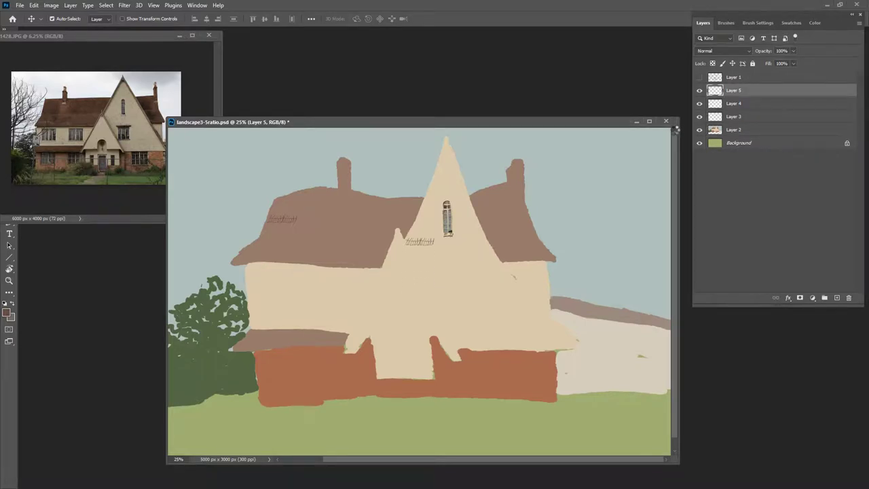
{"action": "key", "text": "shift+Up"}
{"action": "key", "text": "shift+Up"}
{"action": "key", "text": "shift+Up"}
{"action": "key", "text": "shift+Up"}
{"action": "key", "text": "shift+Up"}
{"action": "key", "text": "shift+Up"}
{"action": "key", "text": "shift+Up"}
{"action": "key", "text": "shift+Up"}
{"action": "key", "text": "shift+Up"}
{"action": "key", "text": "shift+Up"}
{"action": "key", "text": "shift+Up"}
{"action": "key", "text": "shift+Left"}
{"action": "key", "text": "shift+Left"}
{"action": "key", "text": "shift+Left"}
{"action": "key", "text": "shift+Left"}
{"action": "key", "text": "shift+Left"}
{"action": "key", "text": "shift+Left"}
{"action": "key", "text": "shift+Left"}
{"action": "key", "text": "shift+Left"}
{"action": "key", "text": "shift+Left"}
{"action": "key", "text": "shift+Left"}
{"action": "key", "text": "shift+Left"}
{"action": "key", "text": "shift+Left"}
{"action": "key", "text": "shift+Left"}
{"action": "key", "text": "shift+Left"}
{"action": "key", "text": "shift+Left"}
{"action": "key", "text": "shift+Left"}
{"action": "key", "text": "shift+Left"}
{"action": "key", "text": "shift+Left"}
{"action": "key", "text": "shift+Left"}
{"action": "key", "text": "shift+Left"}
{"action": "key", "text": "shift+Left"}
{"action": "key", "text": "shift+Left"}
{"action": "key", "text": "shift+Left"}
{"action": "key", "text": "shift+Left"}
{"action": "key", "text": "shift+Left"}
{"action": "key", "text": "shift+Left"}
{"action": "key", "text": "shift+Left"}
{"action": "key", "text": "shift+Left"}
{"action": "key", "text": "ctrl+e"}
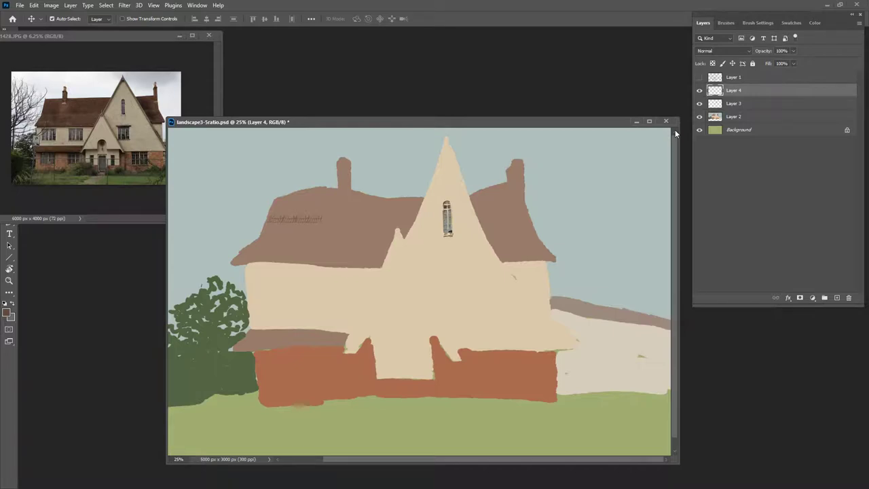
Step: Enlarge the merged tile strip proportionally so it stretches further across the main roof
{"action": "key", "text": "ctrl+t"}
{"action": "left_click_drag", "start_coordinate": [321, 216], "coordinate": [342, 210]}
{"action": "key", "text": "Return"}
Step: Reinforce the tile strip with small brush strokes along its middle and right end, and add a few tile marks beneath its middle
{"action": "key", "text": "ctrl+plus"}
{"action": "key", "text": "ctrl+plus"}
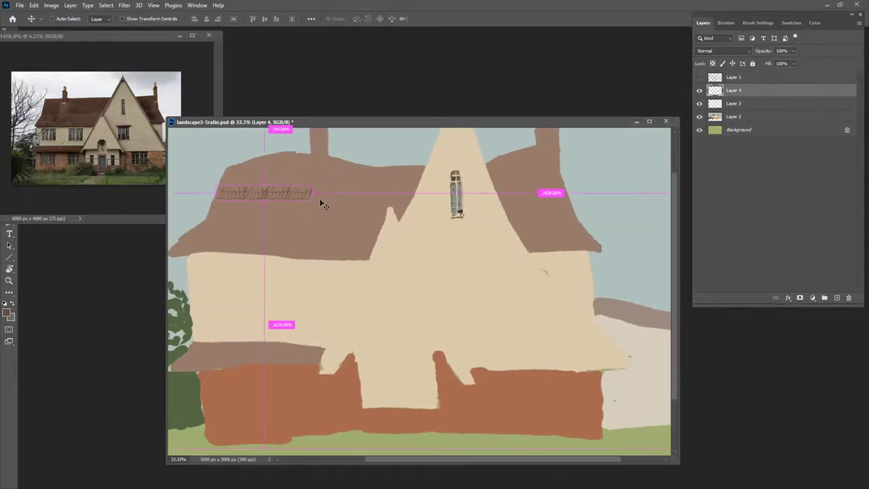
{"action": "key", "text": "ctrl+plus"}
{"action": "mouse_move", "coordinate": [339, 216]}
{"action": "left_mouse_down"}
{"action": "mouse_move", "coordinate": [423, 286]}
{"action": "mouse_move", "coordinate": [551, 366]}
{"action": "left_mouse_up"}
{"action": "key", "text": "b"}
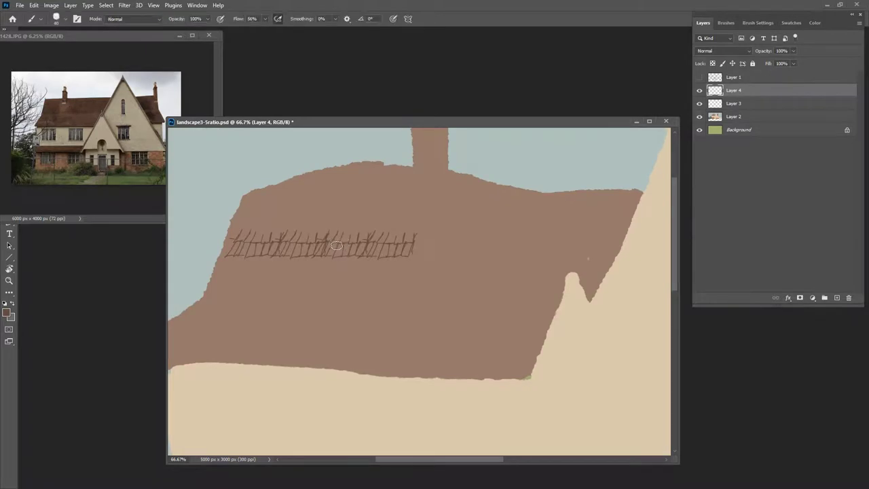
{"action": "key", "text": "bracketleft"}
{"action": "key", "text": "bracketleft"}
{"action": "key", "text": "bracketleft"}
{"action": "key", "text": "bracketleft"}
{"action": "left_click_drag", "start_coordinate": [345, 247], "coordinate": [342, 256]}
{"action": "left_click_drag", "start_coordinate": [373, 255], "coordinate": [384, 259]}
{"action": "left_click_drag", "start_coordinate": [337, 240], "coordinate": [326, 255]}
{"action": "mouse_move", "coordinate": [405, 236]}
{"action": "left_mouse_down"}
{"action": "mouse_move", "coordinate": [402, 254]}
{"action": "mouse_move", "coordinate": [417, 251]}
{"action": "left_mouse_up"}
{"action": "mouse_move", "coordinate": [309, 263]}
{"action": "left_mouse_down"}
{"action": "mouse_move", "coordinate": [319, 258]}
{"action": "mouse_move", "coordinate": [320, 267]}
{"action": "mouse_move", "coordinate": [328, 257]}
{"action": "left_mouse_up"}
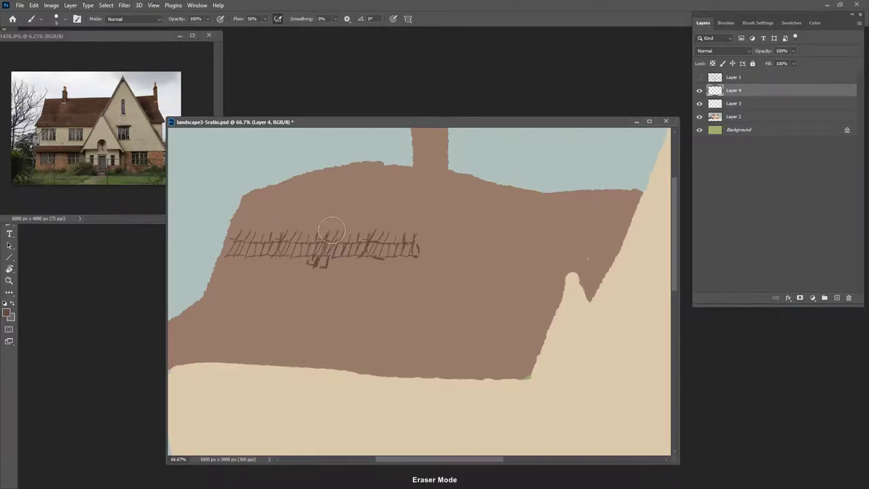
Step: Erase parts of the tile strip around its middle and sketch a few more loose tile strokes below it
{"action": "mouse_move", "coordinate": [337, 235]}
{"action": "left_mouse_down"}
{"action": "mouse_move", "coordinate": [358, 247]}
{"action": "mouse_move", "coordinate": [346, 253]}
{"action": "mouse_move", "coordinate": [354, 254]}
{"action": "mouse_move", "coordinate": [357, 242]}
{"action": "mouse_move", "coordinate": [316, 240]}
{"action": "mouse_move", "coordinate": [325, 250]}
{"action": "mouse_move", "coordinate": [287, 228]}
{"action": "mouse_move", "coordinate": [299, 260]}
{"action": "mouse_move", "coordinate": [246, 257]}
{"action": "left_mouse_up"}
{"action": "mouse_move", "coordinate": [370, 241]}
{"action": "left_mouse_down"}
{"action": "mouse_move", "coordinate": [379, 234]}
{"action": "mouse_move", "coordinate": [369, 251]}
{"action": "left_mouse_up"}
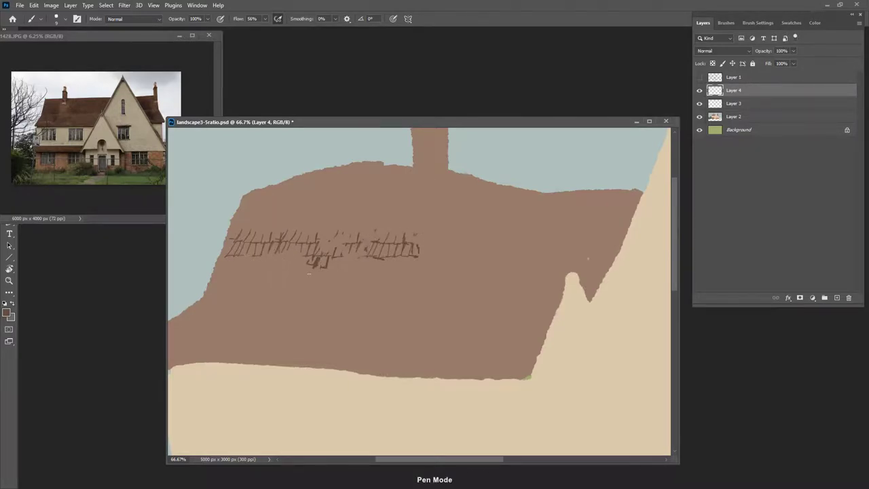
{"action": "left_click_drag", "start_coordinate": [299, 279], "coordinate": [337, 281]}
{"action": "left_click_drag", "start_coordinate": [337, 266], "coordinate": [336, 278]}
{"action": "scroll", "coordinate": [404, 292], "scroll_direction": "down", "scroll_amount": 4}
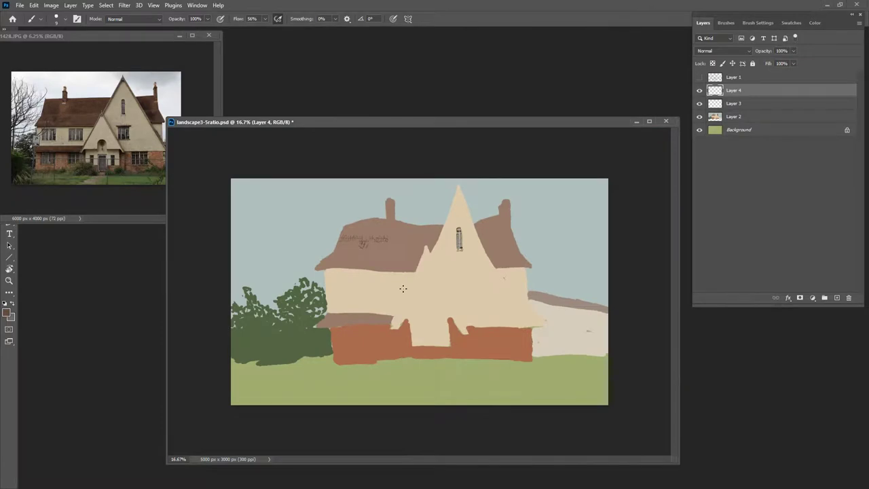
{"action": "scroll", "coordinate": [403, 288], "scroll_direction": "down", "scroll_amount": 1}
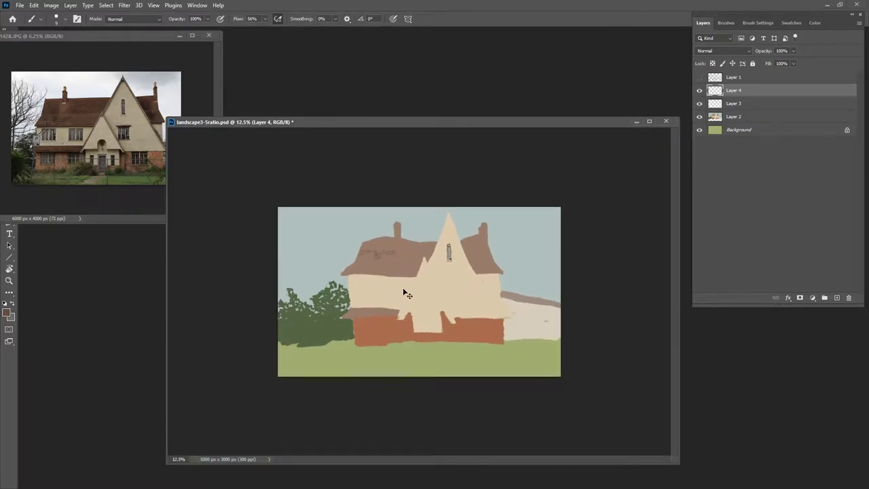
{"action": "scroll", "coordinate": [402, 290], "scroll_direction": "up", "scroll_amount": 3}
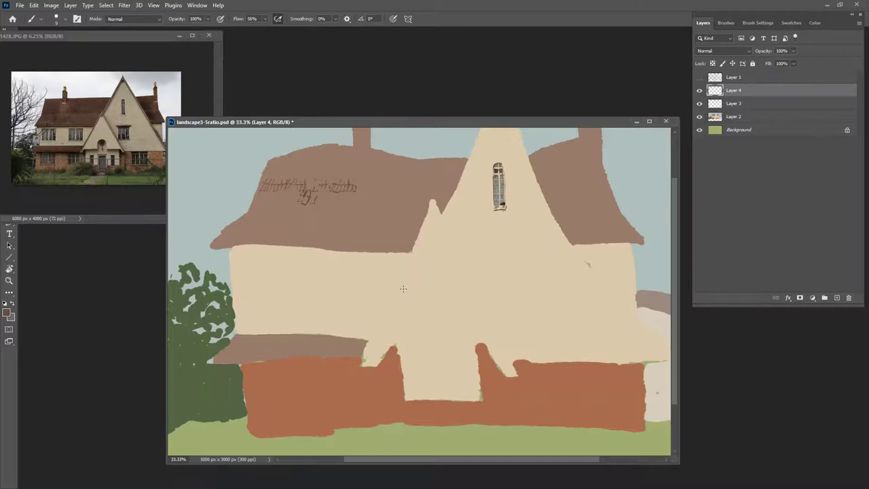
Step: Show the reference photo's gable trim at 100% beside the painting's gable peak at 66.7% and examine the trim
{"action": "left_click", "coordinate": [147, 34]}
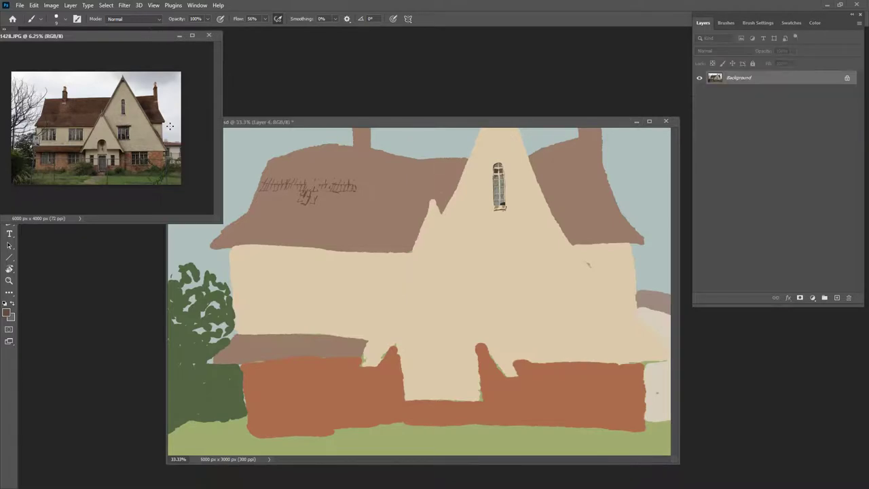
{"action": "key", "text": "ctrl+plus"}
{"action": "scroll", "coordinate": [163, 129], "scroll_direction": "up", "scroll_amount": 7}
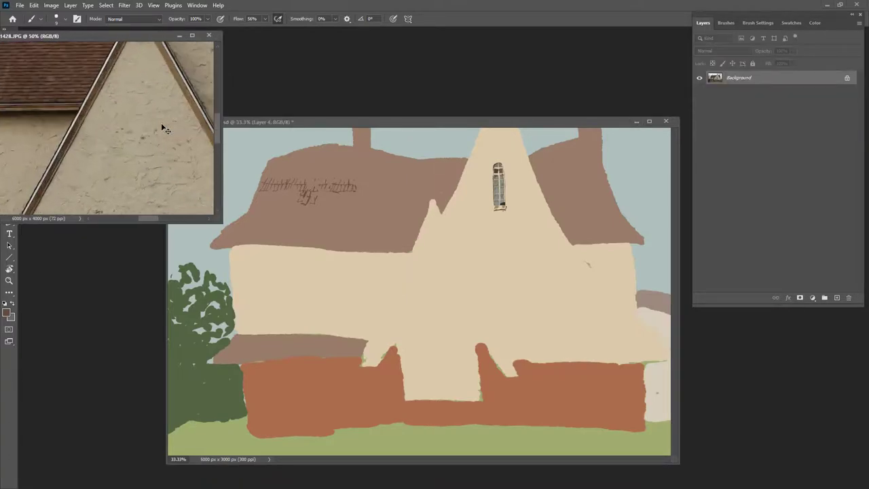
{"action": "scroll", "coordinate": [163, 129], "scroll_direction": "up", "scroll_amount": 1}
{"action": "left_click_drag", "start_coordinate": [175, 126], "coordinate": [207, 158]}
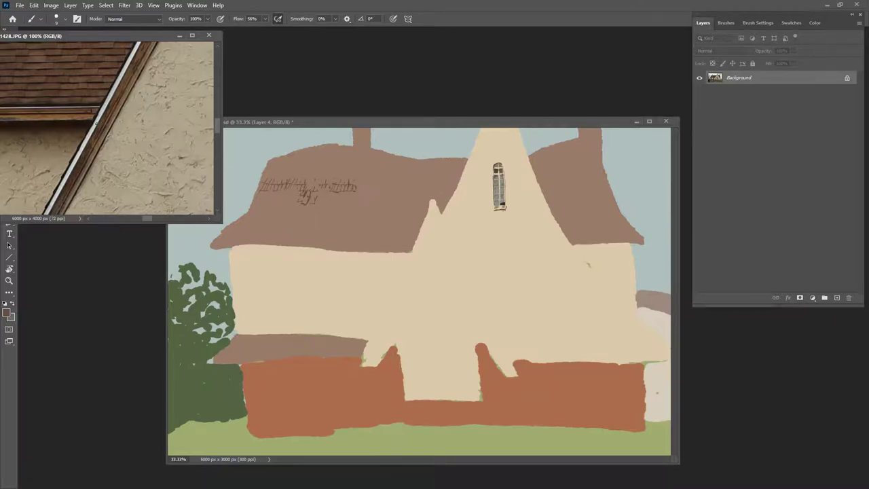
{"action": "left_click_drag", "start_coordinate": [519, 126], "coordinate": [459, 163]}
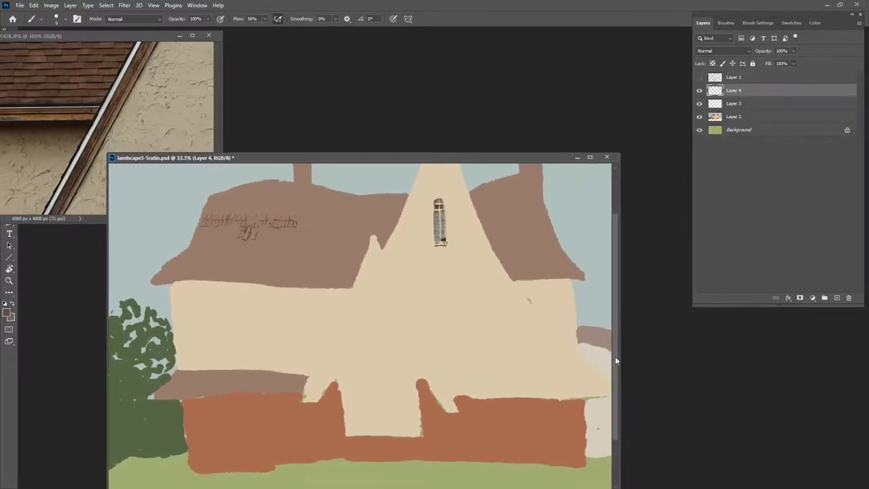
{"action": "scroll", "coordinate": [611, 289], "scroll_direction": "up", "scroll_amount": 2}
{"action": "key", "text": "ctrl+minus"}
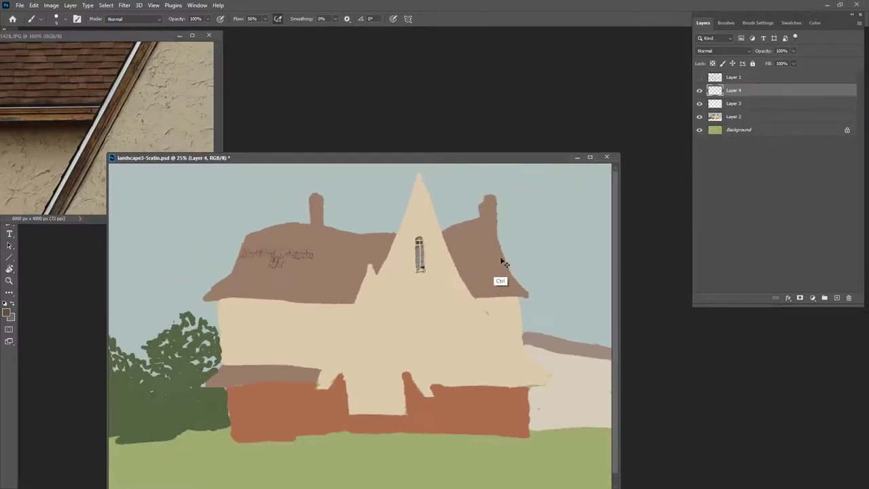
{"action": "key", "text": "ctrl+plus"}
{"action": "key", "text": "ctrl+plus"}
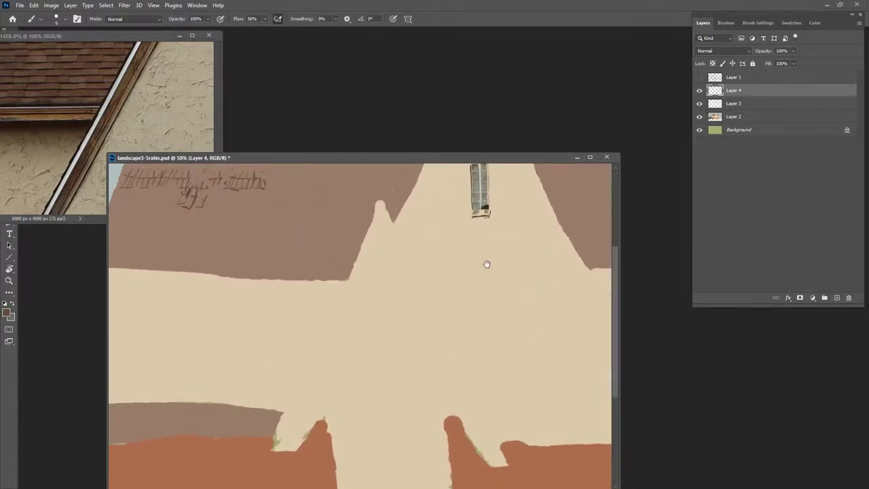
{"action": "left_click_drag", "start_coordinate": [485, 266], "coordinate": [421, 406]}
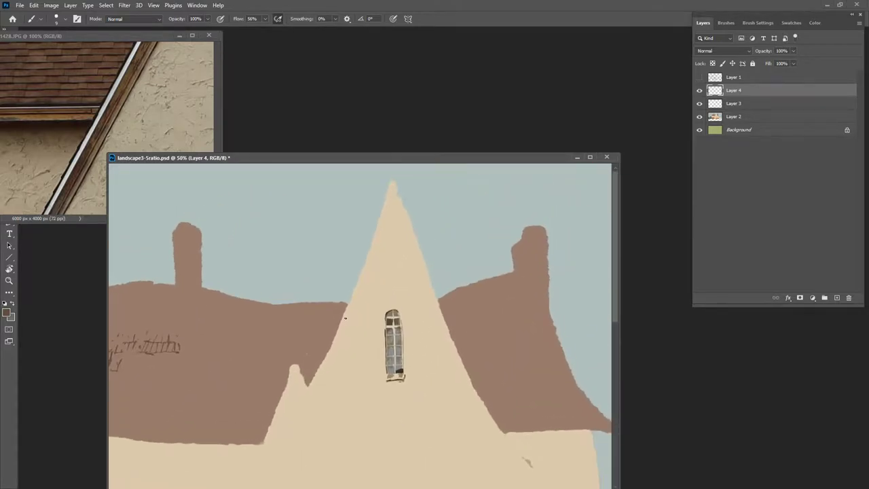
{"action": "key", "text": "ctrl+plus"}
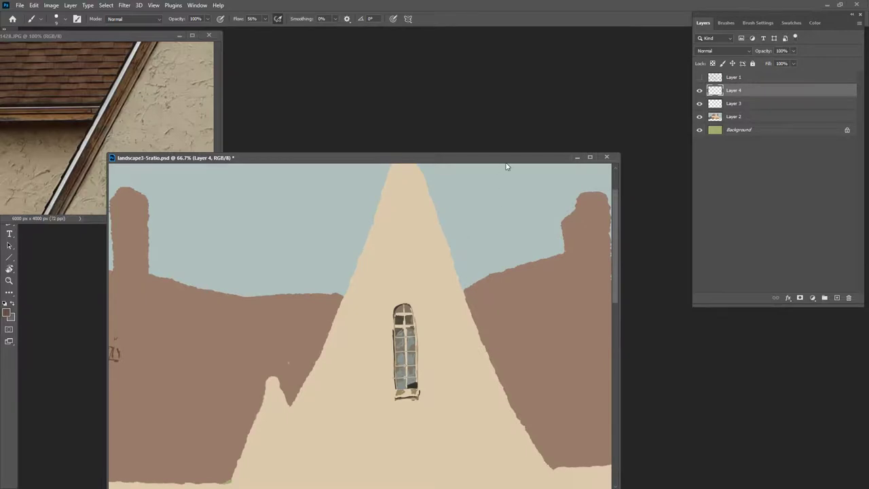
{"action": "left_click_drag", "start_coordinate": [507, 160], "coordinate": [535, 118]}
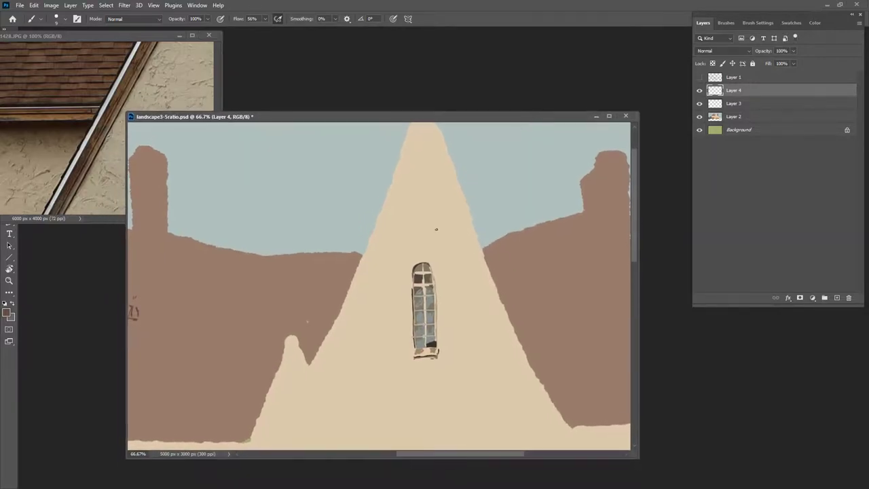
{"action": "left_click_drag", "start_coordinate": [435, 261], "coordinate": [421, 315]}
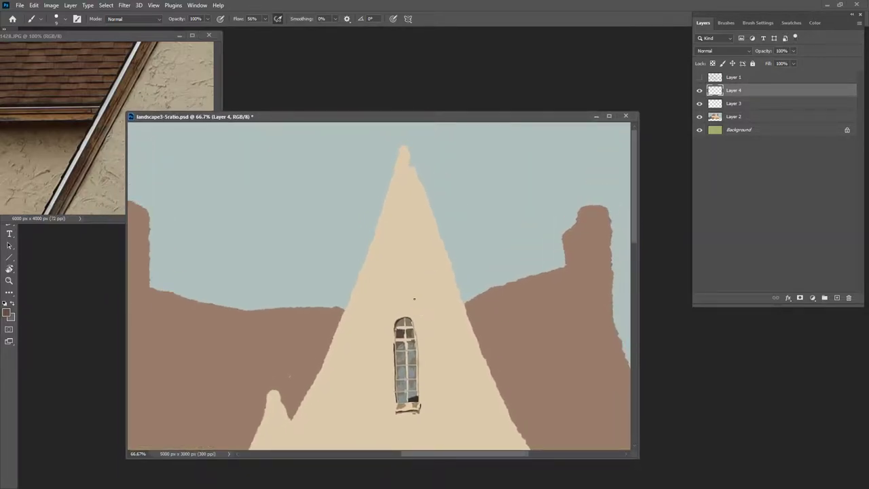
{"action": "left_click_drag", "start_coordinate": [399, 156], "coordinate": [386, 193]}
{"action": "key", "text": "ctrl+z"}
{"action": "left_click", "coordinate": [293, 420], "text": "shift"}
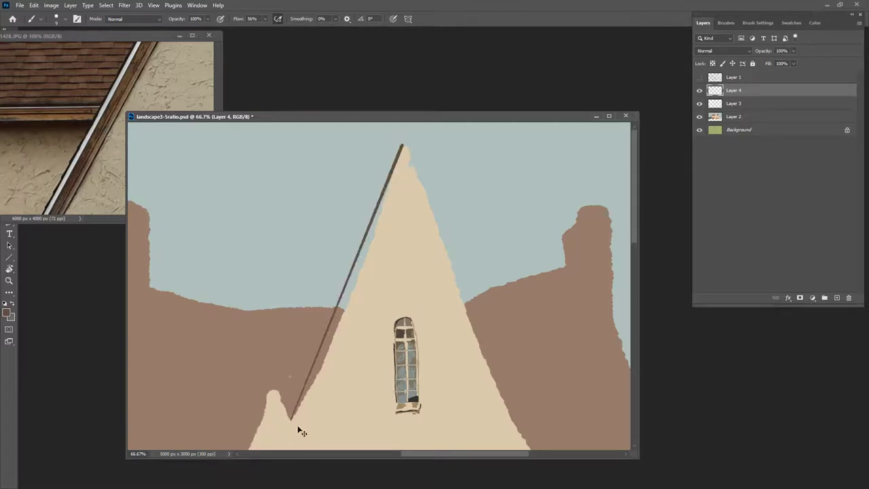
{"action": "key", "text": "ctrl+z"}
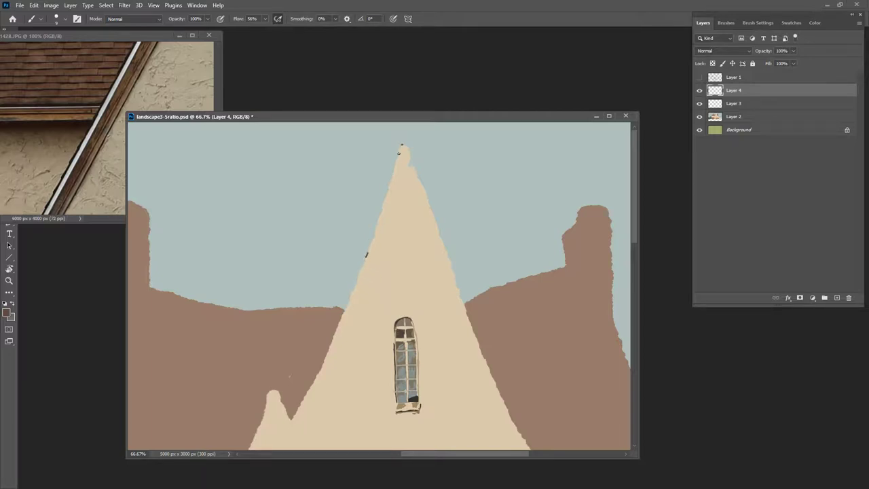
Step: Outline the gable's left edge with straight dark brown segments from peak to notch, and merge the layers down into Layer 2
{"action": "left_click", "coordinate": [401, 145], "text": "shift"}
{"action": "left_click", "coordinate": [333, 337], "text": "shift"}
{"action": "left_click", "coordinate": [315, 377], "text": "shift"}
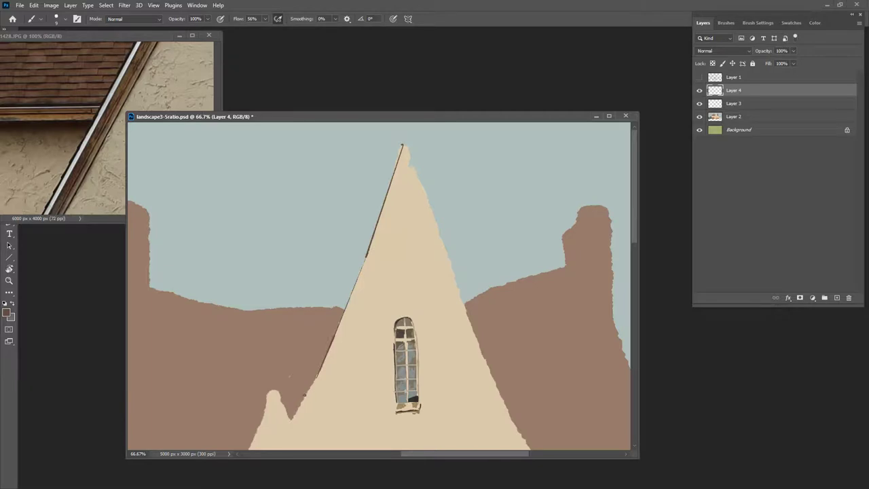
{"action": "left_click", "coordinate": [291, 418], "text": "shift"}
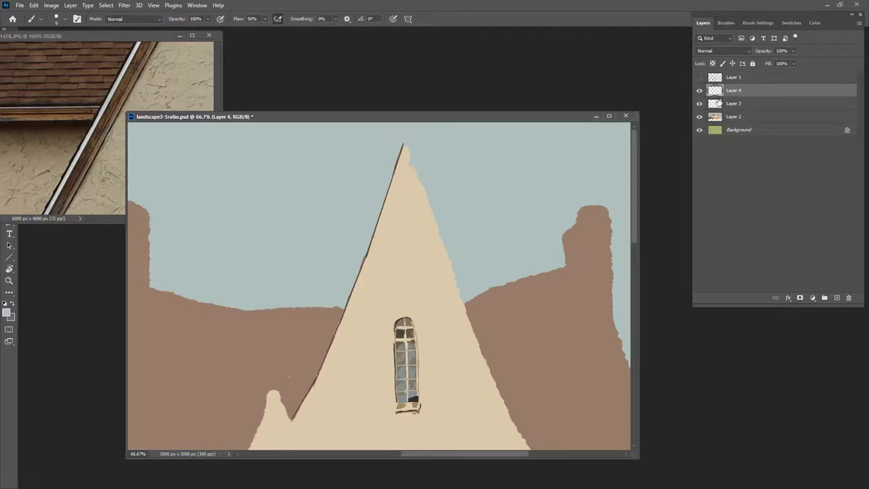
{"action": "key", "text": "ctrl+e"}
{"action": "key", "text": "ctrl+e"}
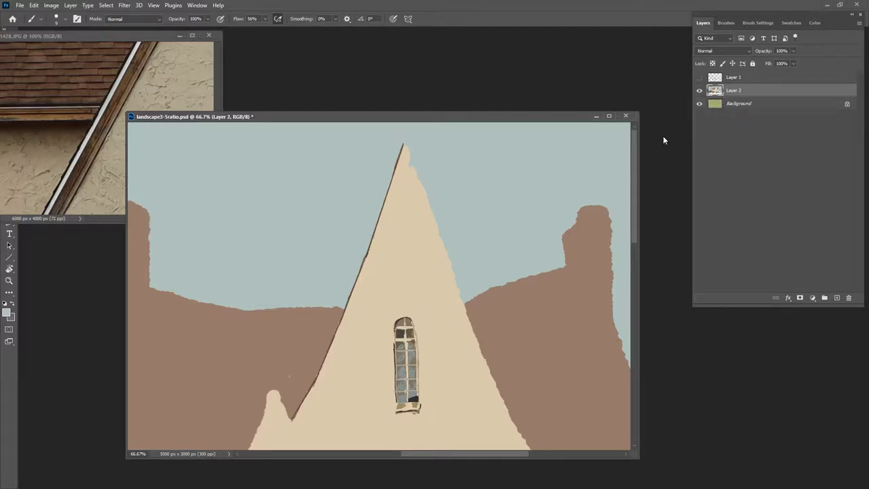
Step: Set the paint colour to a pale warm grey with hue 36, saturation 7% and brightness 83%
{"action": "left_click_drag", "start_coordinate": [633, 204], "coordinate": [635, 227]}
{"action": "left_click_drag", "start_coordinate": [635, 243], "coordinate": [640, 204]}
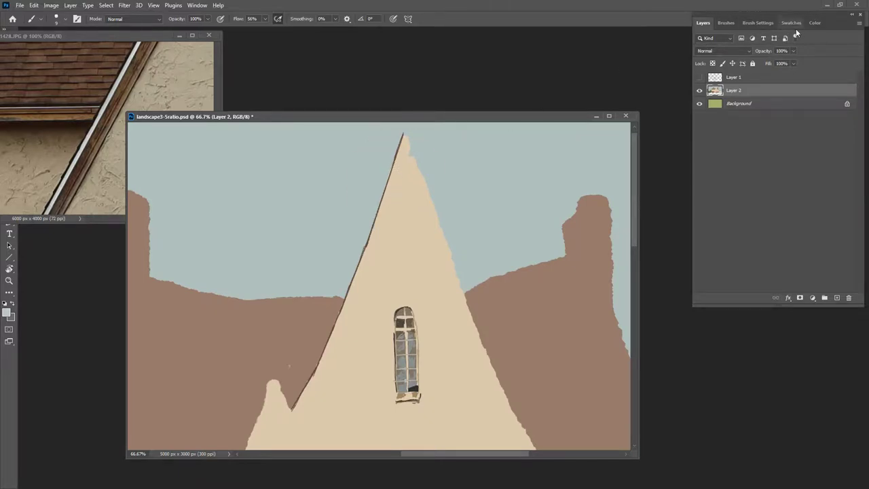
{"action": "left_click", "coordinate": [815, 22]}
{"action": "left_click_drag", "start_coordinate": [761, 111], "coordinate": [748, 110]}
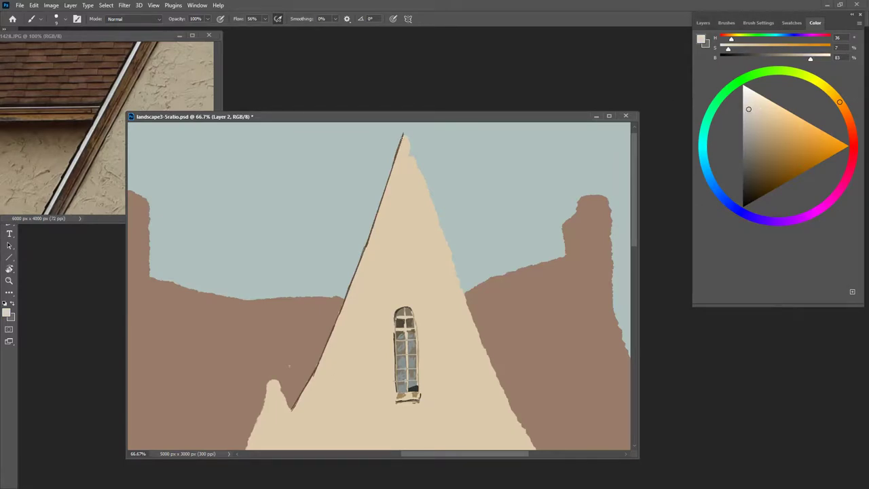
Step: Thin the upper dark outline on the gable by painting the sampled wall beige straight along its inner side, down from the peak
{"action": "key", "text": "["}
{"action": "left_click", "coordinate": [368, 242], "text": "alt"}
{"action": "left_click", "coordinate": [405, 136]}
{"action": "left_click", "coordinate": [369, 244], "text": "shift"}
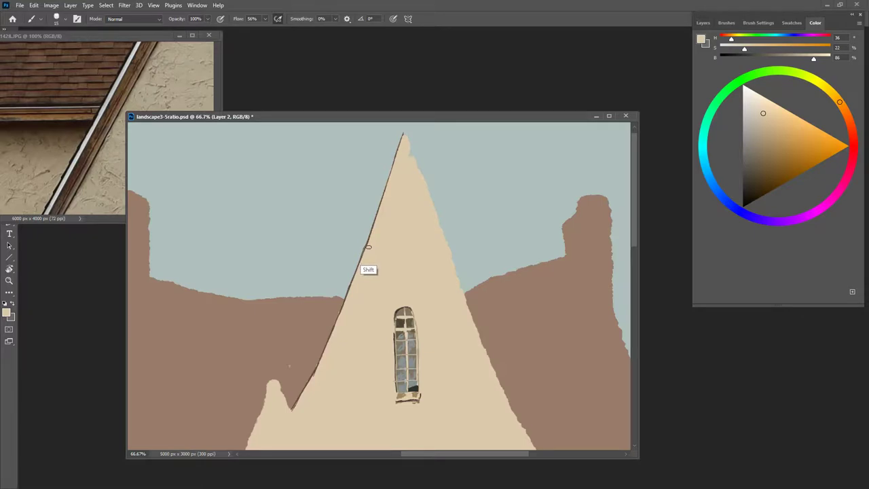
Step: On a new layer above Layer 2, paint a pale warm grey strip just inside the gable's left dark outline, from peak to notch
{"action": "left_click", "coordinate": [704, 23]}
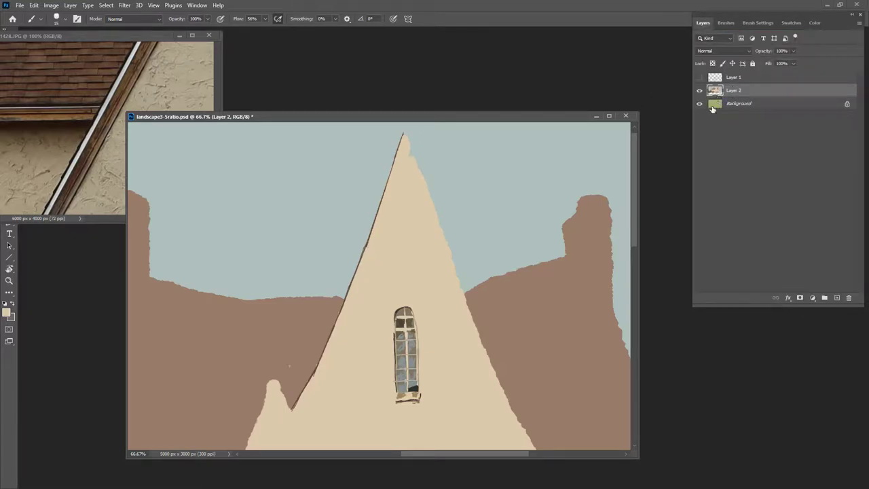
{"action": "left_click", "coordinate": [813, 22]}
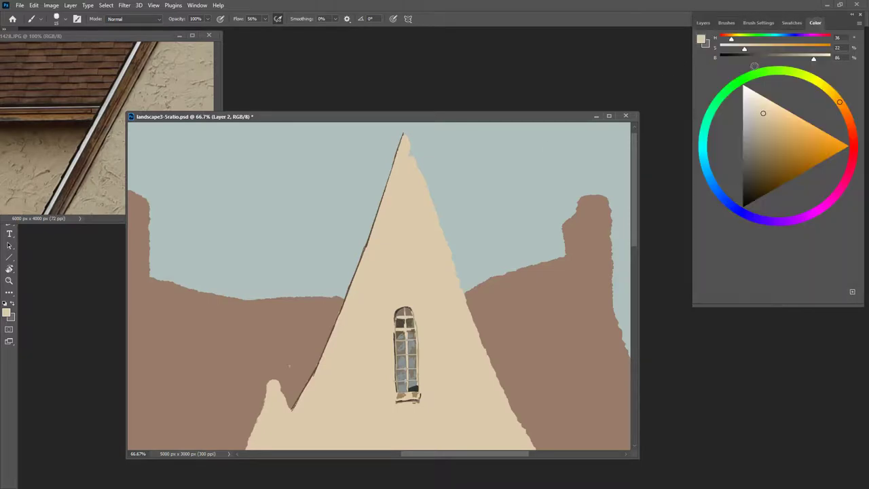
{"action": "left_click_drag", "start_coordinate": [761, 114], "coordinate": [747, 103]}
{"action": "left_click", "coordinate": [704, 23]}
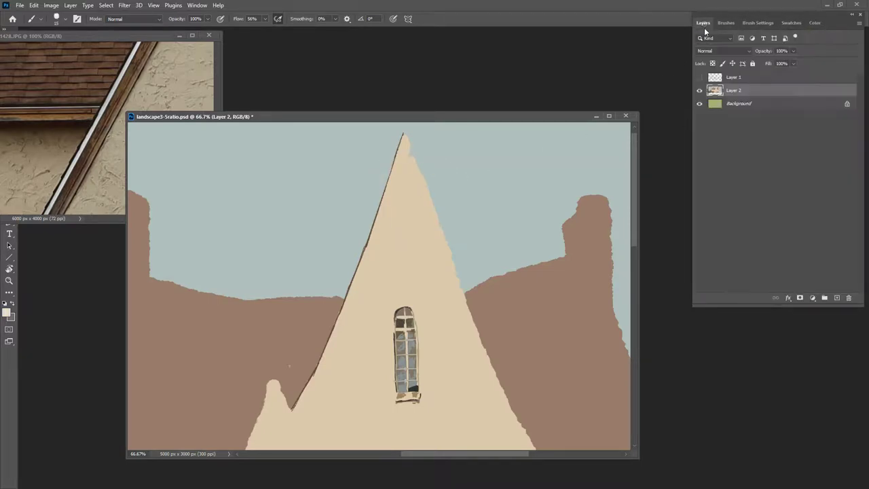
{"action": "left_click", "coordinate": [837, 298]}
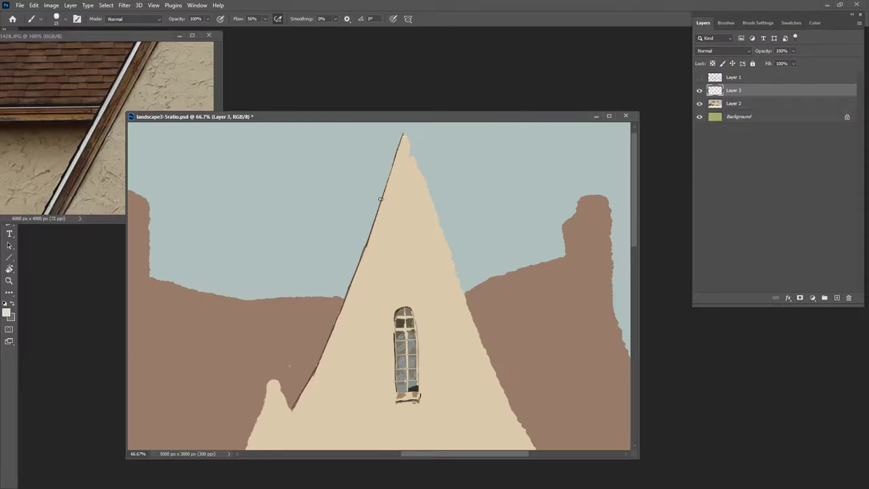
{"action": "key", "text": "shift"}
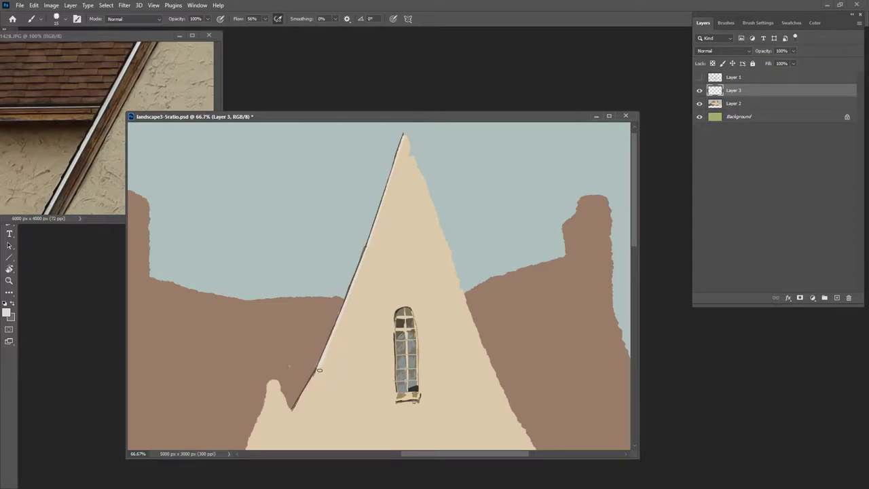
{"action": "left_click", "coordinate": [294, 411], "text": "shift"}
Step: Sample the roof brown and adjust the paint colour to a tan with hue 28, saturation 36% and brightness 72%
{"action": "left_click", "coordinate": [322, 330], "text": "alt"}
{"action": "left_click", "coordinate": [815, 22]}
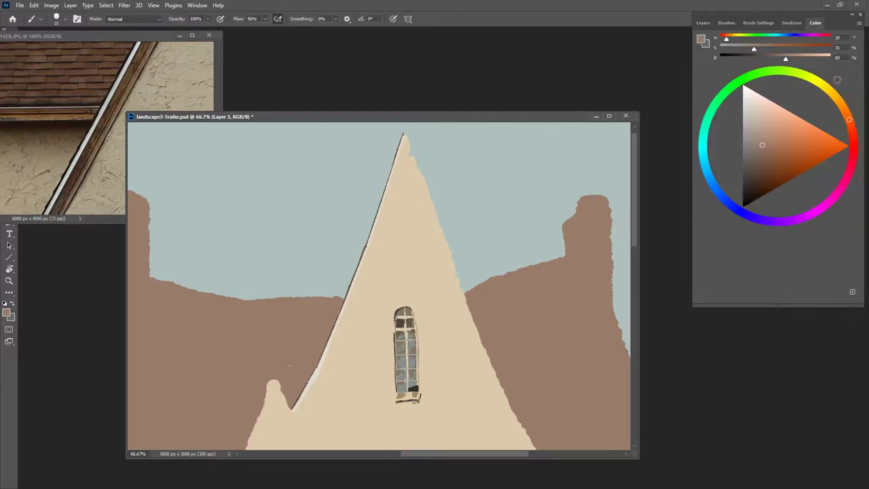
{"action": "left_click_drag", "start_coordinate": [849, 120], "coordinate": [845, 111]}
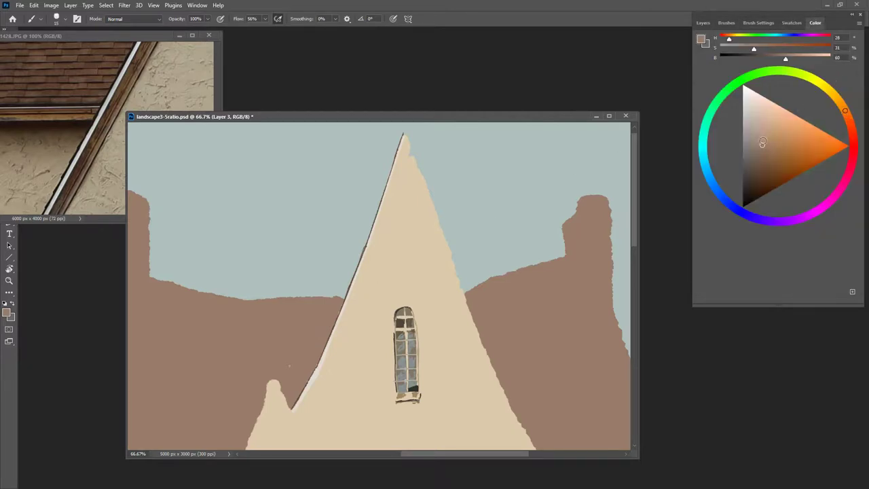
{"action": "left_click_drag", "start_coordinate": [761, 144], "coordinate": [770, 134]}
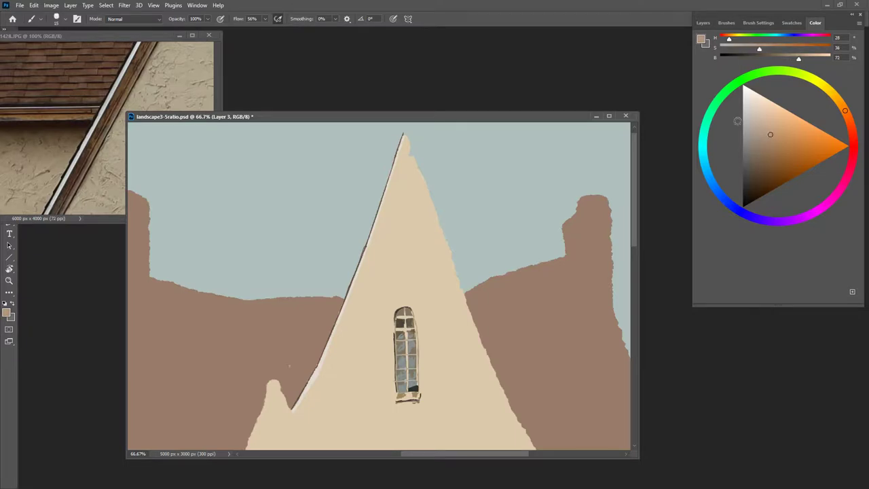
Step: Paint a tan trim band in straight segments along the inner side of the pale strip, from the gable's peak to the notch
{"action": "left_click", "coordinate": [405, 139]}
{"action": "left_click", "coordinate": [370, 245], "text": "shift"}
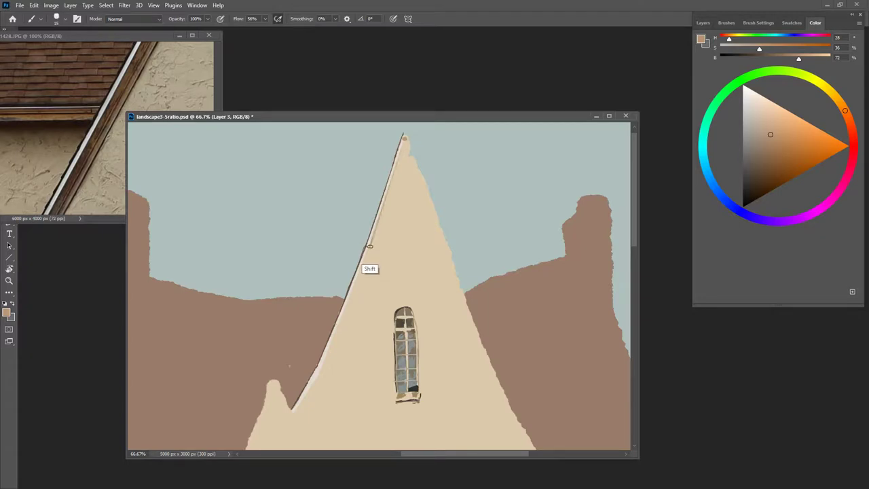
{"action": "left_click", "coordinate": [404, 142], "text": "shift"}
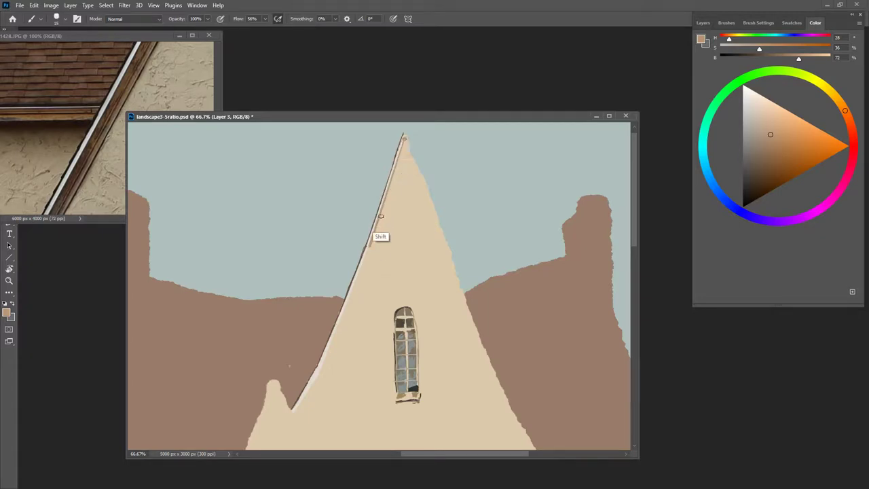
{"action": "left_click", "coordinate": [404, 146], "text": "shift"}
{"action": "left_click", "coordinate": [344, 315], "text": "shift"}
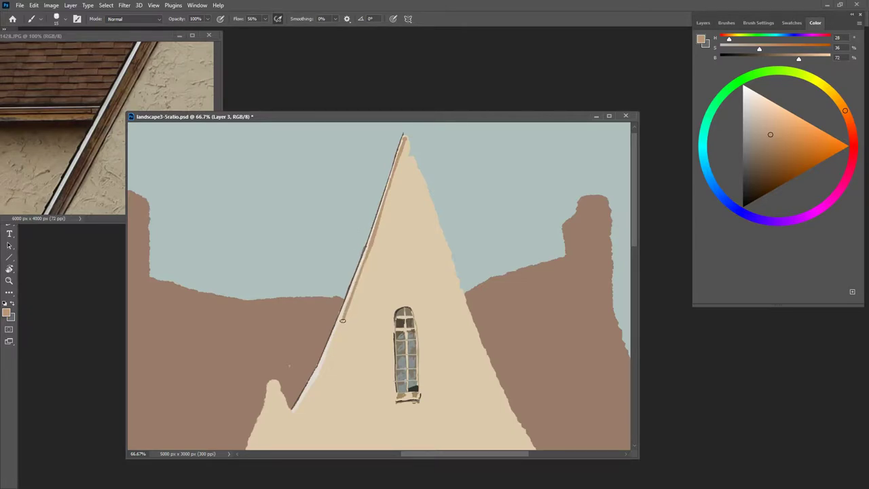
{"action": "left_click", "coordinate": [324, 368], "text": "shift"}
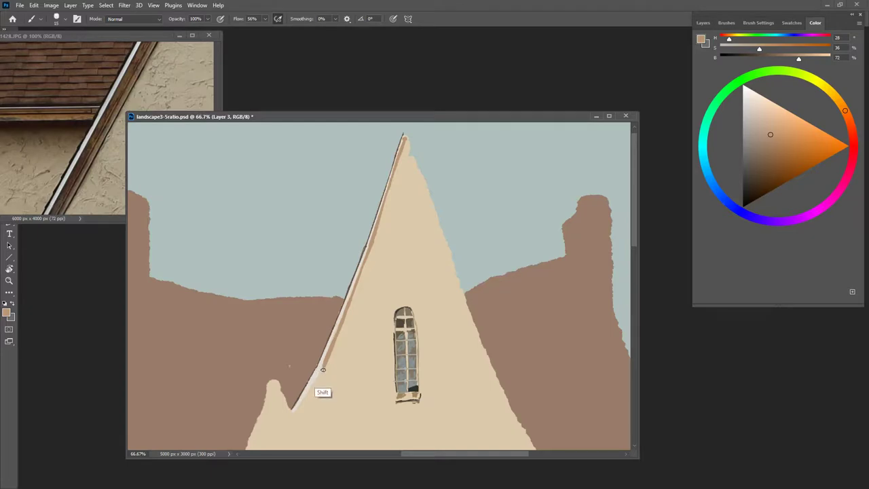
{"action": "left_click", "coordinate": [296, 410], "text": "shift"}
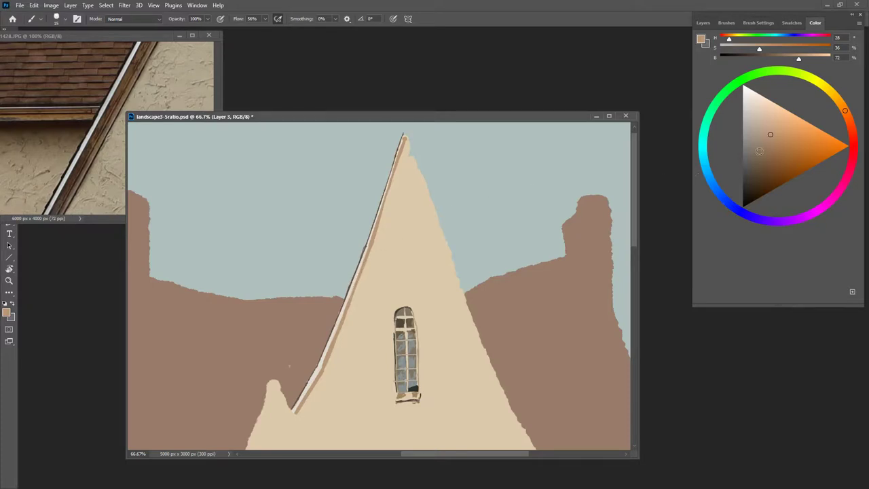
Step: Set the paint colour to a dark brown with hue 28, saturation 21% and brightness 30%, and shrink the brush for fine lines
{"action": "left_click_drag", "start_coordinate": [769, 154], "coordinate": [750, 174]}
{"action": "key", "text": "bracketleft"}
{"action": "key", "text": "bracketleft"}
{"action": "key", "text": "bracketleft"}
{"action": "key", "text": "bracketleft"}
{"action": "key", "text": "bracketleft"}
{"action": "key", "text": "bracketleft"}
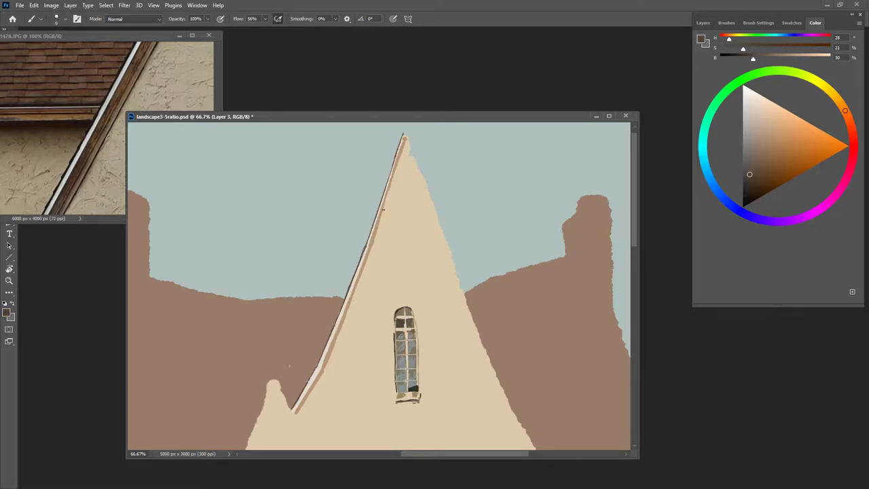
{"action": "left_click_drag", "start_coordinate": [384, 201], "coordinate": [352, 273]}
{"action": "key", "text": "ctrl+z"}
{"action": "key", "text": "ctrl+z"}
Step: Shade the tan trim with thin lines from peak to notch in a dark greyish brown of hue 28, saturation 16%, brightness 37%
{"action": "left_click", "coordinate": [749, 166]}
{"action": "left_click", "coordinate": [749, 164]}
{"action": "left_click", "coordinate": [376, 239], "text": "shift"}
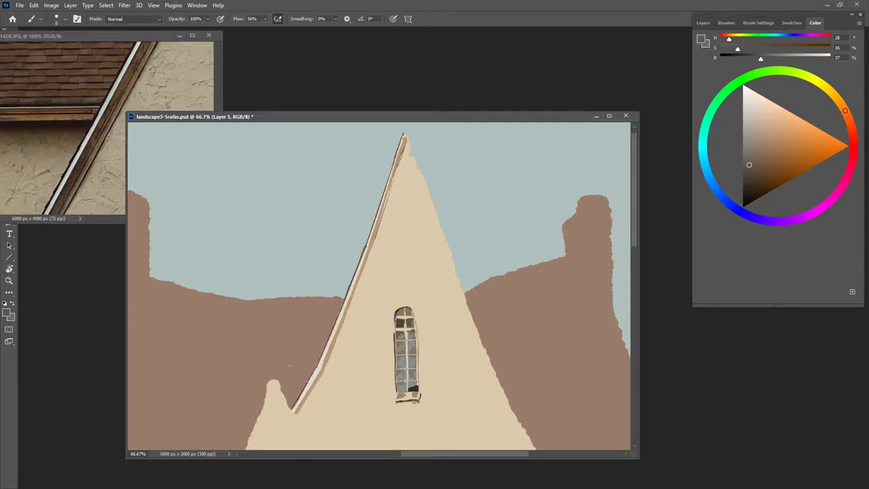
{"action": "left_click_drag", "start_coordinate": [387, 195], "coordinate": [383, 209]}
{"action": "left_click", "coordinate": [388, 192], "text": "shift"}
{"action": "left_click", "coordinate": [379, 218], "text": "shift"}
{"action": "left_click", "coordinate": [379, 224], "text": "shift"}
{"action": "left_click", "coordinate": [365, 257], "text": "shift"}
{"action": "left_click", "coordinate": [330, 347], "text": "shift"}
{"action": "left_click", "coordinate": [326, 361], "text": "shift"}
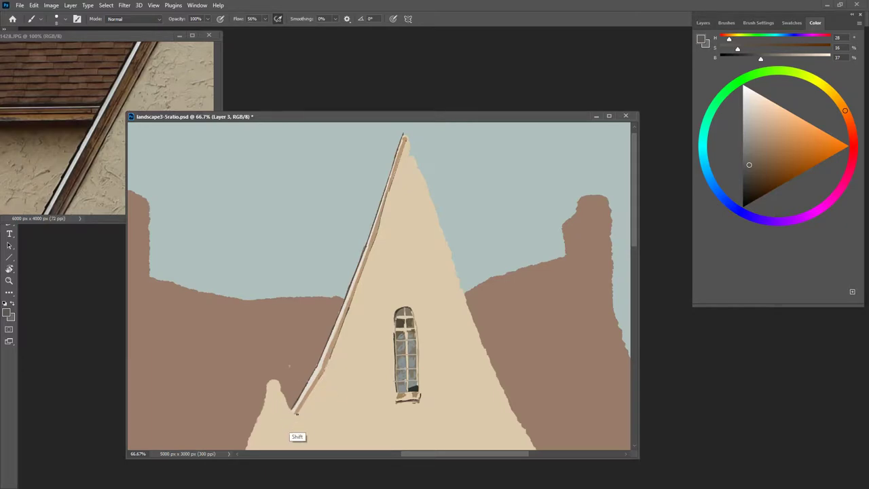
{"action": "left_click", "coordinate": [298, 412], "text": "shift"}
{"action": "left_click_drag", "start_coordinate": [400, 162], "coordinate": [390, 188]}
{"action": "left_click_drag", "start_coordinate": [371, 248], "coordinate": [359, 279]}
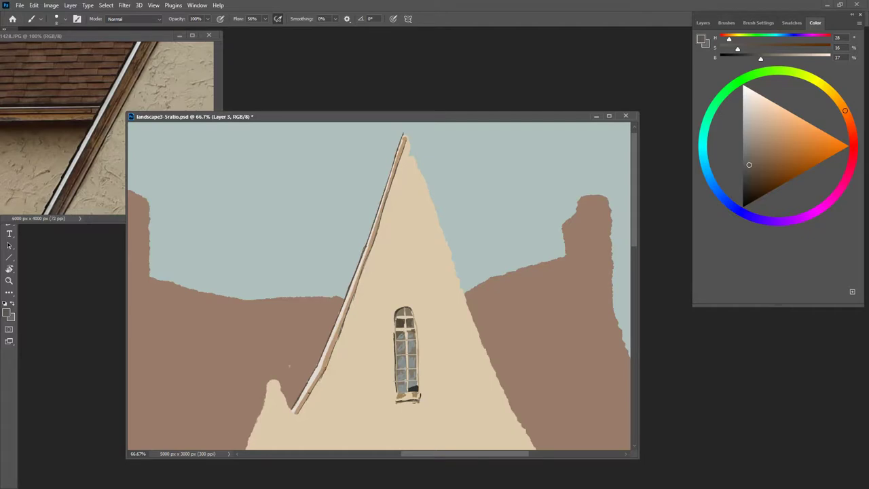
Step: With the sampled roof brown and a 30 px brush, extend the roof's left eave tip and fill in the ridge beside the left chimney
{"action": "scroll", "coordinate": [290, 411], "scroll_direction": "down", "scroll_amount": 5}
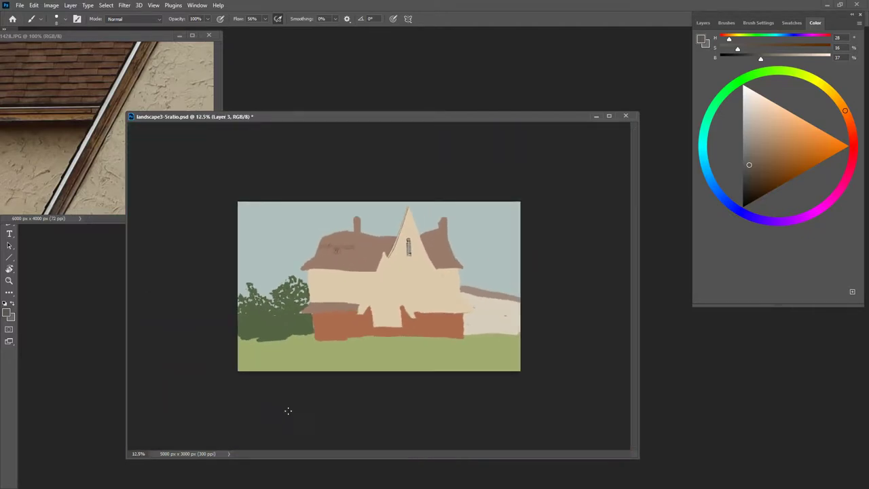
{"action": "scroll", "coordinate": [290, 416], "scroll_direction": "up", "scroll_amount": 1}
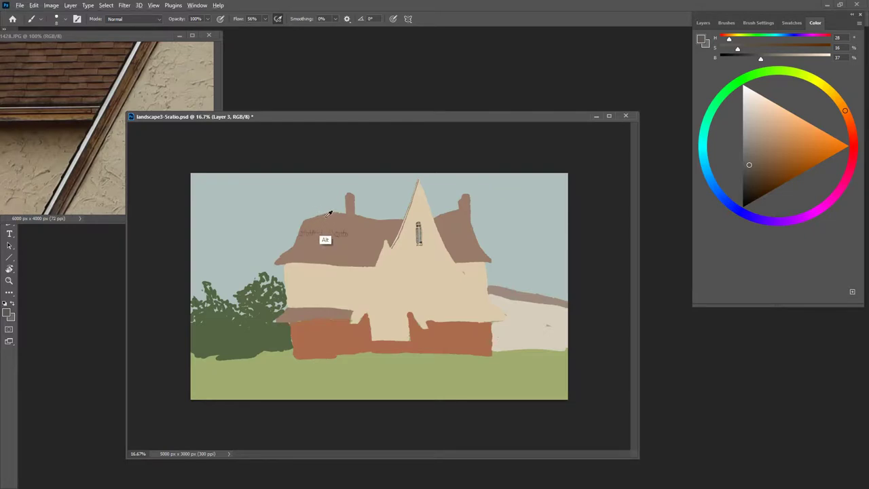
{"action": "left_click", "coordinate": [307, 219], "text": "alt"}
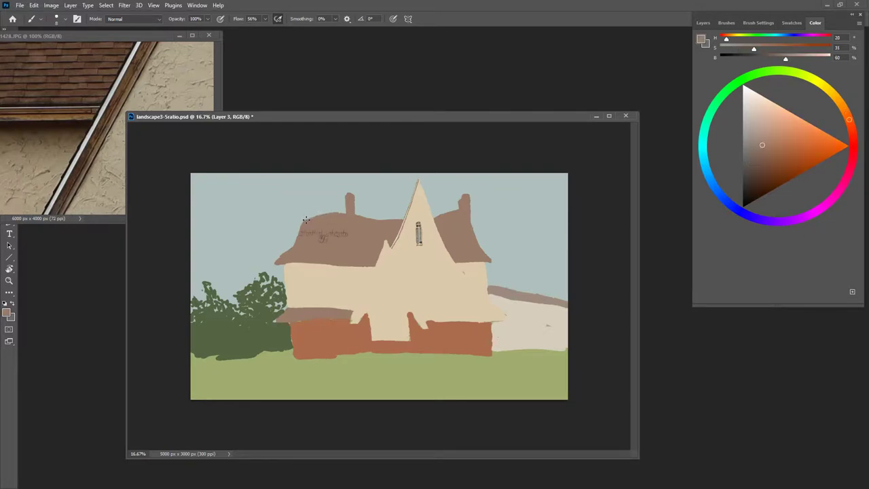
{"action": "left_click", "coordinate": [703, 23]}
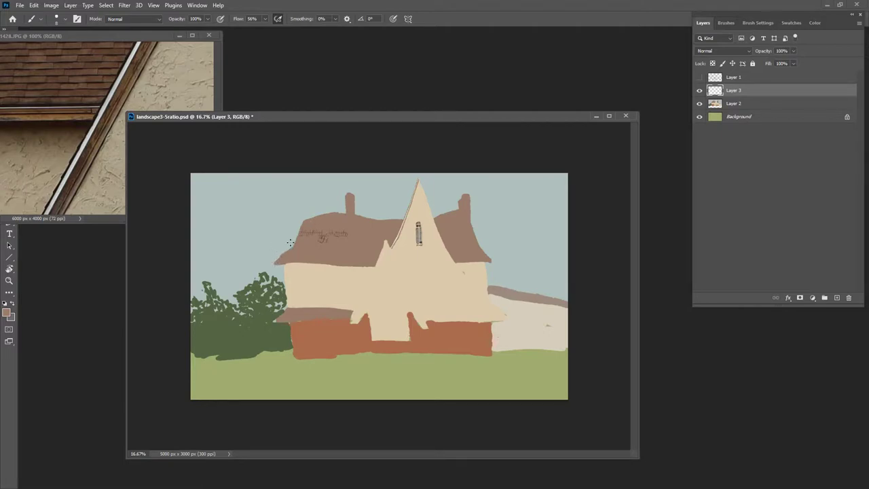
{"action": "key", "text": "bracketright"}
{"action": "key", "text": "bracketright"}
{"action": "key", "text": "bracketright"}
{"action": "left_click_drag", "start_coordinate": [270, 266], "coordinate": [277, 264]}
{"action": "left_click_drag", "start_coordinate": [358, 216], "coordinate": [369, 218]}
Step: Show the Layer 1 sketch over the painting, and view the reference photo's upper-floor window at 50%
{"action": "left_click", "coordinate": [700, 76]}
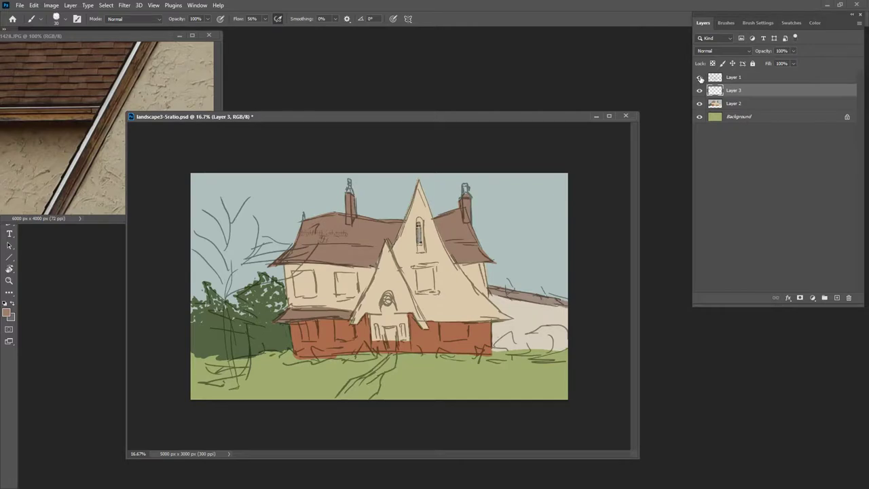
{"action": "left_click", "coordinate": [164, 34]}
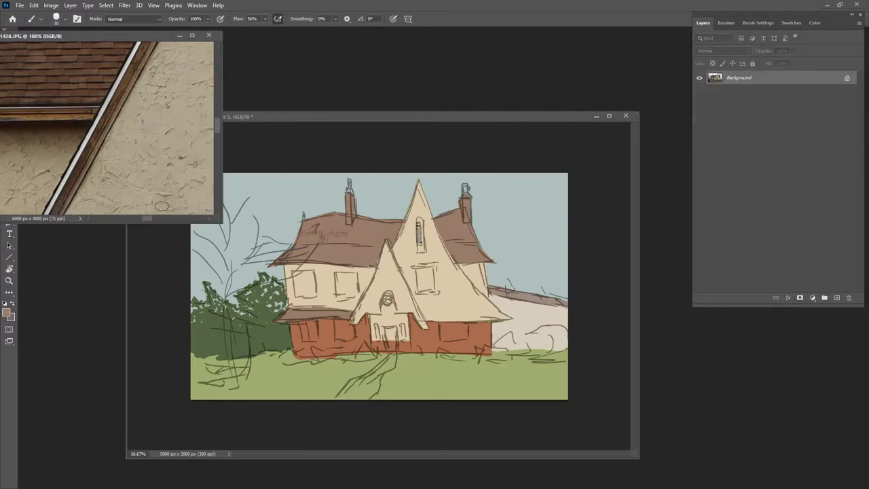
{"action": "left_click_drag", "start_coordinate": [149, 216], "coordinate": [137, 216]}
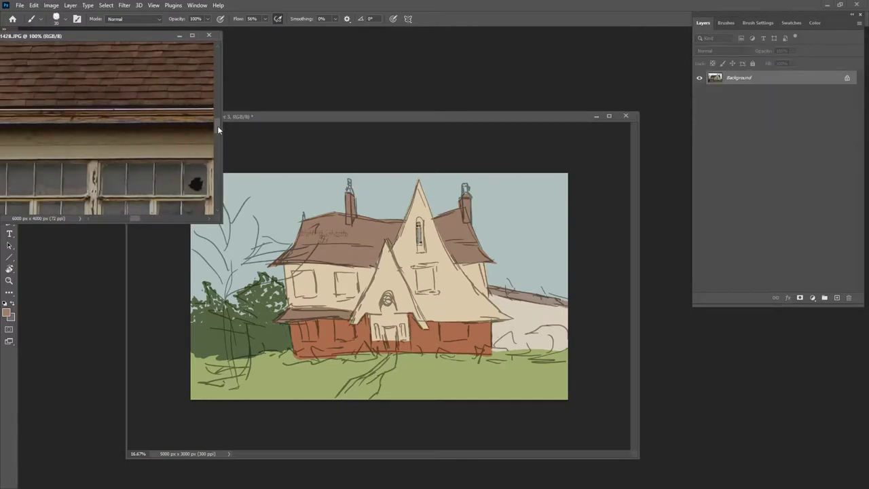
{"action": "left_click_drag", "start_coordinate": [217, 126], "coordinate": [214, 137]}
{"action": "key", "text": "ctrl+minus"}
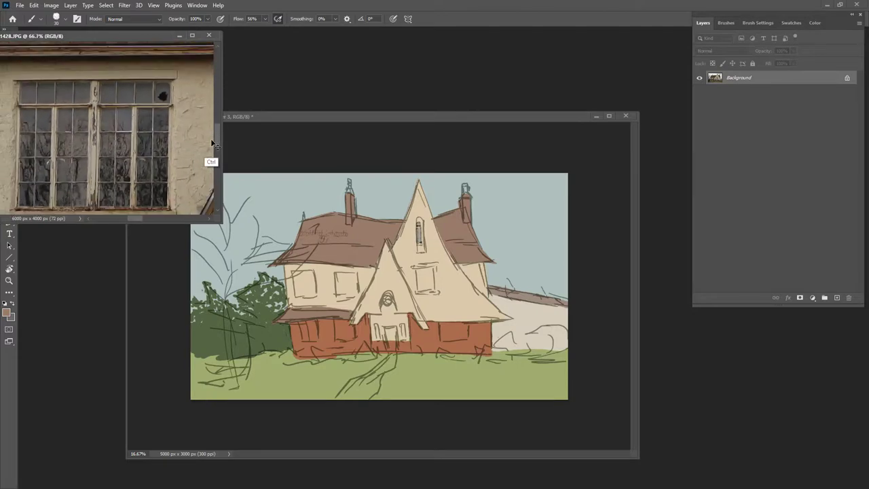
{"action": "key", "text": "ctrl+minus"}
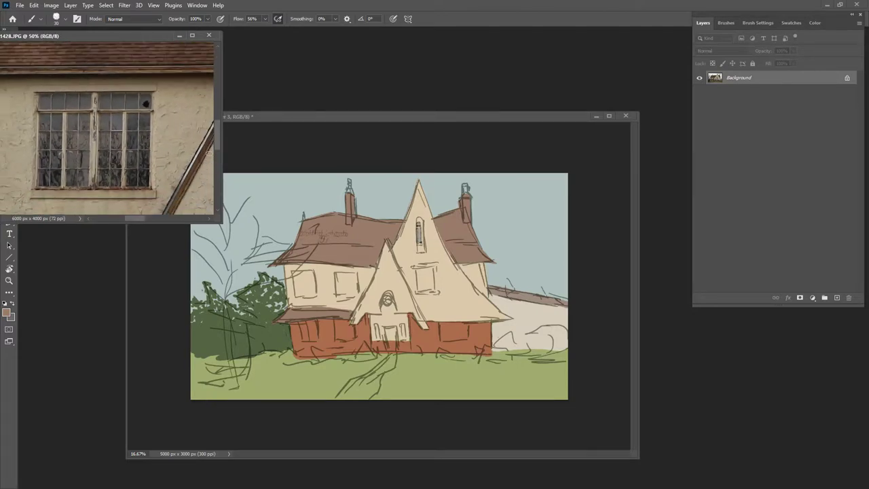
{"action": "key", "text": "ctrl+minus"}
{"action": "key", "text": "ctrl+minus"}
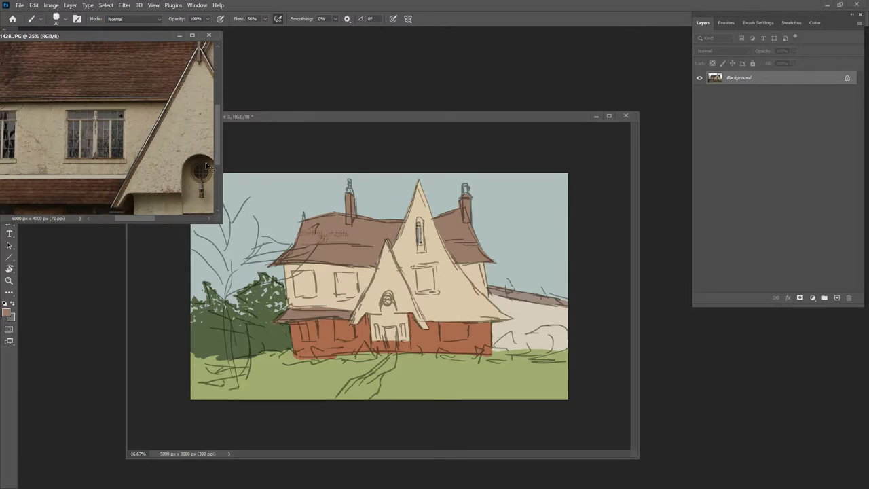
{"action": "key", "text": "ctrl+plus"}
{"action": "key", "text": "ctrl+plus"}
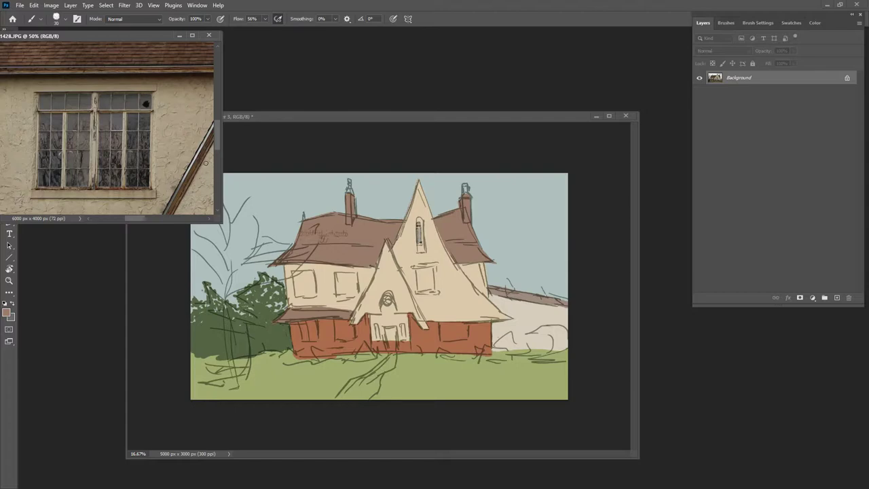
Step: Return to the painting and merge Layer 3 down into Layer 2
{"action": "left_click", "coordinate": [726, 22]}
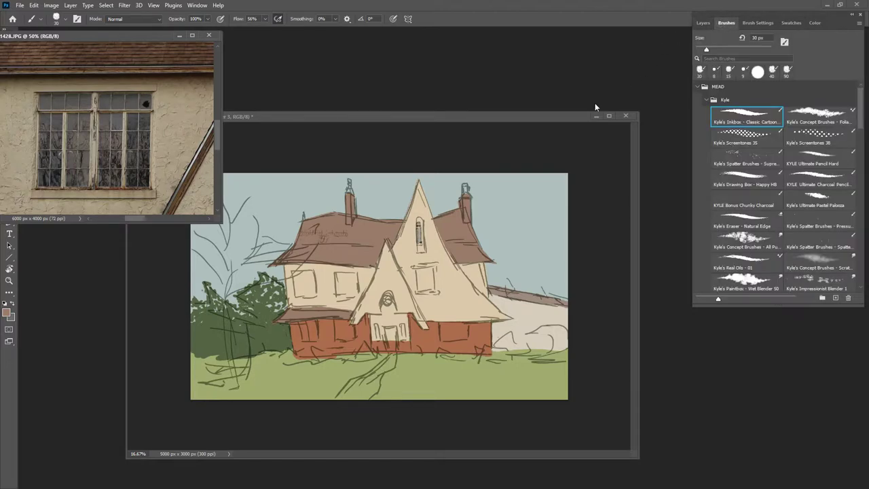
{"action": "key", "text": "F7"}
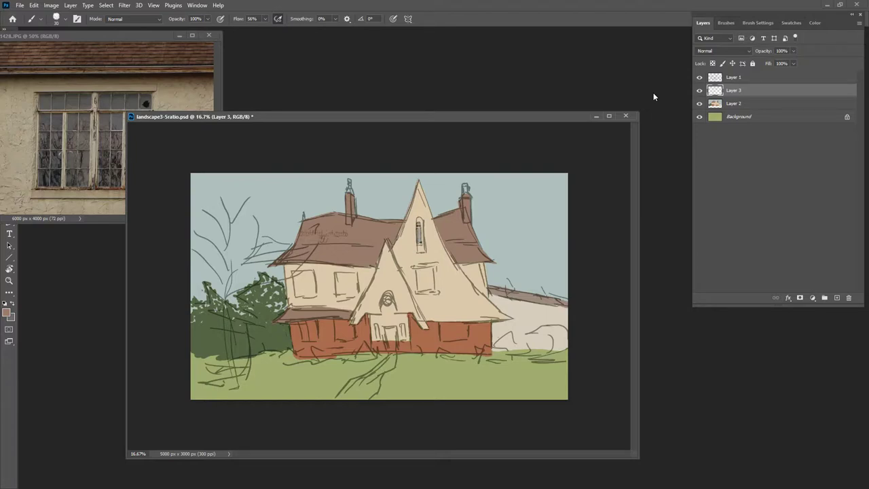
{"action": "key", "text": "ctrl+e"}
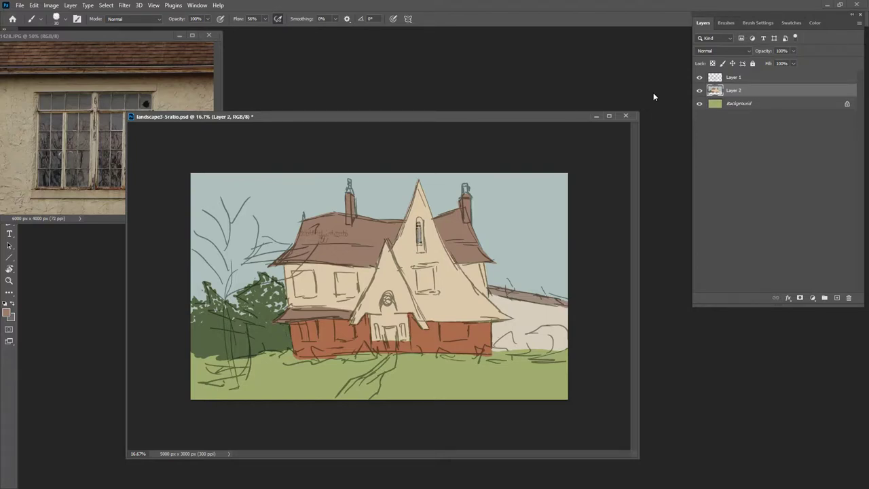
Step: Sample the arched window's blue-grey glass and block in the two upper-floor windows left of the gable with a 70 px brush
{"action": "left_click", "coordinate": [420, 231], "text": "alt"}
{"action": "key", "text": "bracketright"}
{"action": "key", "text": "bracketright"}
{"action": "key", "text": "bracketright"}
{"action": "key", "text": "bracketright"}
{"action": "key", "text": "bracketright"}
{"action": "left_click_drag", "start_coordinate": [338, 278], "coordinate": [338, 286]}
{"action": "mouse_move", "coordinate": [336, 275]}
{"action": "left_mouse_down"}
{"action": "mouse_move", "coordinate": [354, 275]}
{"action": "mouse_move", "coordinate": [358, 293]}
{"action": "mouse_move", "coordinate": [338, 290]}
{"action": "mouse_move", "coordinate": [353, 290]}
{"action": "left_mouse_up"}
{"action": "mouse_move", "coordinate": [301, 279]}
{"action": "left_mouse_down"}
{"action": "mouse_move", "coordinate": [296, 295]}
{"action": "mouse_move", "coordinate": [315, 293]}
{"action": "mouse_move", "coordinate": [296, 277]}
{"action": "mouse_move", "coordinate": [298, 291]}
{"action": "mouse_move", "coordinate": [313, 292]}
{"action": "mouse_move", "coordinate": [301, 280]}
{"action": "mouse_move", "coordinate": [304, 290]}
{"action": "mouse_move", "coordinate": [354, 290]}
{"action": "mouse_move", "coordinate": [357, 279]}
{"action": "left_mouse_up"}
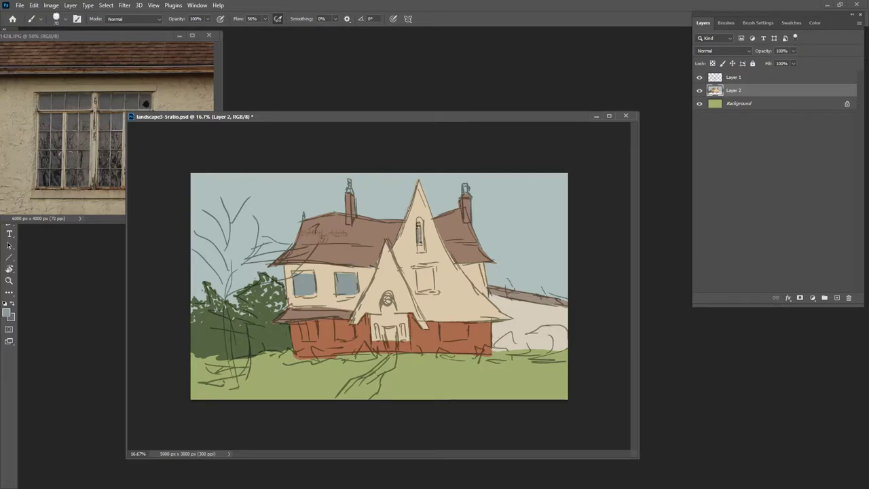
Step: Block in the sketched rectangular window below the gable's arched window in blue-grey, and touch up the top of the leftmost window
{"action": "left_click", "coordinate": [699, 77]}
{"action": "left_click", "coordinate": [700, 77]}
{"action": "mouse_move", "coordinate": [418, 271]}
{"action": "left_mouse_down"}
{"action": "mouse_move", "coordinate": [430, 289]}
{"action": "mouse_move", "coordinate": [423, 271]}
{"action": "mouse_move", "coordinate": [421, 287]}
{"action": "mouse_move", "coordinate": [433, 287]}
{"action": "mouse_move", "coordinate": [428, 268]}
{"action": "left_mouse_up"}
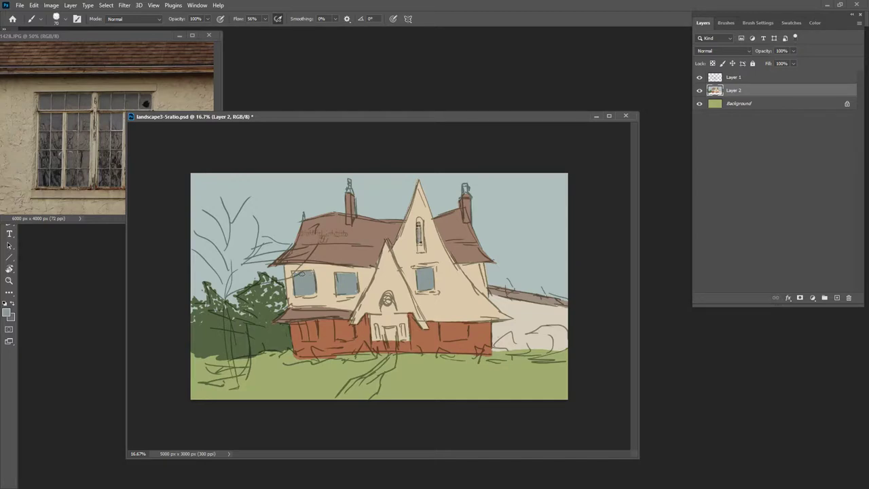
{"action": "left_click_drag", "start_coordinate": [302, 273], "coordinate": [296, 275]}
Step: Add a layer above Layer 2, sample the cream wall colour, hide the Layer 1 sketch, and paint an oversized window frame outline
{"action": "left_click", "coordinate": [834, 298]}
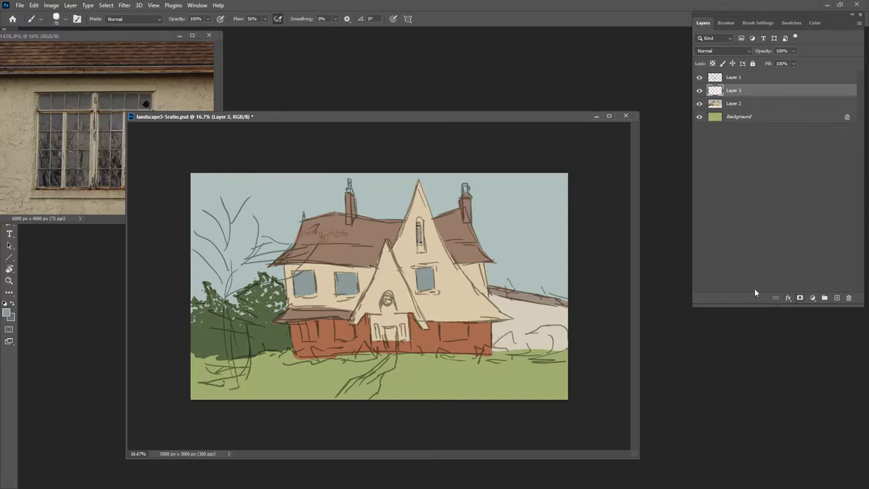
{"action": "left_click", "coordinate": [436, 252], "text": "alt"}
{"action": "left_click_drag", "start_coordinate": [339, 243], "coordinate": [341, 324]}
{"action": "left_click", "coordinate": [699, 77]}
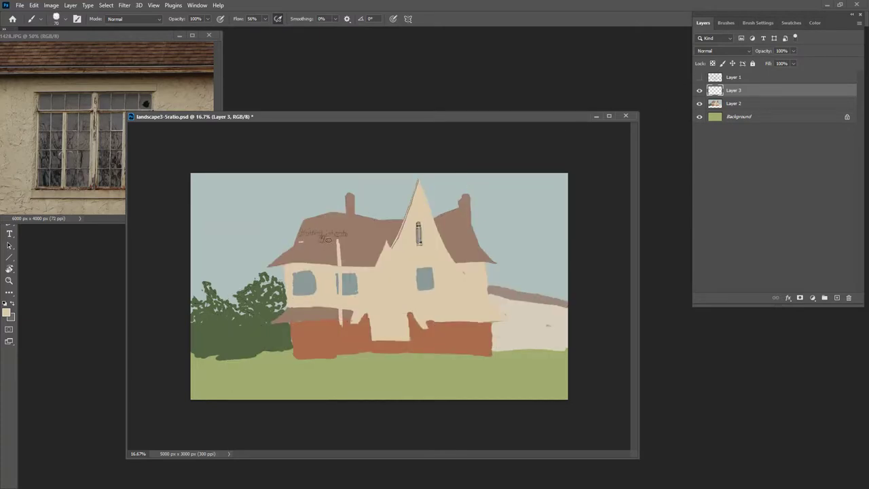
{"action": "left_click_drag", "start_coordinate": [299, 241], "coordinate": [395, 239]}
{"action": "mouse_move", "coordinate": [373, 237]}
{"action": "left_mouse_down"}
{"action": "mouse_move", "coordinate": [299, 241]}
{"action": "mouse_move", "coordinate": [297, 296]}
{"action": "left_mouse_up"}
{"action": "left_click_drag", "start_coordinate": [292, 248], "coordinate": [296, 296]}
{"action": "left_click_drag", "start_coordinate": [292, 328], "coordinate": [369, 328]}
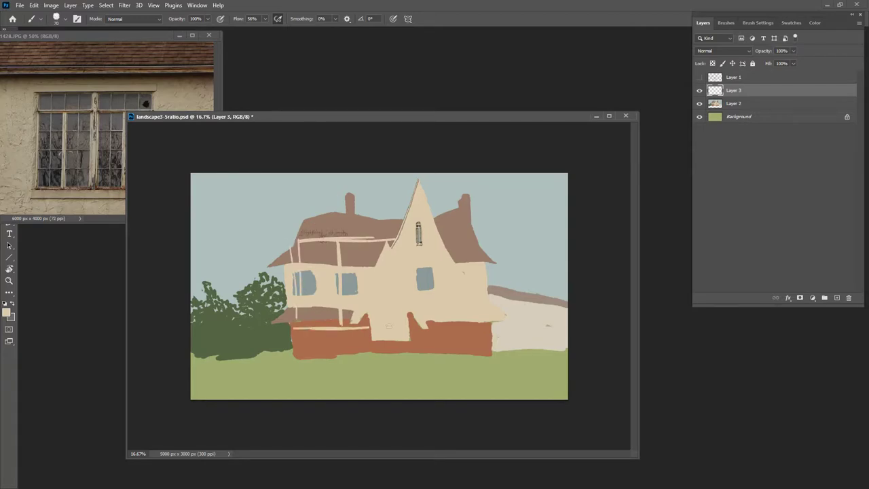
Step: Fill the oversized frame with a cream crossbar, vertical mullions and horizontal glazing bars to form the pane grid
{"action": "left_click_drag", "start_coordinate": [384, 232], "coordinate": [384, 253]}
{"action": "left_click_drag", "start_coordinate": [300, 261], "coordinate": [380, 256]}
{"action": "left_click_drag", "start_coordinate": [319, 287], "coordinate": [323, 325]}
{"action": "left_click_drag", "start_coordinate": [361, 264], "coordinate": [365, 325]}
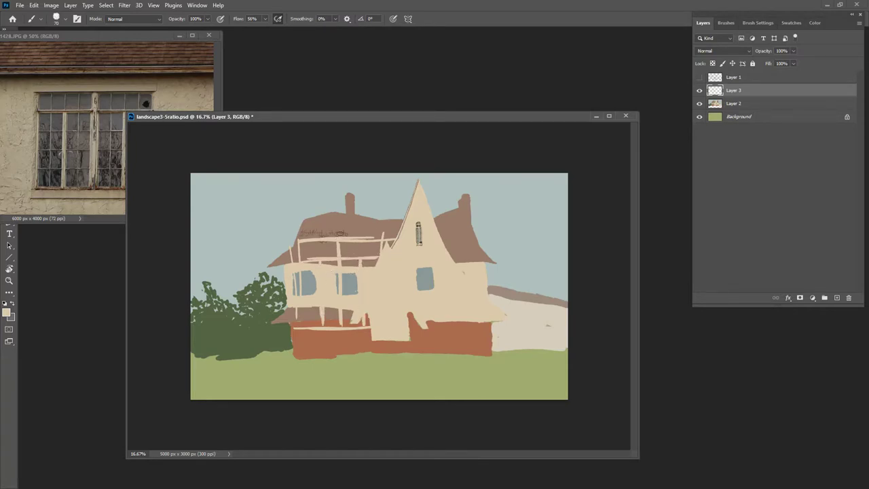
{"action": "mouse_move", "coordinate": [315, 241]}
{"action": "left_mouse_down"}
{"action": "mouse_move", "coordinate": [321, 263]}
{"action": "mouse_move", "coordinate": [329, 240]}
{"action": "mouse_move", "coordinate": [349, 240]}
{"action": "mouse_move", "coordinate": [352, 261]}
{"action": "mouse_move", "coordinate": [375, 258]}
{"action": "left_mouse_up"}
{"action": "mouse_move", "coordinate": [298, 283]}
{"action": "left_mouse_down"}
{"action": "mouse_move", "coordinate": [359, 281]}
{"action": "mouse_move", "coordinate": [361, 293]}
{"action": "left_mouse_up"}
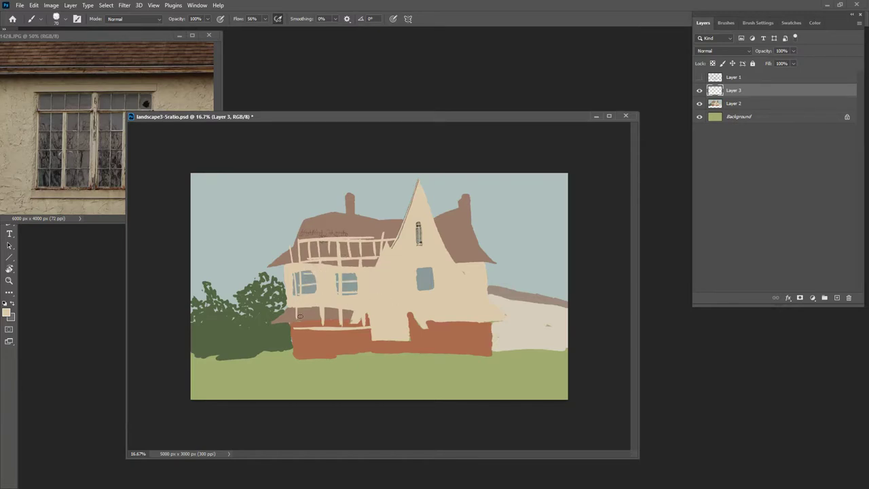
{"action": "left_click_drag", "start_coordinate": [298, 316], "coordinate": [341, 317]}
Step: Scale the painted grid down to 25.42% and fit it over the upper-floor window nearest the gable
{"action": "key", "text": "ctrl+t"}
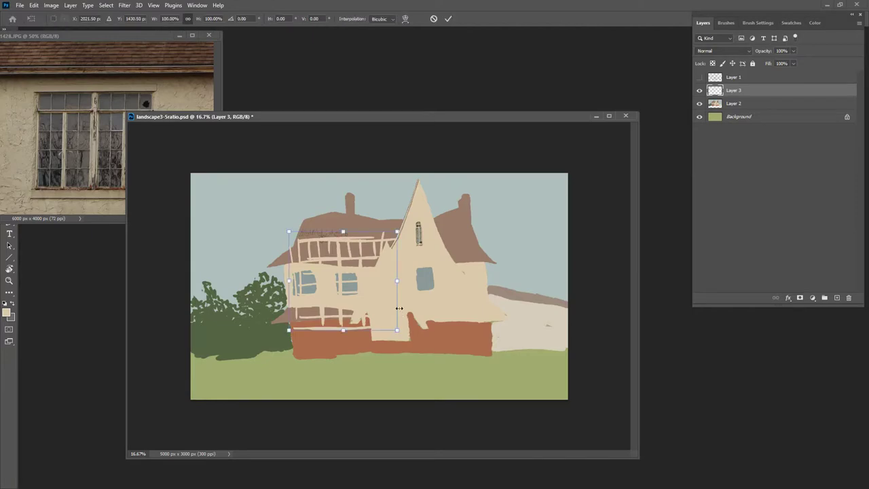
{"action": "left_click_drag", "start_coordinate": [399, 230], "coordinate": [335, 283]}
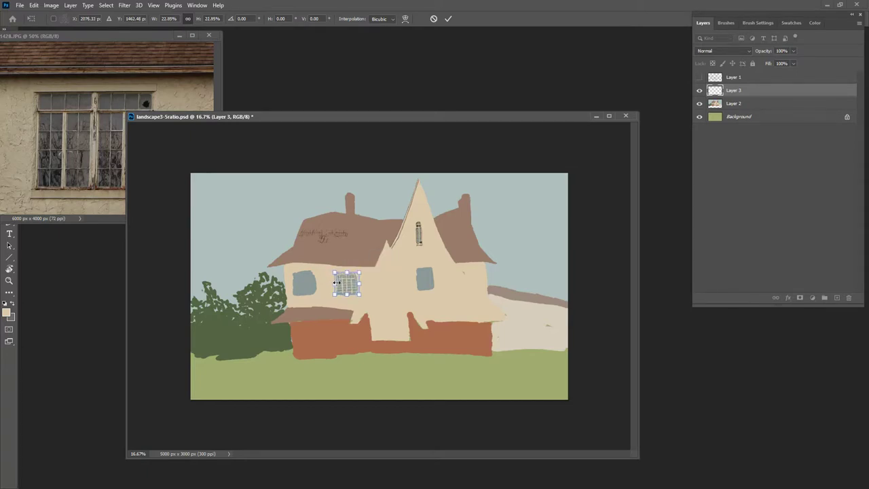
{"action": "key", "text": "ctrl+plus"}
{"action": "key", "text": "ctrl+plus"}
{"action": "key", "text": "ctrl+plus"}
{"action": "key", "text": "ctrl+plus"}
{"action": "key", "text": "ctrl+plus"}
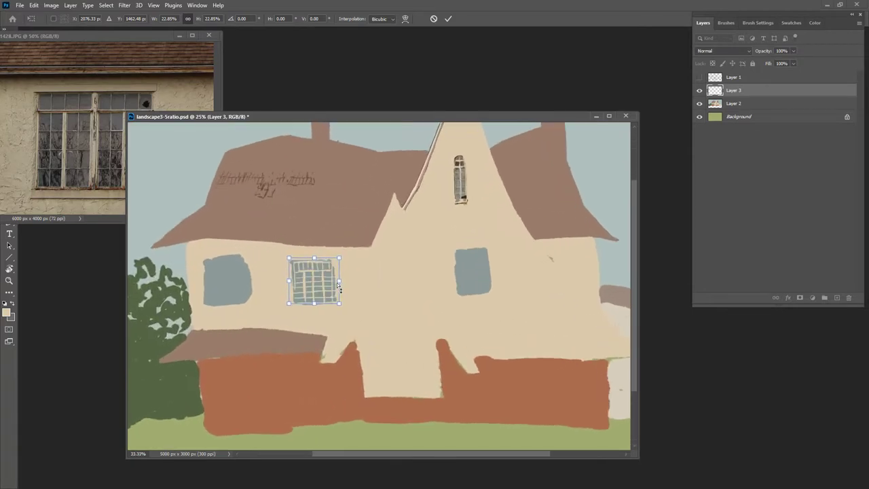
{"action": "left_click_drag", "start_coordinate": [337, 282], "coordinate": [510, 260]}
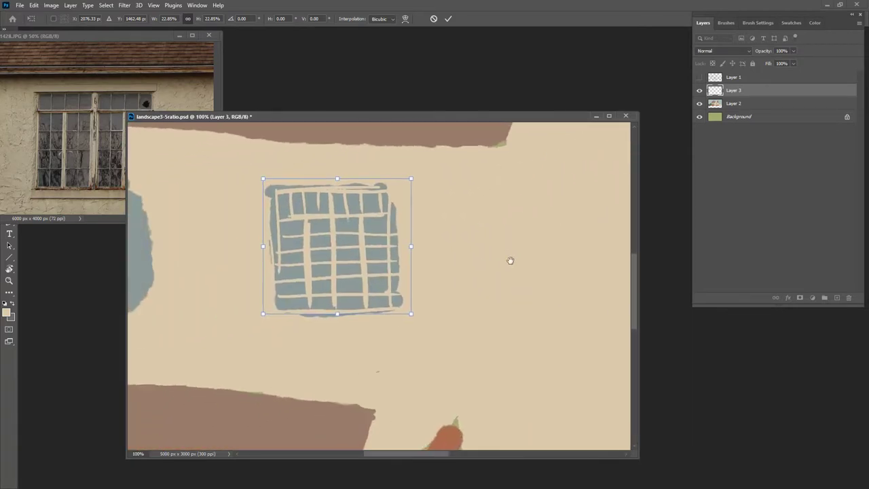
{"action": "mouse_move", "coordinate": [260, 179]}
{"action": "left_mouse_down"}
{"action": "mouse_move", "coordinate": [254, 172]}
{"action": "mouse_move", "coordinate": [272, 184]}
{"action": "mouse_move", "coordinate": [249, 173]}
{"action": "left_mouse_up"}
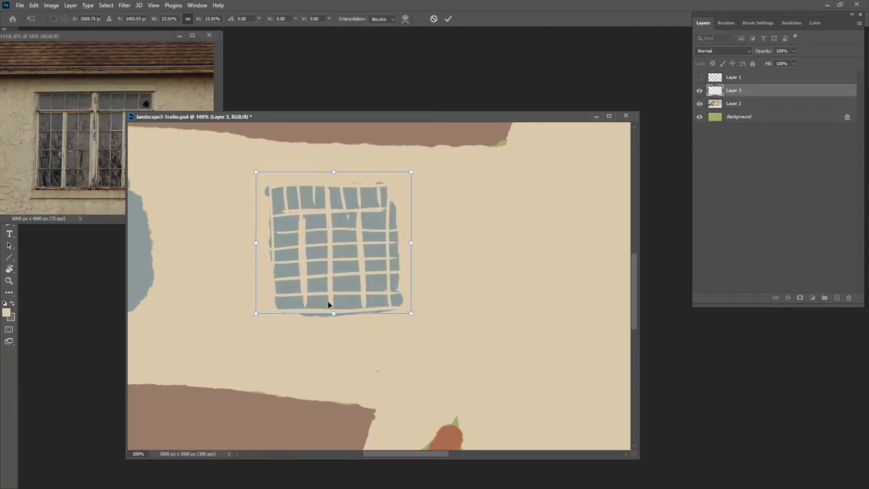
{"action": "left_click_drag", "start_coordinate": [349, 279], "coordinate": [350, 284]}
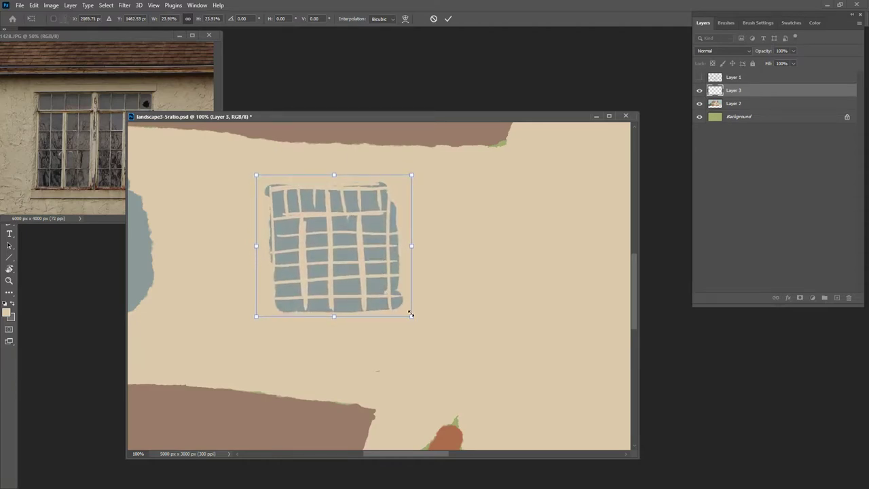
{"action": "mouse_move", "coordinate": [412, 316]}
{"action": "left_mouse_down"}
{"action": "mouse_move", "coordinate": [402, 307]}
{"action": "mouse_move", "coordinate": [420, 310]}
{"action": "left_mouse_up"}
{"action": "left_click_drag", "start_coordinate": [257, 174], "coordinate": [252, 171]}
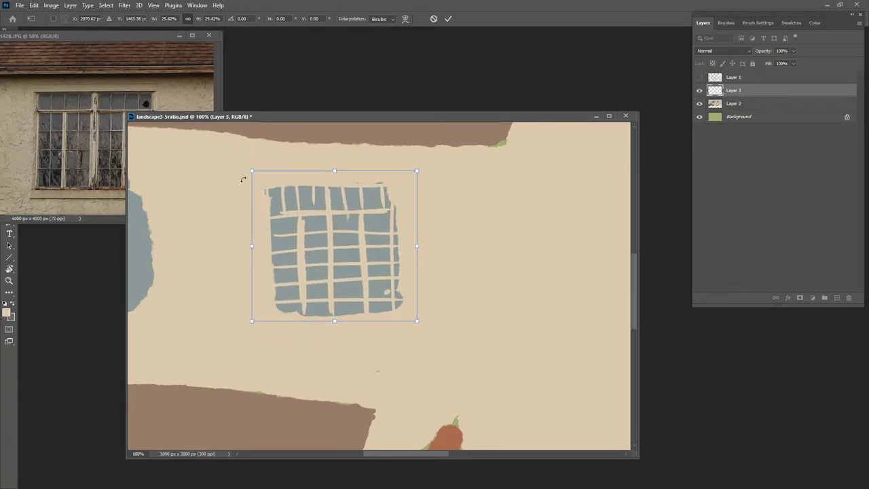
{"action": "key", "text": "Return"}
{"action": "key", "text": "b"}
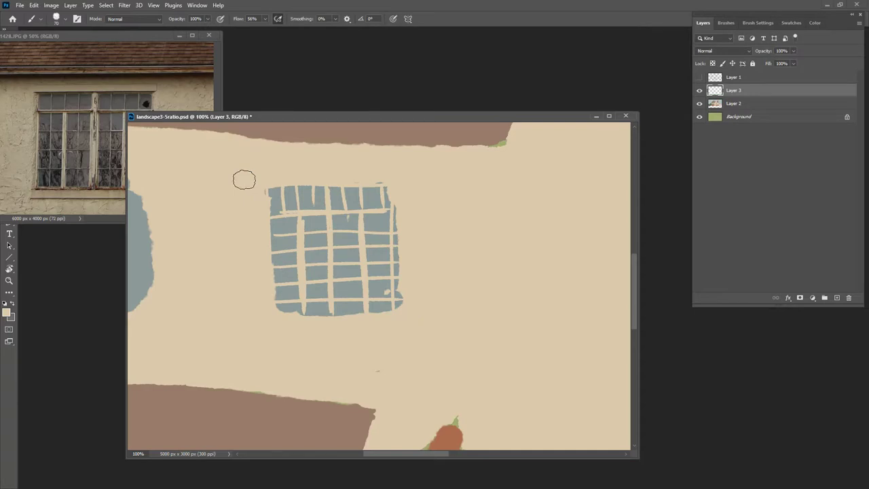
Step: Paint a dark brown broken-glass spot (H 36, S 34, B 29) in the gridded window's upper right pane using a small brush
{"action": "key", "text": "ctrl+minus"}
{"action": "key", "text": "ctrl+minus"}
{"action": "key", "text": "ctrl+minus"}
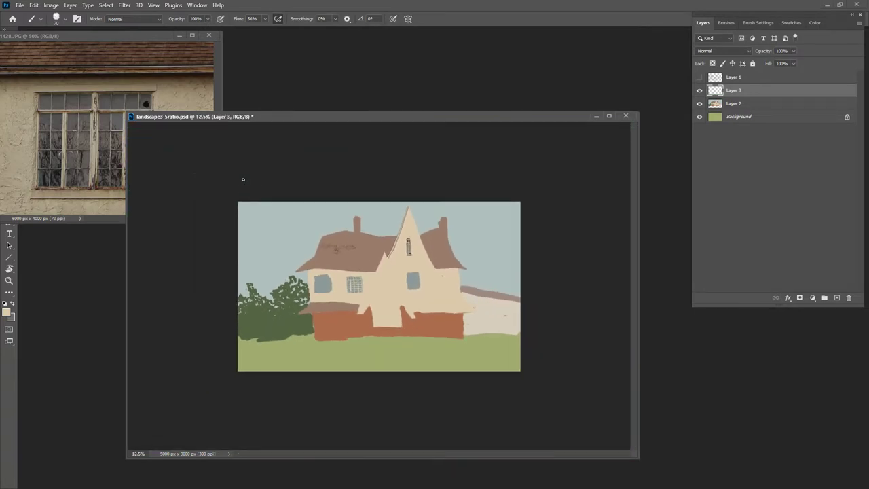
{"action": "key", "text": "ctrl+plus"}
{"action": "key", "text": "ctrl+plus"}
{"action": "key", "text": "ctrl+plus"}
{"action": "key", "text": "ctrl+plus"}
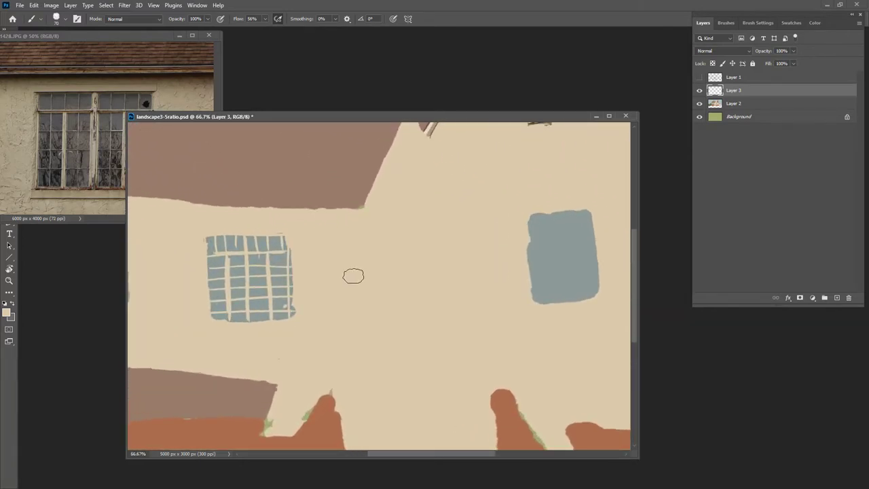
{"action": "key", "text": "space"}
{"action": "left_click_drag", "start_coordinate": [349, 275], "coordinate": [482, 254]}
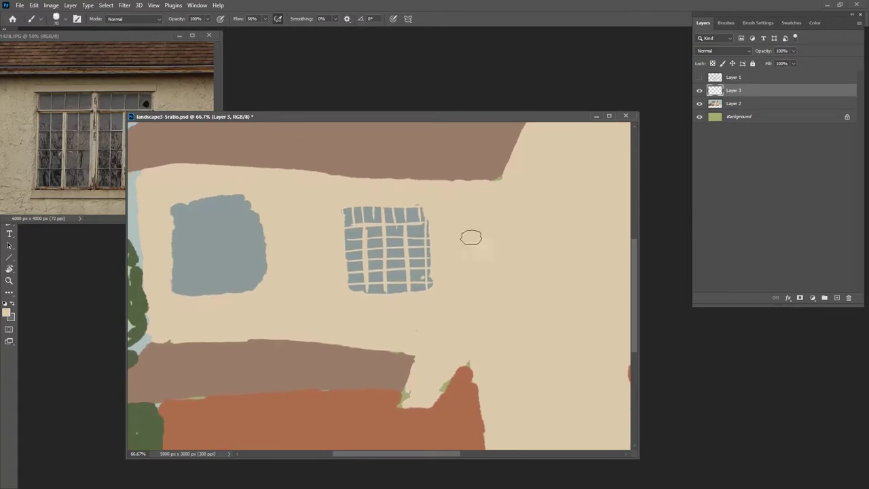
{"action": "key", "text": "bracketleft"}
{"action": "key", "text": "bracketleft"}
{"action": "key", "text": "bracketleft"}
{"action": "key", "text": "bracketleft"}
{"action": "key", "text": "bracketleft"}
{"action": "left_click", "coordinate": [815, 22]}
{"action": "left_click", "coordinate": [753, 178]}
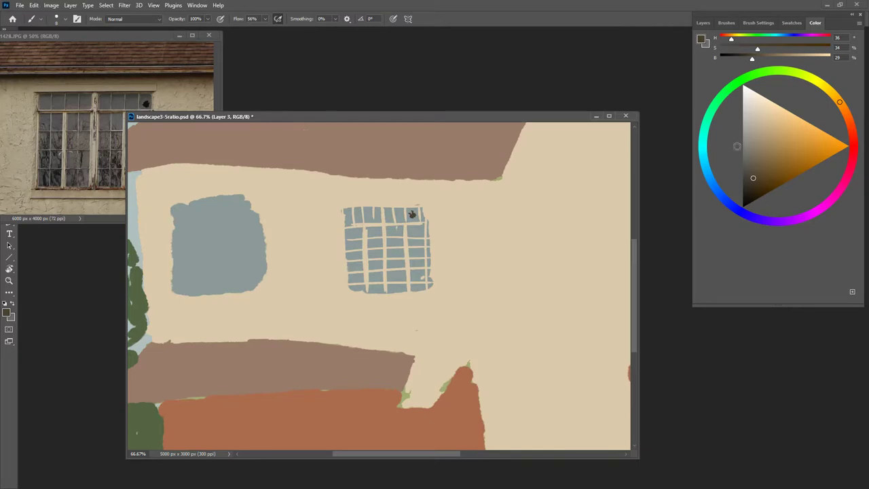
Step: Shade the gridded window's top rail, crossbar and right edge in muted brown (S 25, B 56), trimming the excess glass with cream
{"action": "left_click", "coordinate": [758, 147]}
{"action": "mouse_move", "coordinate": [381, 227]}
{"action": "left_mouse_down"}
{"action": "mouse_move", "coordinate": [349, 226]}
{"action": "mouse_move", "coordinate": [420, 225]}
{"action": "left_mouse_up"}
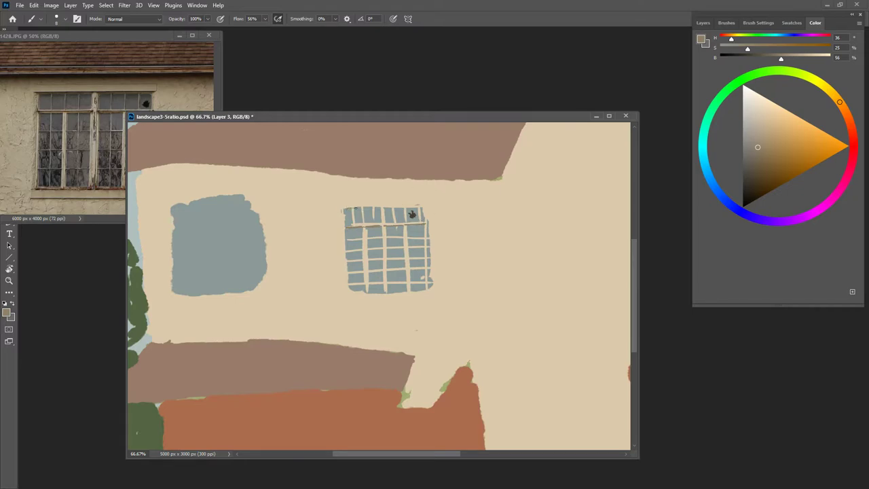
{"action": "mouse_move", "coordinate": [343, 207]}
{"action": "left_mouse_down"}
{"action": "mouse_move", "coordinate": [422, 207]}
{"action": "mouse_move", "coordinate": [442, 218]}
{"action": "mouse_move", "coordinate": [429, 238]}
{"action": "mouse_move", "coordinate": [430, 224]}
{"action": "mouse_move", "coordinate": [431, 282]}
{"action": "mouse_move", "coordinate": [428, 227]}
{"action": "mouse_move", "coordinate": [429, 280]}
{"action": "left_mouse_up"}
{"action": "left_click", "coordinate": [439, 226], "text": "alt"}
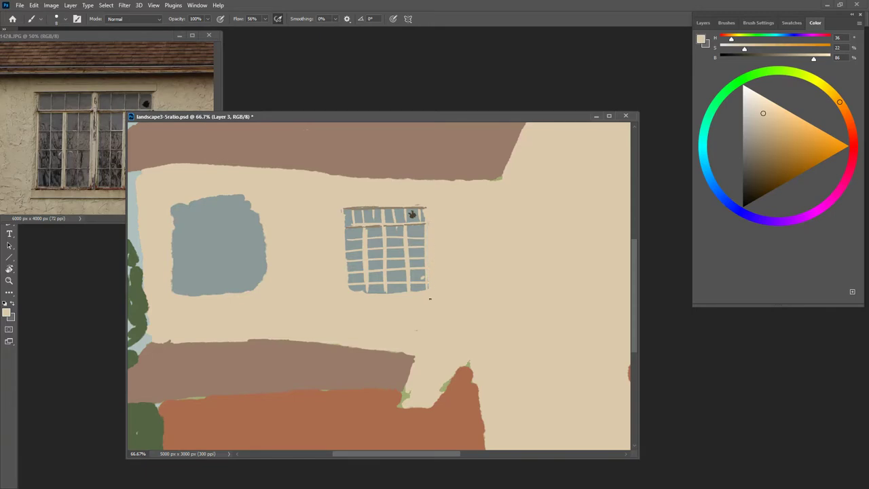
{"action": "left_click", "coordinate": [414, 158], "text": "alt"}
{"action": "left_click_drag", "start_coordinate": [425, 218], "coordinate": [426, 288]}
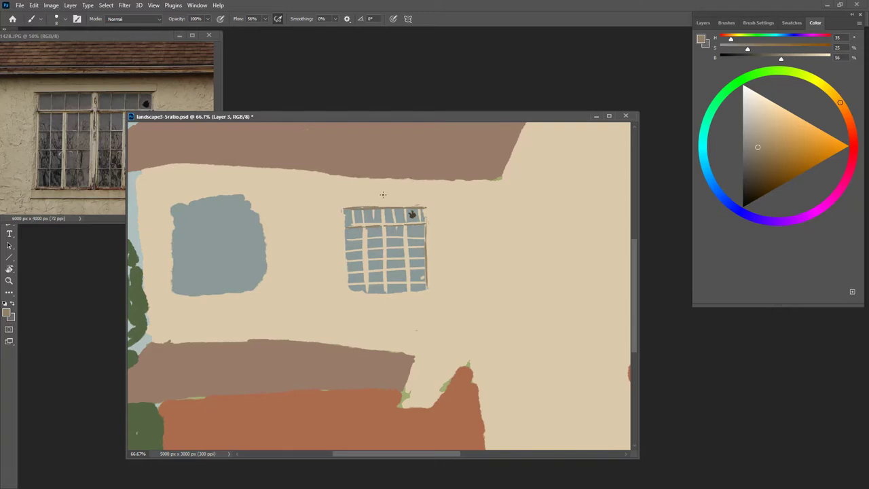
Step: Shade the left mullion's edges in muted brown and the central mullion in a greyer tone (H 35, S 8, B 51)
{"action": "left_click_drag", "start_coordinate": [365, 236], "coordinate": [364, 275]}
{"action": "left_click_drag", "start_coordinate": [364, 241], "coordinate": [366, 286]}
{"action": "left_click_drag", "start_coordinate": [366, 239], "coordinate": [369, 288]}
{"action": "left_click_drag", "start_coordinate": [367, 228], "coordinate": [364, 287]}
{"action": "left_click_drag", "start_coordinate": [755, 147], "coordinate": [747, 147]}
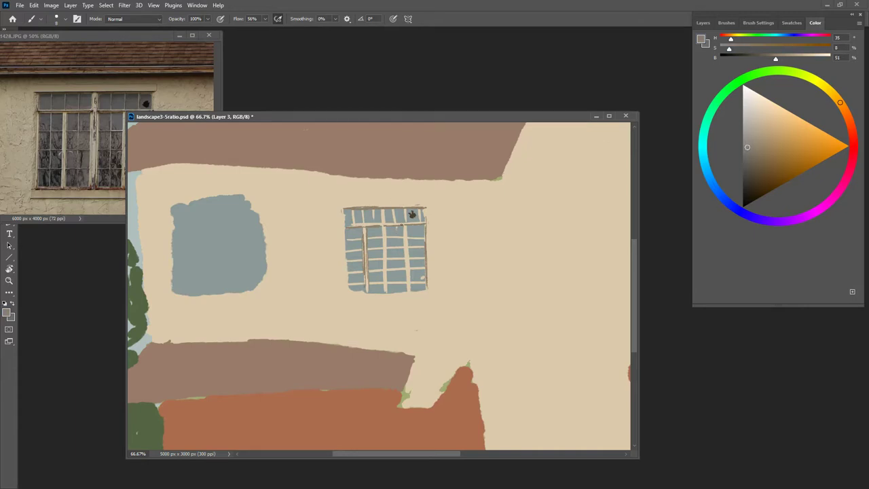
{"action": "left_click_drag", "start_coordinate": [385, 237], "coordinate": [386, 287]}
Step: Paint reddish-brown rust accents (H 14, S 47, B 55) along the gridded window's sill and crossbar
{"action": "left_click_drag", "start_coordinate": [844, 102], "coordinate": [852, 127]}
{"action": "left_click", "coordinate": [774, 145]}
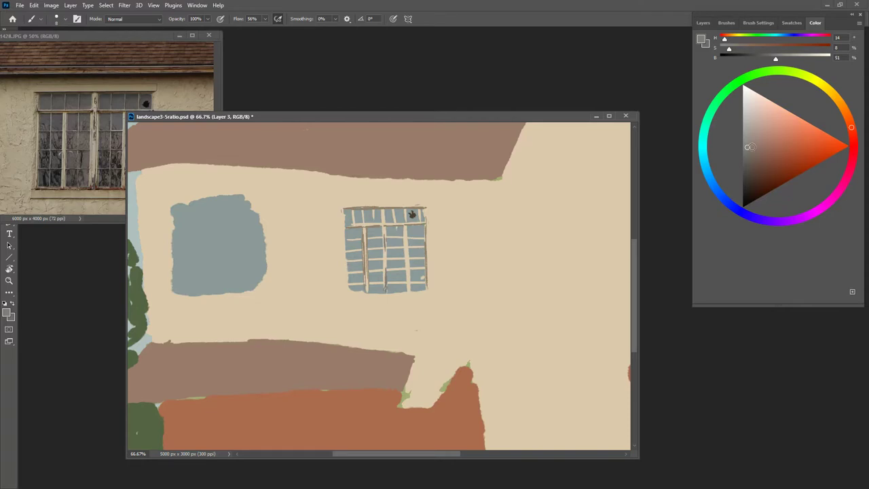
{"action": "left_click_drag", "start_coordinate": [775, 145], "coordinate": [770, 156]}
{"action": "left_click_drag", "start_coordinate": [358, 292], "coordinate": [425, 290]}
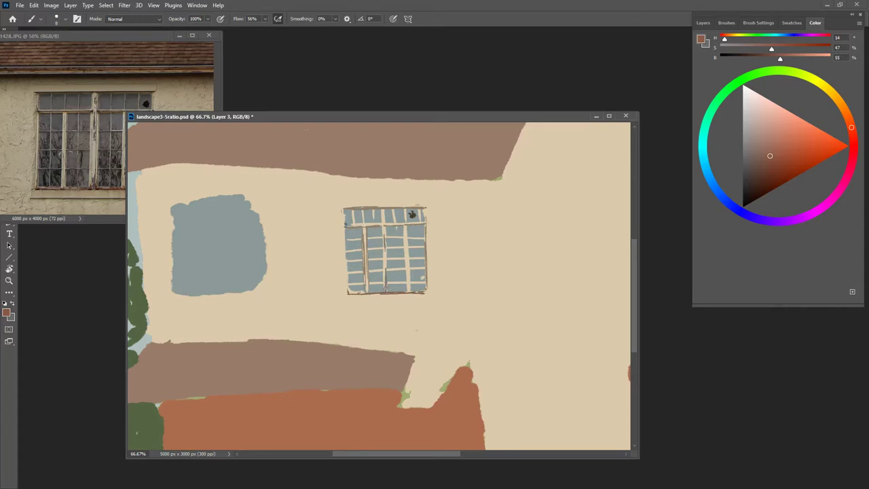
{"action": "left_click_drag", "start_coordinate": [345, 223], "coordinate": [345, 228]}
{"action": "left_click_drag", "start_coordinate": [363, 226], "coordinate": [376, 225]}
Step: Sample the glass colour, darken it to H 175, S 7, B 49, and shade the gridded window's top row of panes
{"action": "left_click", "coordinate": [389, 239], "text": "alt"}
{"action": "left_click", "coordinate": [746, 148]}
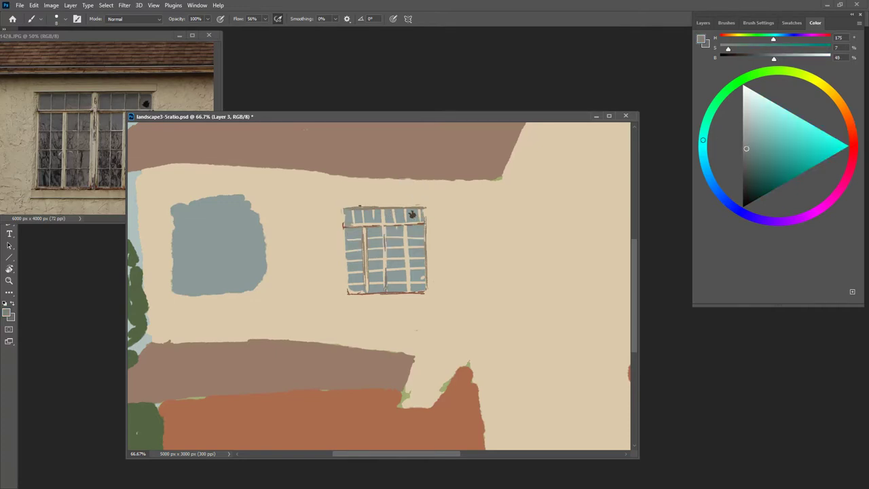
{"action": "left_click_drag", "start_coordinate": [346, 219], "coordinate": [347, 212]}
{"action": "left_click_drag", "start_coordinate": [386, 211], "coordinate": [394, 210]}
{"action": "left_click_drag", "start_coordinate": [424, 210], "coordinate": [423, 219]}
Step: Paint olive-brown branch reflections (H 36, S 19, B 44) across the gridded window's panes, and touch up the lower left pane with sampled glass grey
{"action": "left_click", "coordinate": [384, 239], "text": "alt"}
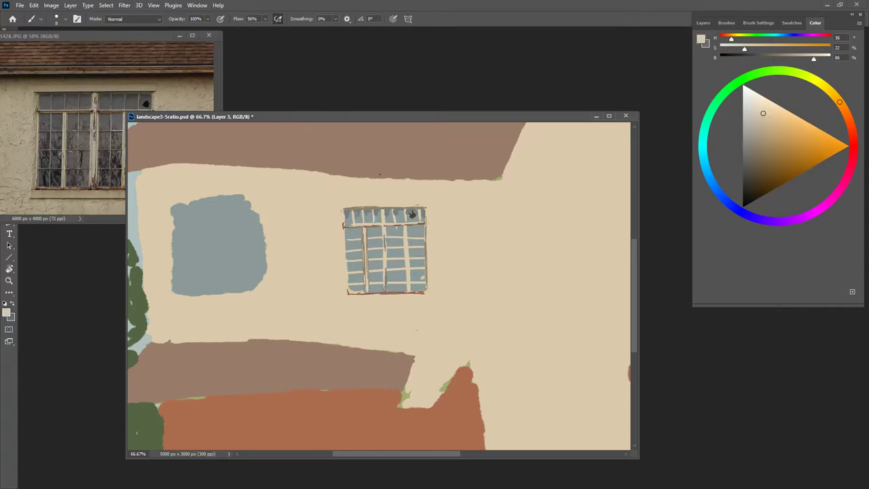
{"action": "left_click", "coordinate": [412, 215], "text": "alt"}
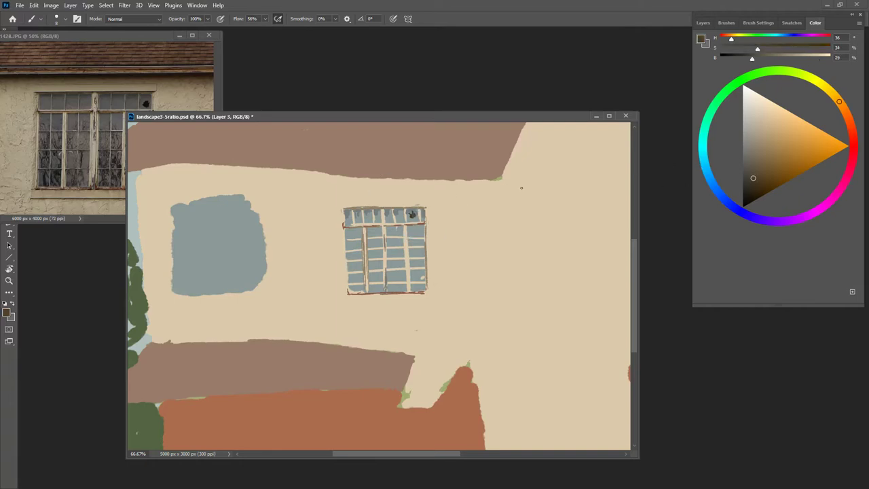
{"action": "left_click_drag", "start_coordinate": [755, 169], "coordinate": [752, 158]}
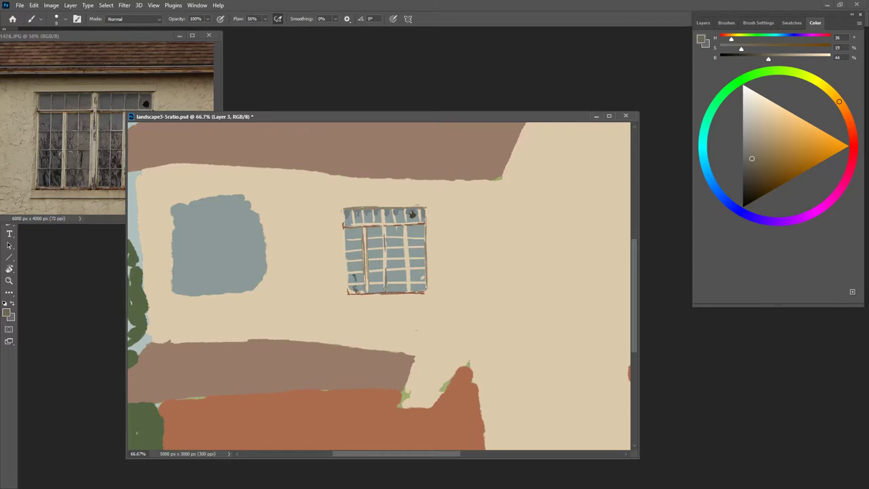
{"action": "left_click_drag", "start_coordinate": [355, 270], "coordinate": [353, 265]}
{"action": "left_click_drag", "start_coordinate": [370, 270], "coordinate": [375, 263]}
{"action": "left_click", "coordinate": [353, 290], "text": "alt"}
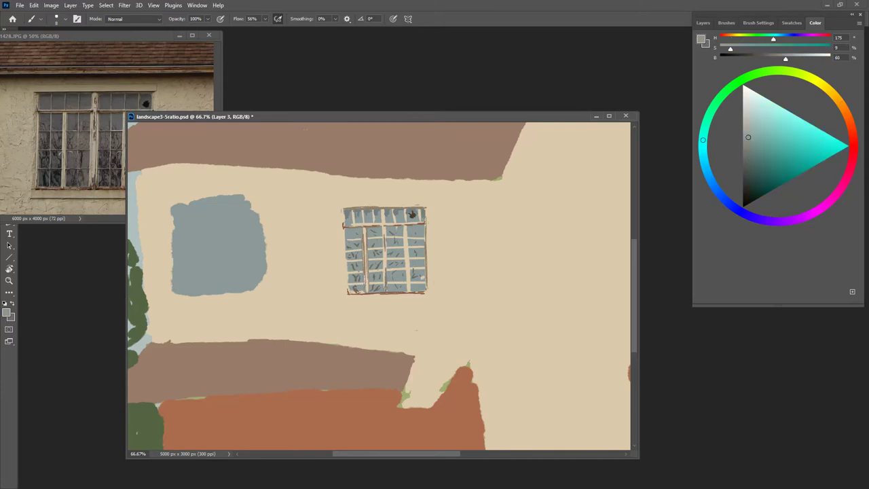
{"action": "left_click_drag", "start_coordinate": [361, 289], "coordinate": [364, 291]}
Step: Move the reference photo to the window behind the branches, and paint a 20 px cream mullion down the middle of the leftmost window
{"action": "left_click", "coordinate": [276, 211], "text": "alt"}
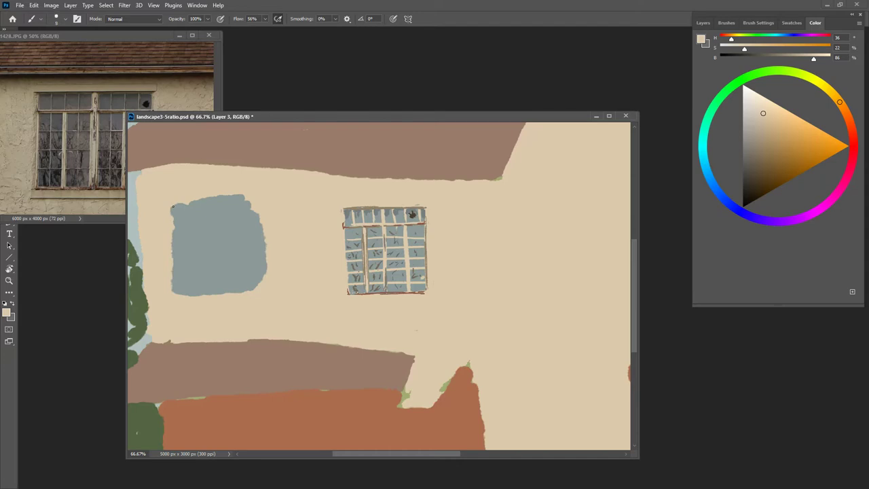
{"action": "key", "text": "bracketright"}
{"action": "key", "text": "bracketright"}
{"action": "key", "text": "bracketright"}
{"action": "key", "text": "bracketright"}
{"action": "key", "text": "bracketright"}
{"action": "key", "text": "bracketright"}
{"action": "left_click", "coordinate": [128, 41]}
{"action": "left_click_drag", "start_coordinate": [139, 223], "coordinate": [120, 223]}
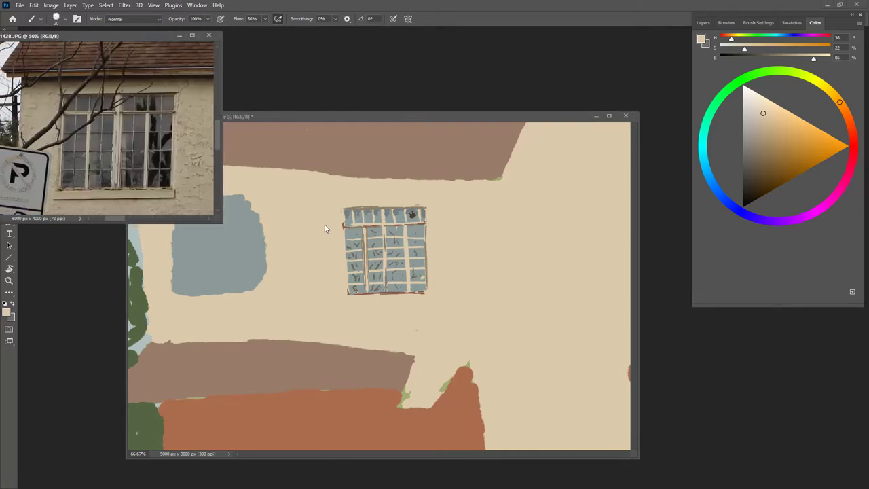
{"action": "left_click", "coordinate": [271, 116]}
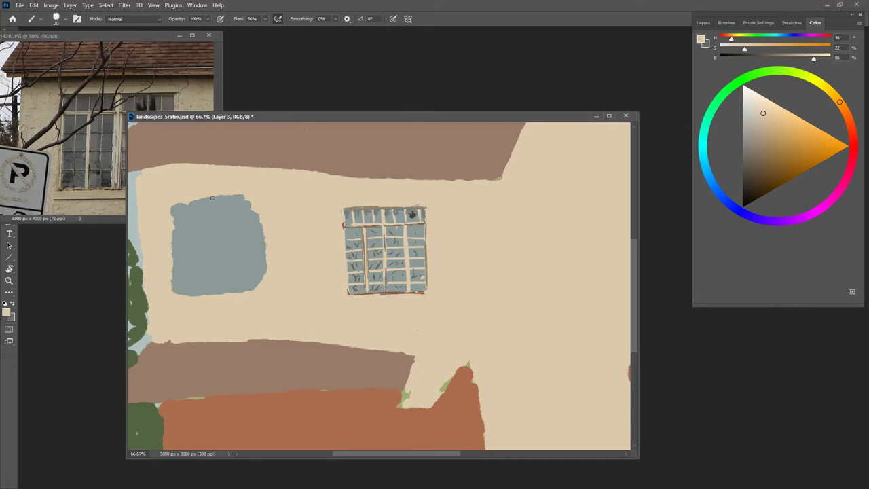
{"action": "left_click", "coordinate": [212, 294], "text": "shift"}
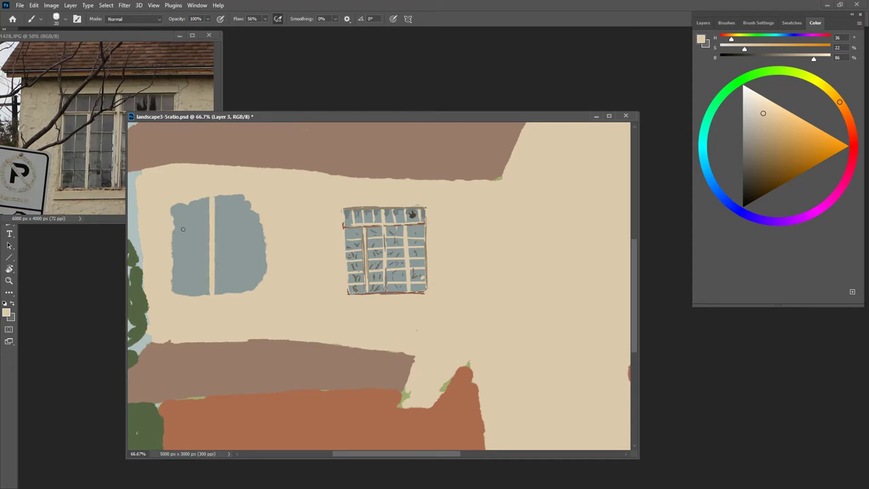
Step: Paint a 10 px cream crossbar near the leftmost window's top and straighten both of its side edges
{"action": "key", "text": "bracketleft"}
{"action": "left_click", "coordinate": [265, 220], "text": "shift"}
{"action": "left_click", "coordinate": [172, 291], "text": "shift"}
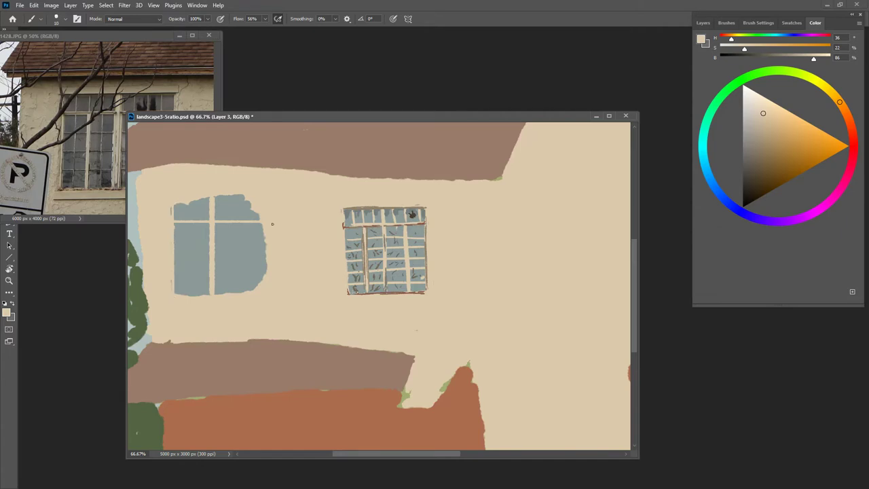
{"action": "left_click_drag", "start_coordinate": [262, 222], "coordinate": [262, 292]}
{"action": "left_click_drag", "start_coordinate": [266, 233], "coordinate": [266, 275]}
Step: Straighten the leftmost window's top edge with a 45 px cream brush
{"action": "key", "text": "bracketright"}
{"action": "key", "text": "bracketright"}
{"action": "key", "text": "bracketright"}
{"action": "key", "text": "bracketright"}
{"action": "key", "text": "bracketright"}
{"action": "key", "text": "bracketright"}
{"action": "key", "text": "bracketright"}
{"action": "left_click_drag", "start_coordinate": [186, 199], "coordinate": [262, 196]}
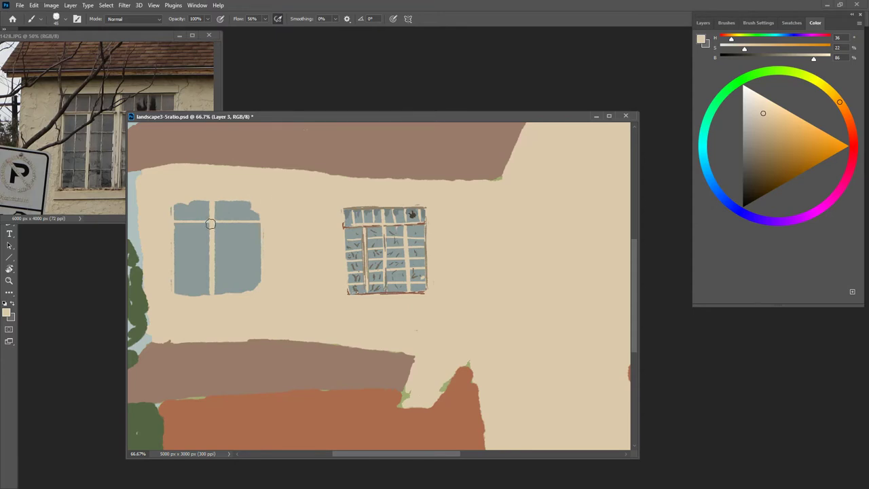
Step: Paint a thin 9 px cream vertical bar below the crossbar in each half of the leftmost window
{"action": "key", "text": "bracketleft"}
{"action": "key", "text": "bracketleft"}
{"action": "key", "text": "bracketleft"}
{"action": "key", "text": "bracketleft"}
{"action": "left_click_drag", "start_coordinate": [192, 297], "coordinate": [192, 223]}
{"action": "left_click_drag", "start_coordinate": [238, 294], "coordinate": [238, 223]}
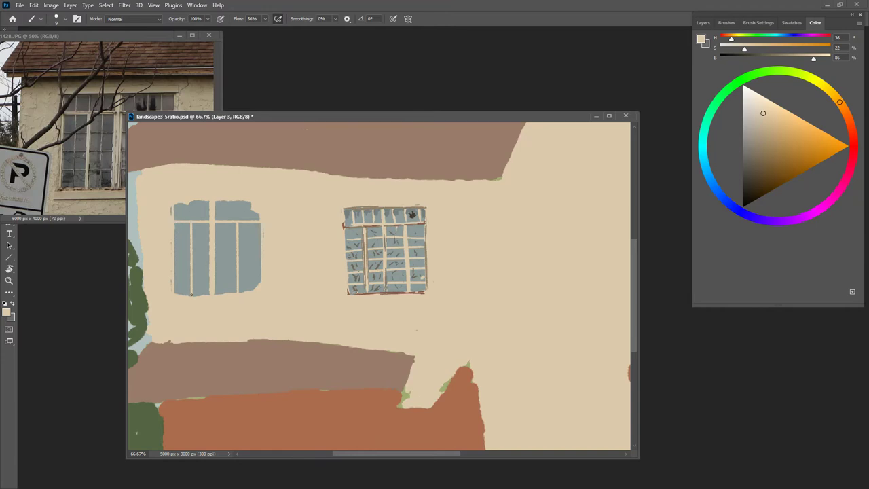
Step: Thicken the vertical bar in each half of the leftmost window and paint four thin 7 px cream crossbars across its lower section
{"action": "left_click_drag", "start_coordinate": [193, 296], "coordinate": [193, 228]}
{"action": "left_click_drag", "start_coordinate": [240, 294], "coordinate": [239, 223]}
{"action": "left_click", "coordinate": [261, 236], "text": "shift"}
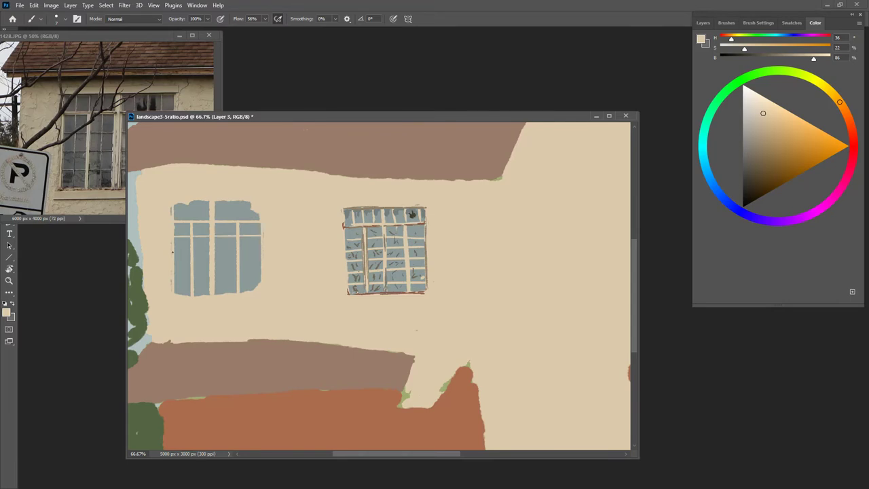
{"action": "left_click", "coordinate": [262, 252], "text": "shift"}
{"action": "left_click", "coordinate": [263, 268], "text": "shift"}
{"action": "left_click", "coordinate": [262, 281], "text": "shift"}
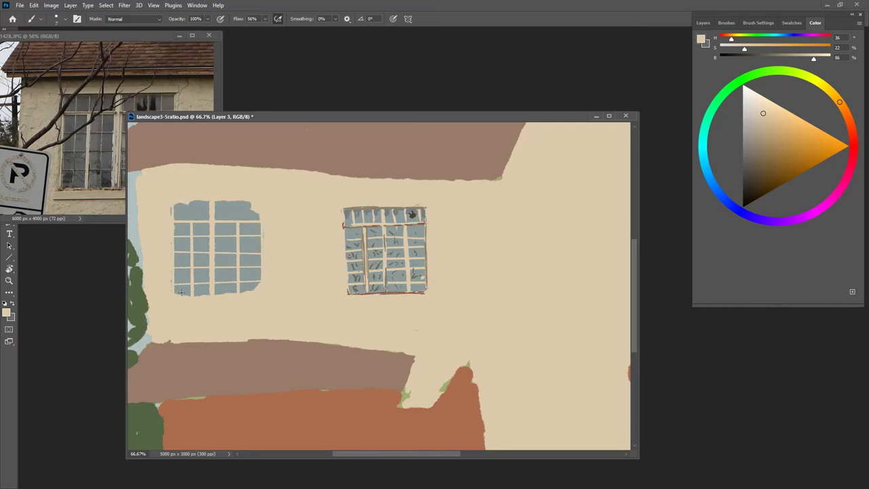
Step: Subdivide the leftmost window's panes with thin 7 px cream vertical bars, including the short bars above the upper crossbar
{"action": "left_click_drag", "start_coordinate": [180, 299], "coordinate": [181, 224]}
{"action": "left_click_drag", "start_coordinate": [201, 297], "coordinate": [201, 200]}
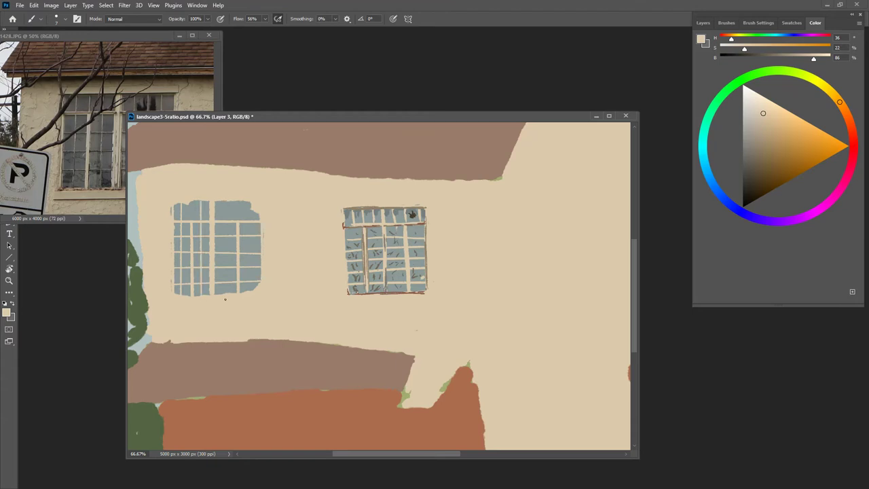
{"action": "left_click_drag", "start_coordinate": [225, 297], "coordinate": [225, 200]}
{"action": "mouse_move", "coordinate": [250, 297]}
{"action": "left_mouse_down"}
{"action": "mouse_move", "coordinate": [251, 201]}
{"action": "mouse_move", "coordinate": [238, 199]}
{"action": "left_mouse_up"}
{"action": "left_click_drag", "start_coordinate": [190, 221], "coordinate": [191, 200]}
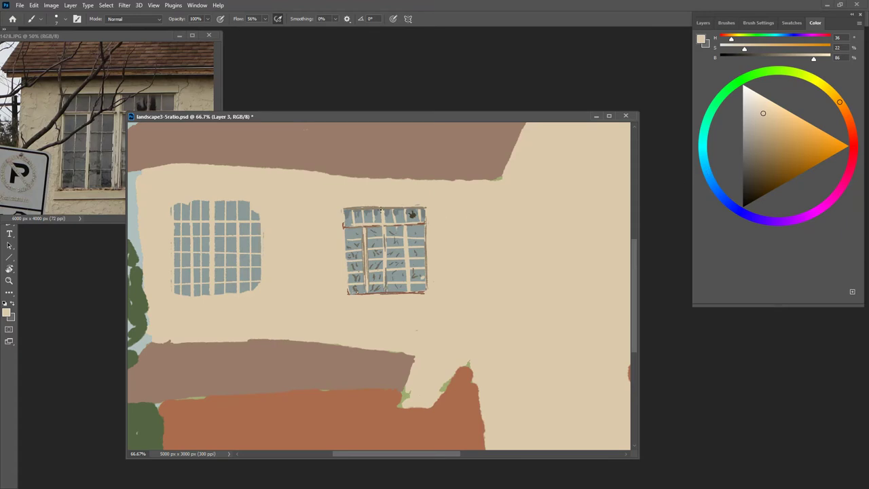
Step: Sample the taupe from the neighboring window's frame and paint 9 px shadow lines along the leftmost window's top edge, mullion and upper crossbar
{"action": "left_click", "coordinate": [381, 209], "text": "alt"}
{"action": "left_click", "coordinate": [259, 202], "text": "shift"}
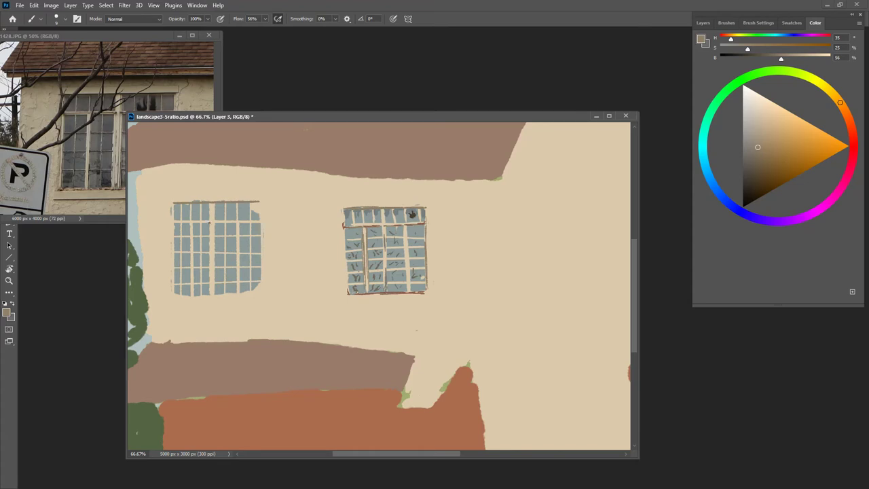
{"action": "left_click", "coordinate": [210, 294], "text": "shift"}
{"action": "left_click", "coordinate": [207, 223], "text": "shift"}
{"action": "left_click", "coordinate": [260, 222], "text": "shift"}
{"action": "scroll", "coordinate": [273, 285], "scroll_direction": "down", "scroll_amount": 4}
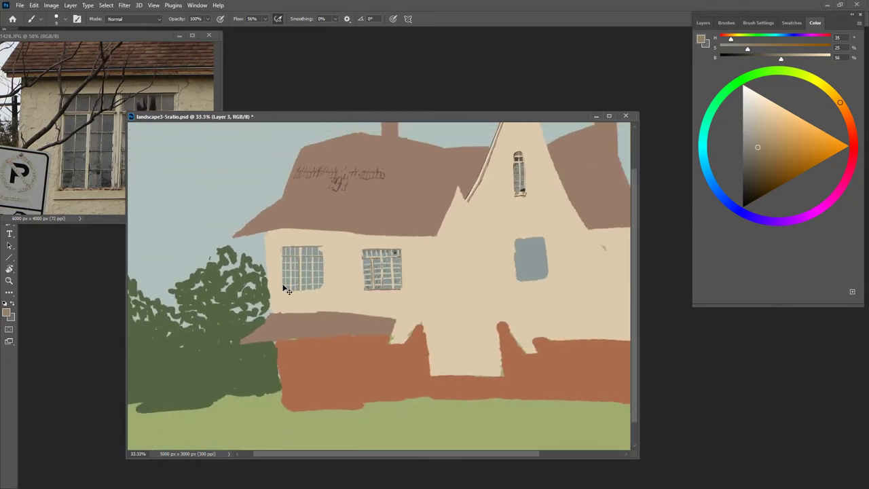
{"action": "scroll", "coordinate": [333, 351], "scroll_direction": "down", "scroll_amount": 3}
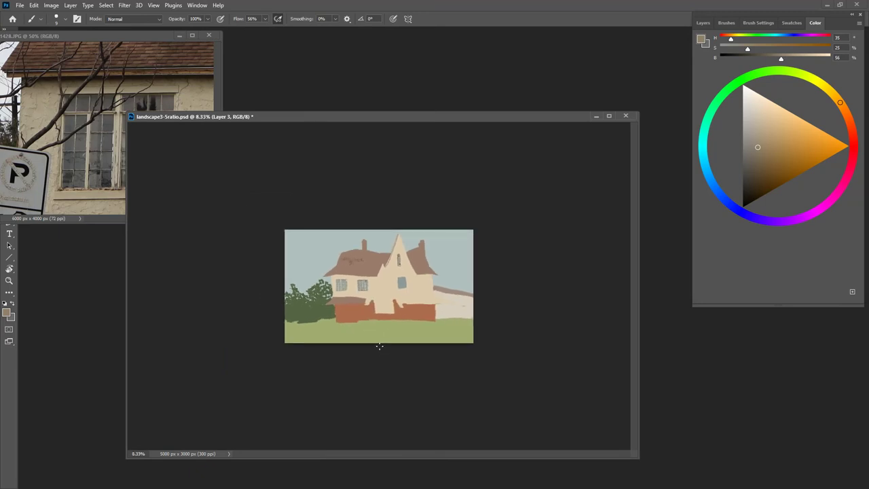
{"action": "scroll", "coordinate": [377, 344], "scroll_direction": "up", "scroll_amount": 2}
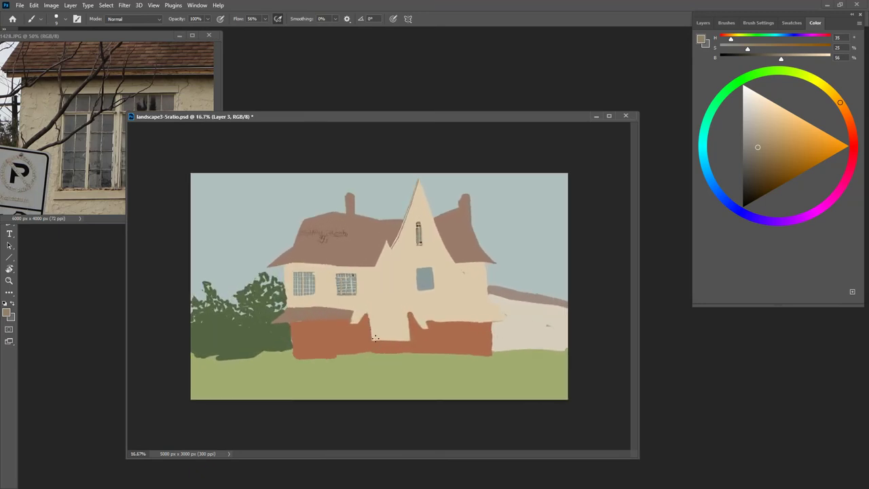
{"action": "scroll", "coordinate": [378, 344], "scroll_direction": "up", "scroll_amount": 1}
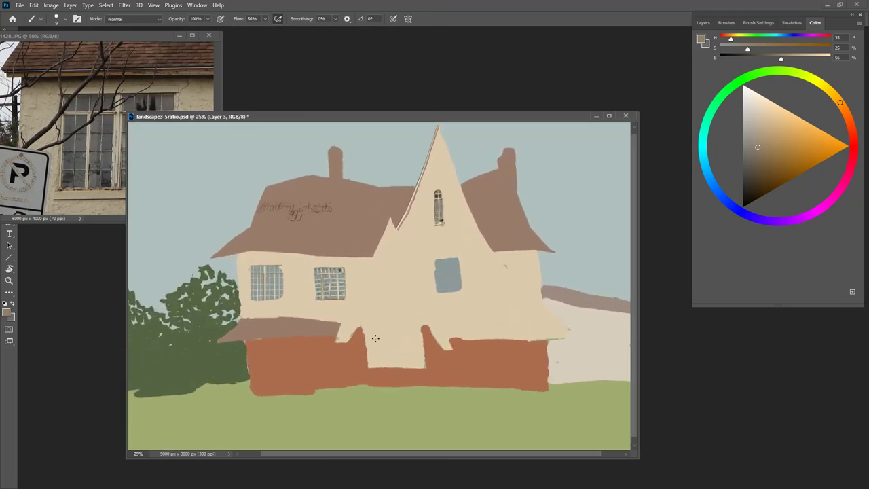
{"action": "scroll", "coordinate": [374, 335], "scroll_direction": "up", "scroll_amount": 1}
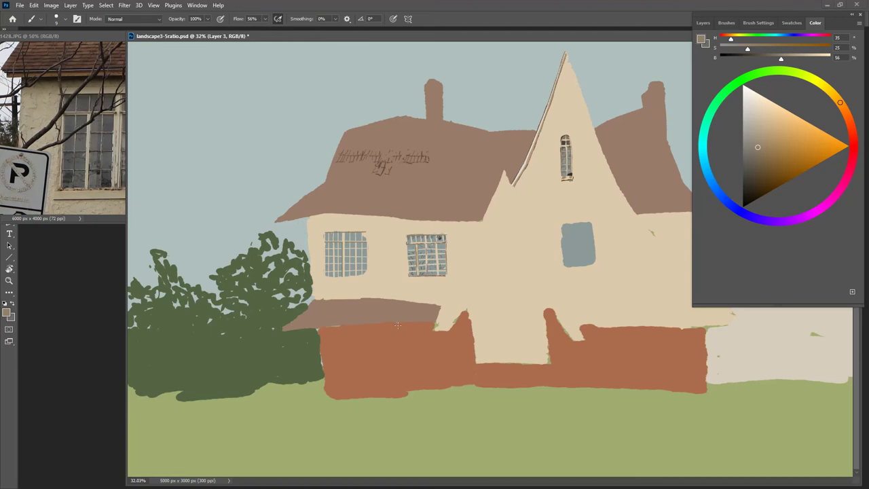
{"action": "left_click", "coordinate": [702, 23]}
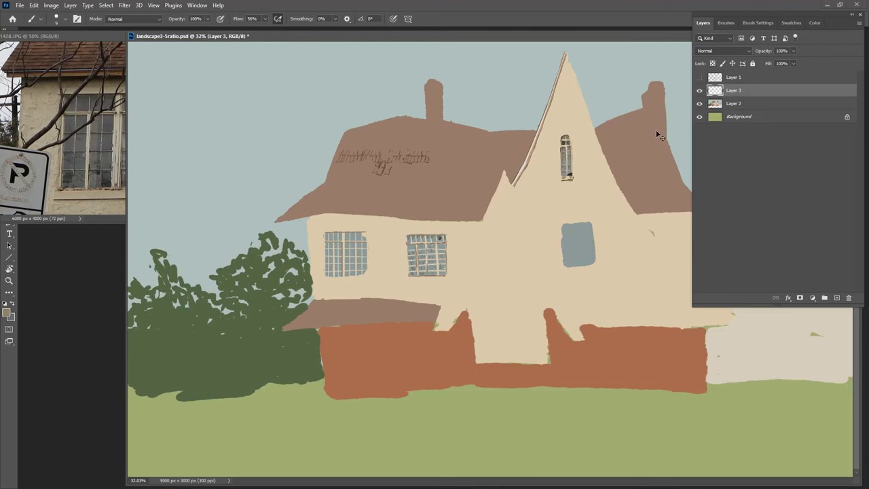
{"action": "key", "text": "ctrl+t"}
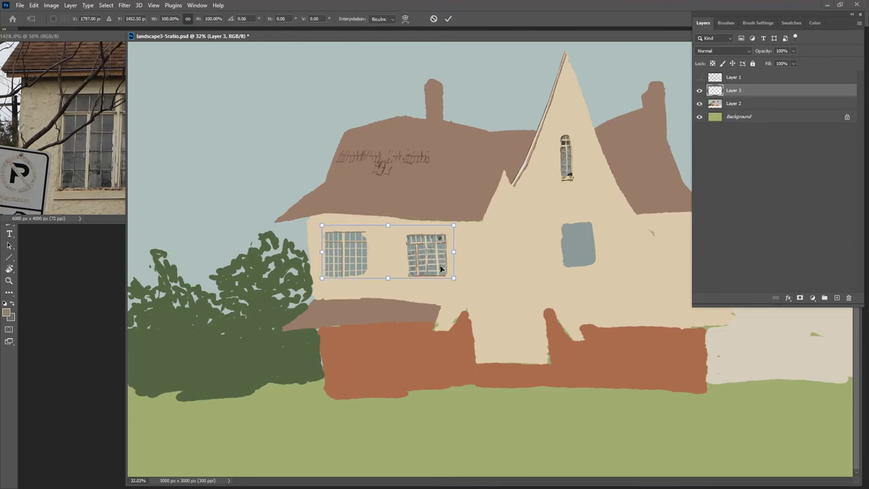
{"action": "key", "text": "Return"}
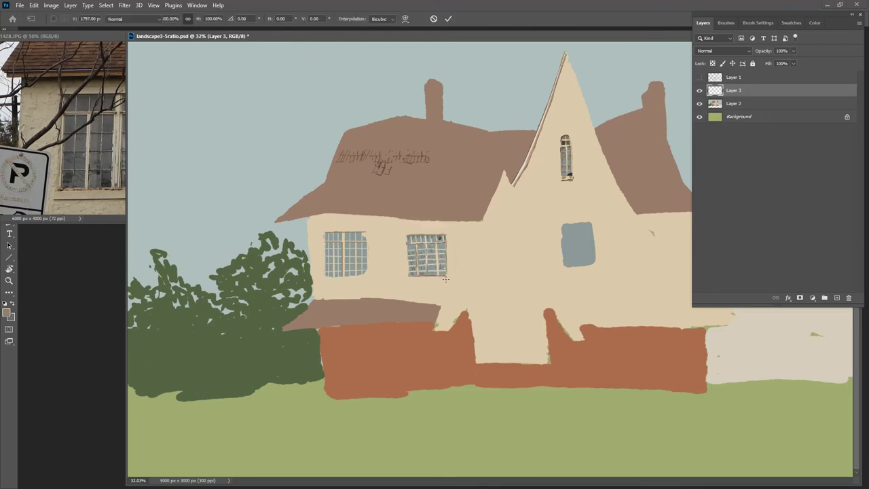
{"action": "key", "text": "b"}
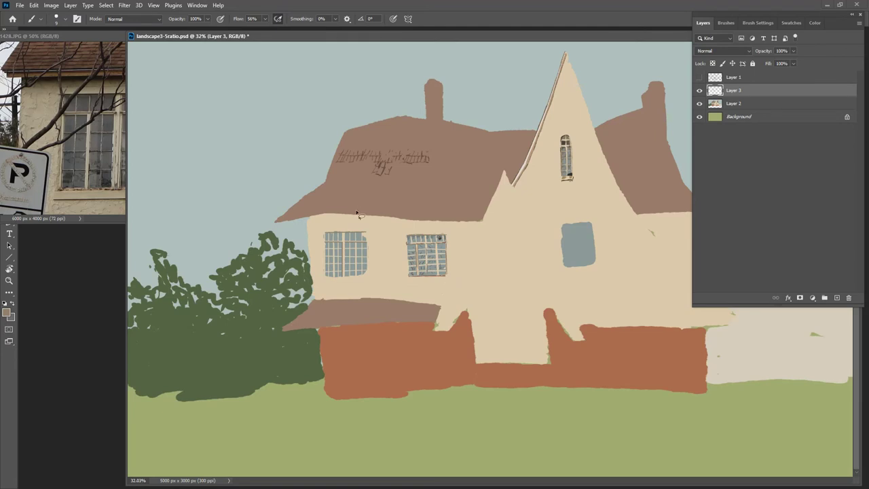
Step: Lasso the leftmost window's details on Layer 3, rotate them about -1.26° and pull their upper-right corner slightly down and outward
{"action": "key", "text": "l"}
{"action": "mouse_move", "coordinate": [370, 219]}
{"action": "left_mouse_down"}
{"action": "mouse_move", "coordinate": [312, 253]}
{"action": "mouse_move", "coordinate": [325, 291]}
{"action": "mouse_move", "coordinate": [381, 285]}
{"action": "mouse_move", "coordinate": [386, 243]}
{"action": "mouse_move", "coordinate": [372, 221]}
{"action": "left_mouse_up"}
{"action": "key", "text": "ctrl+t"}
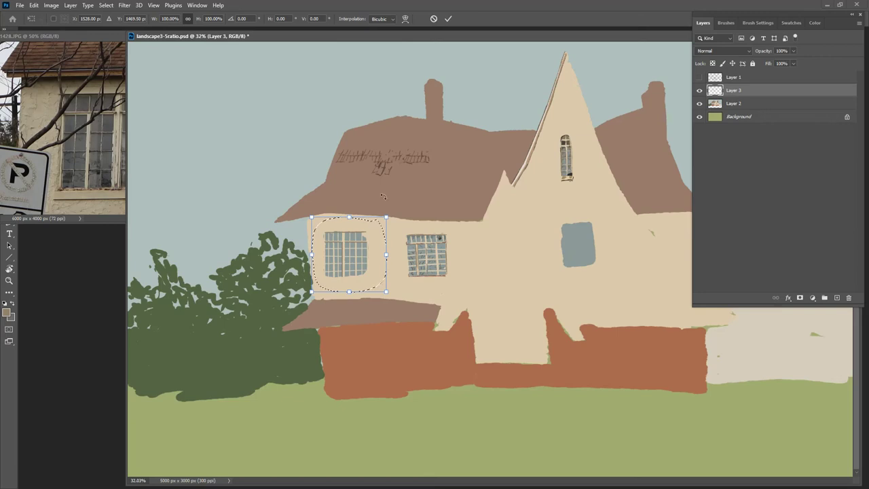
{"action": "left_click_drag", "start_coordinate": [392, 294], "coordinate": [395, 296]}
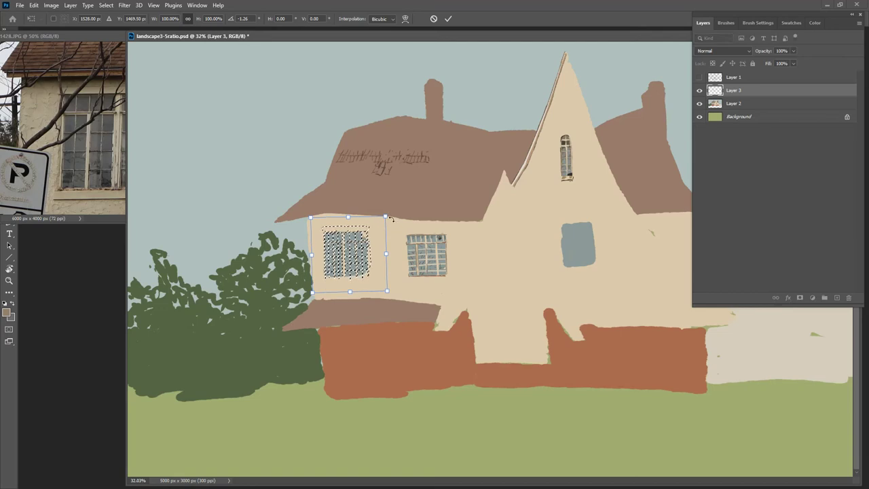
{"action": "right_click", "coordinate": [377, 236]}
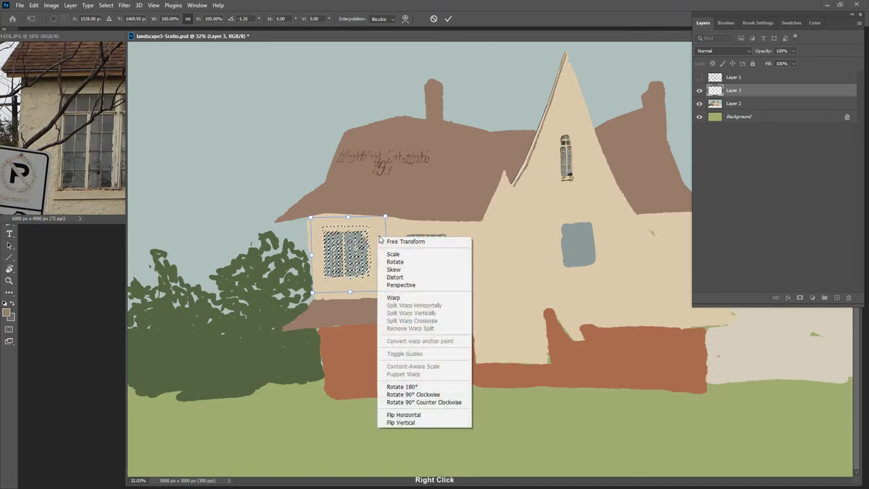
{"action": "left_click", "coordinate": [418, 273]}
{"action": "left_click_drag", "start_coordinate": [385, 217], "coordinate": [390, 222]}
{"action": "key", "text": "Return"}
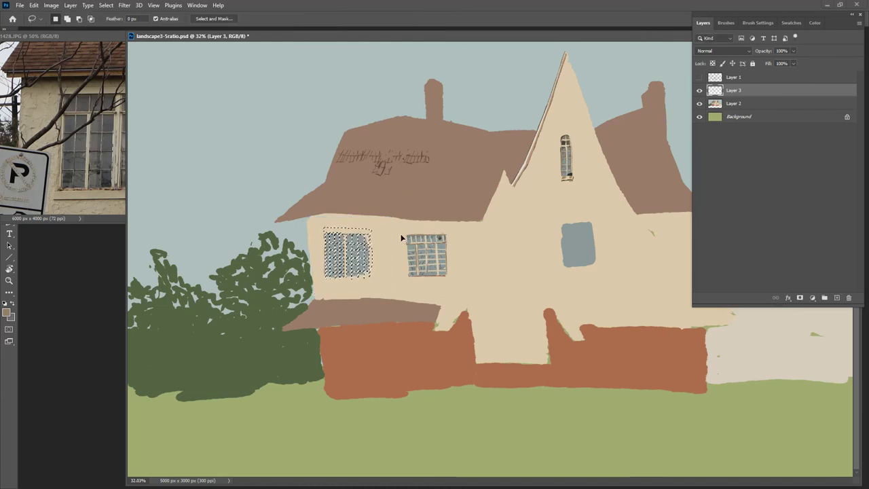
{"action": "key", "text": "ctrl+d"}
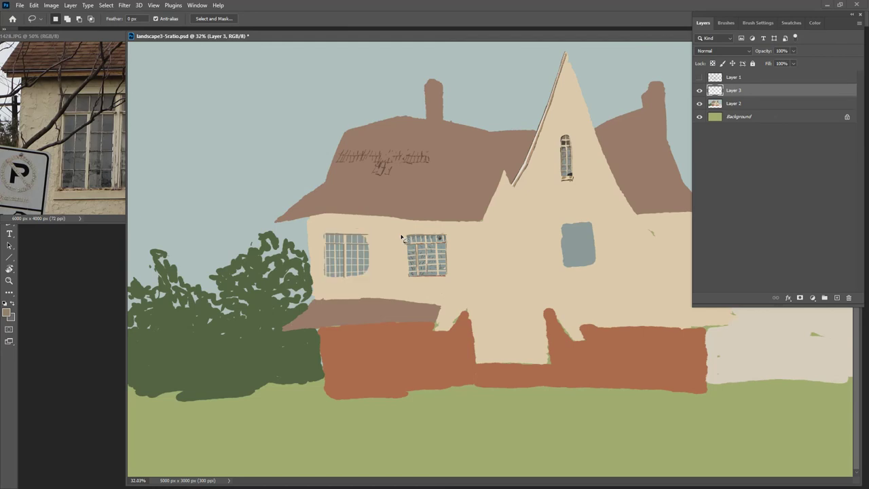
Step: Nudge the Layer 3 window details slightly to align them with the glass underneath
{"action": "key", "text": "v"}
{"action": "left_click_drag", "start_coordinate": [345, 260], "coordinate": [344, 259]}
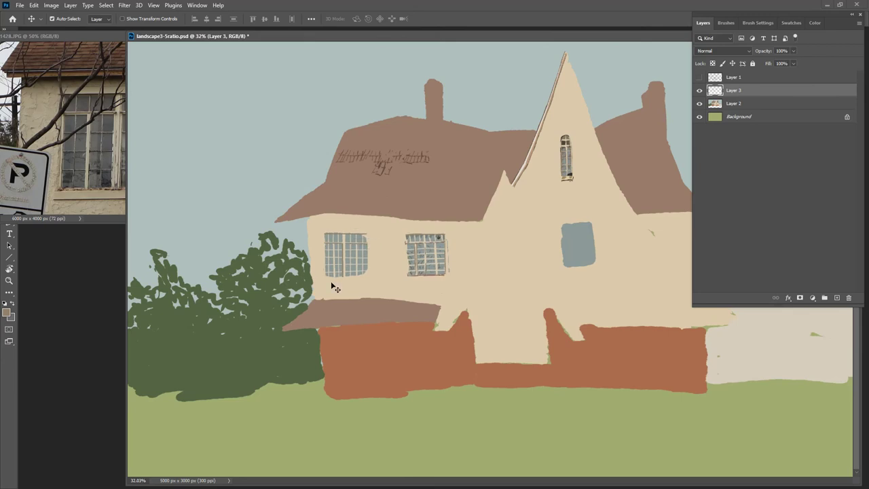
{"action": "key", "text": "Right"}
{"action": "key", "text": "Right"}
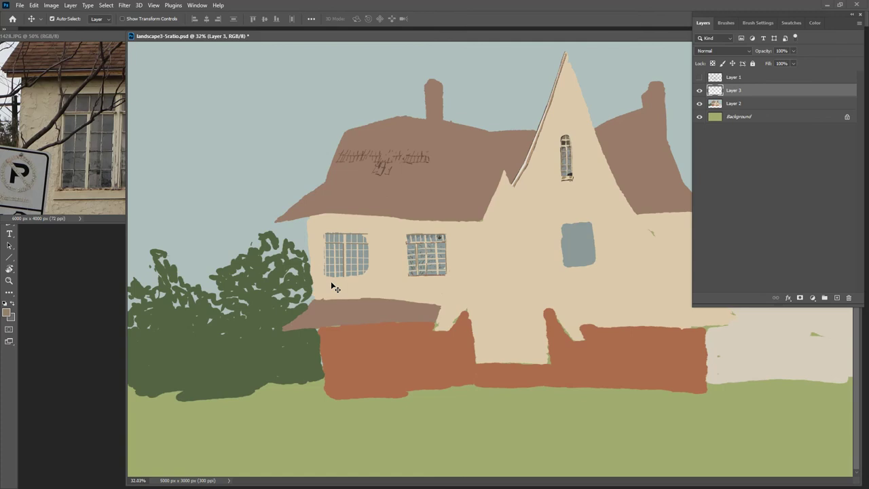
Step: Activate Layer 2 for brushwork and sample the cream wall color and the leftmost window's blue-gray glass color
{"action": "left_click", "coordinate": [715, 103]}
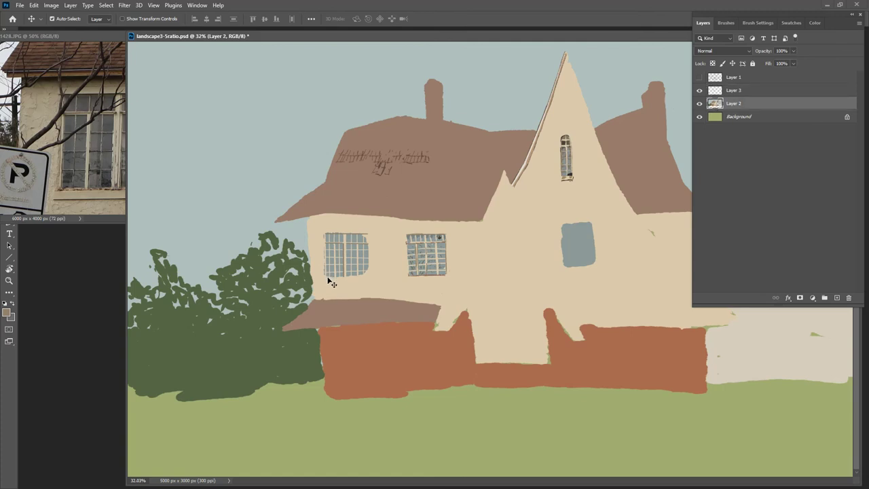
{"action": "key", "text": "b"}
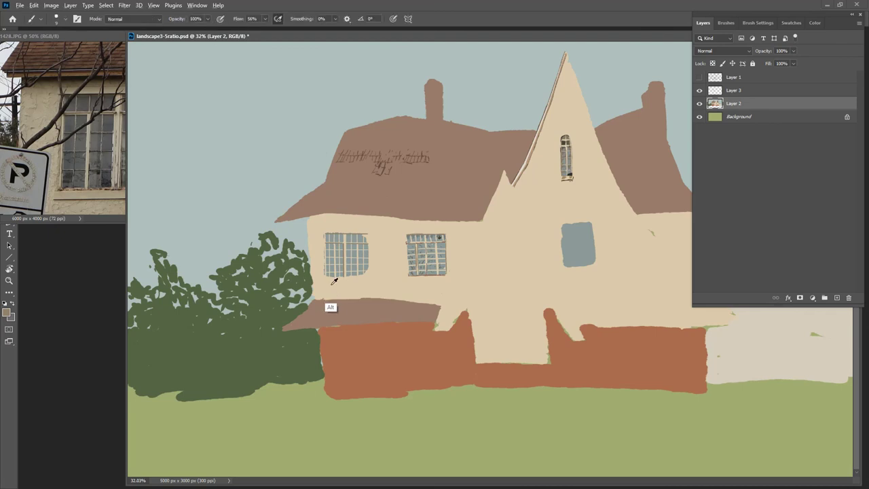
{"action": "left_click", "coordinate": [333, 281], "text": "alt"}
{"action": "left_click", "coordinate": [360, 264], "text": "alt"}
{"action": "key", "text": "ctrl+minus"}
{"action": "key", "text": "ctrl+minus"}
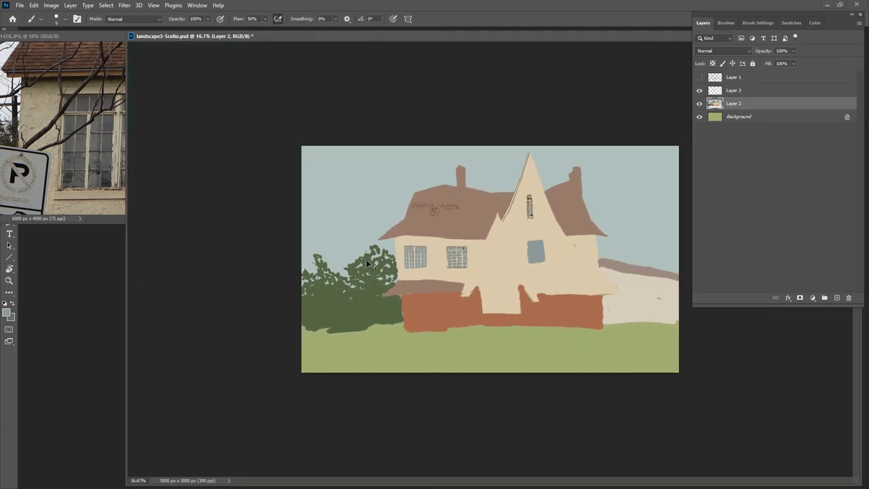